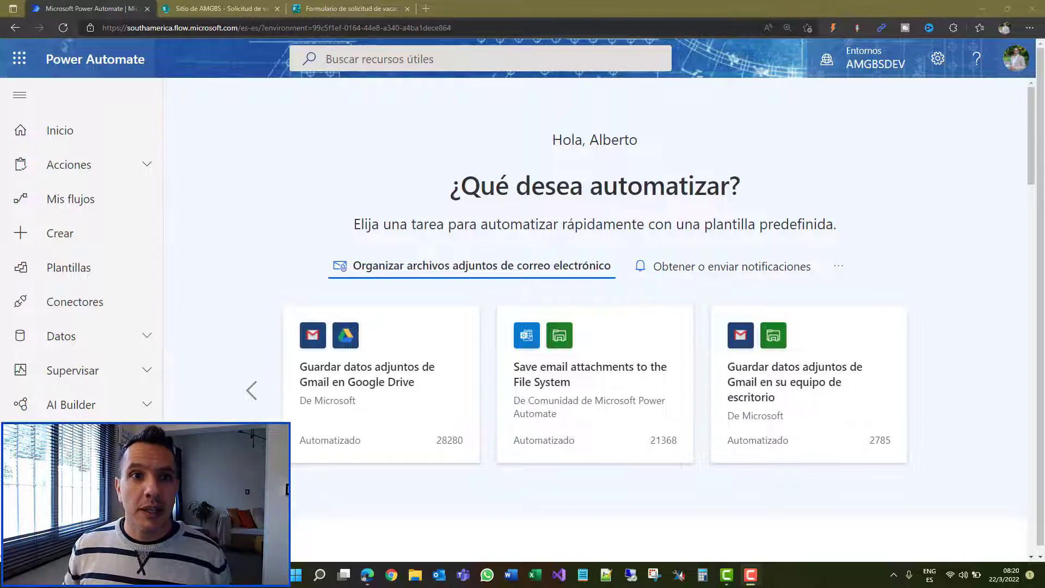
Step: Scroll through the questions of the Formulario de solicitud de vacaciones, then go to SharePoint
click(346, 8)
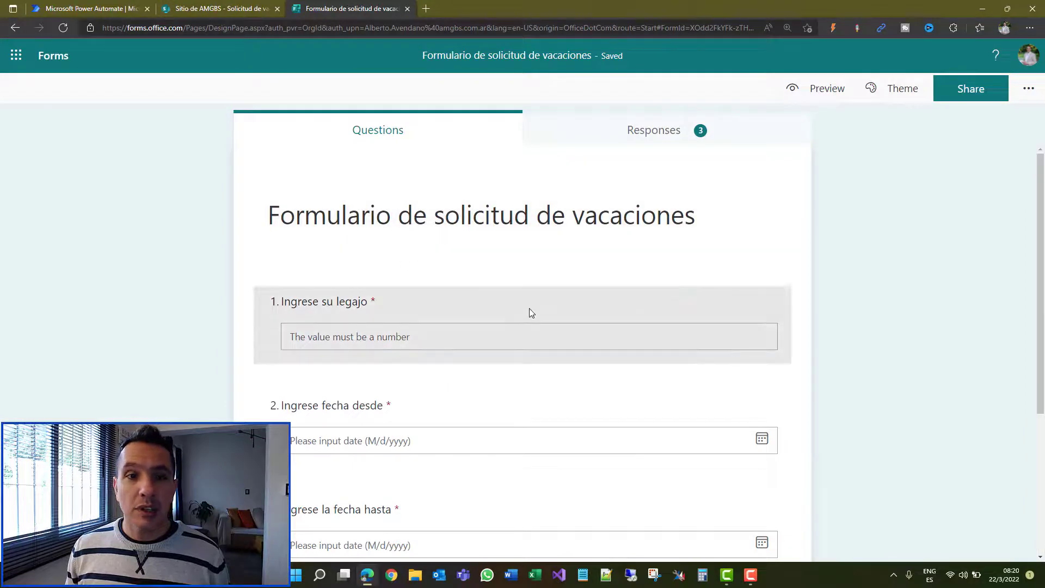
scroll(530, 319, down, 1)
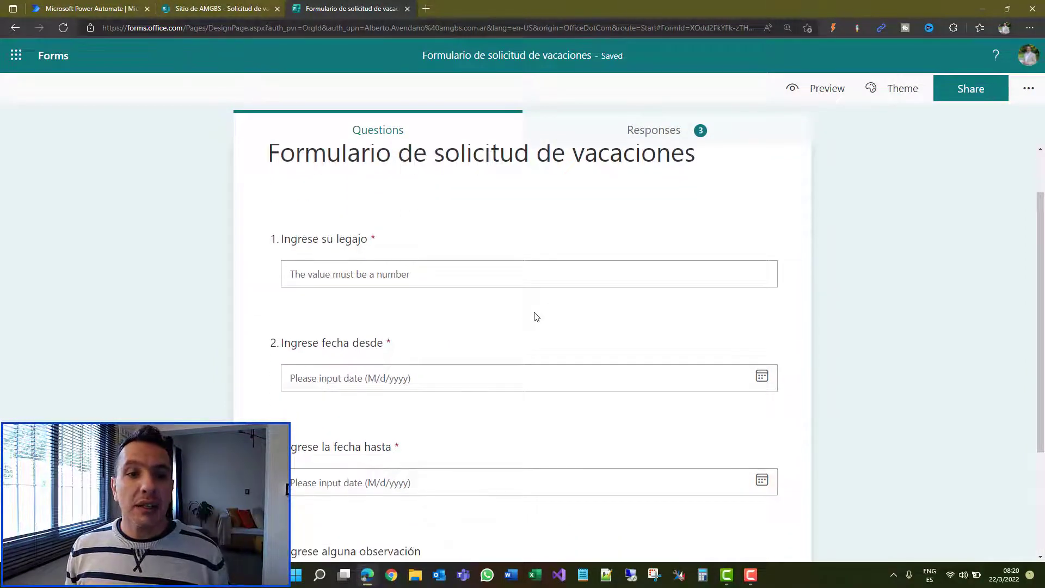
scroll(536, 317, down, 2)
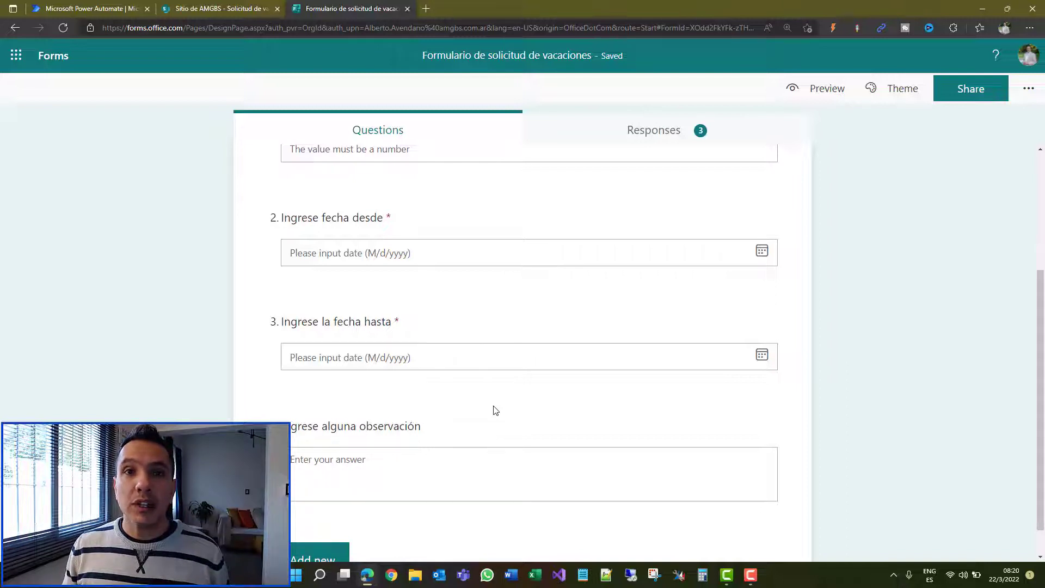
click(198, 7)
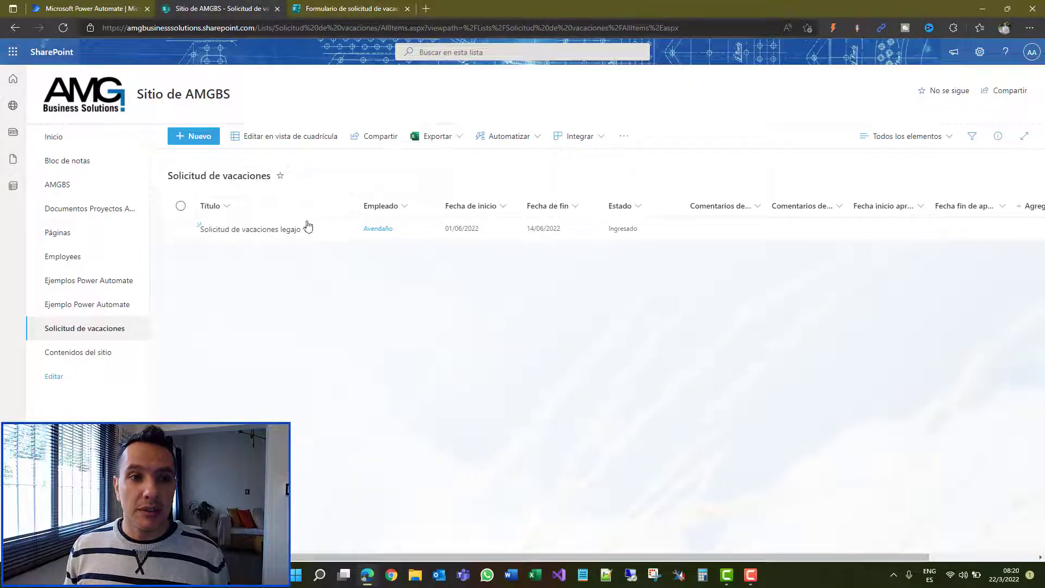
Step: View the 'Solicitud de vacaciones legajo 1' item details, then go back to Power Automate
click(258, 230)
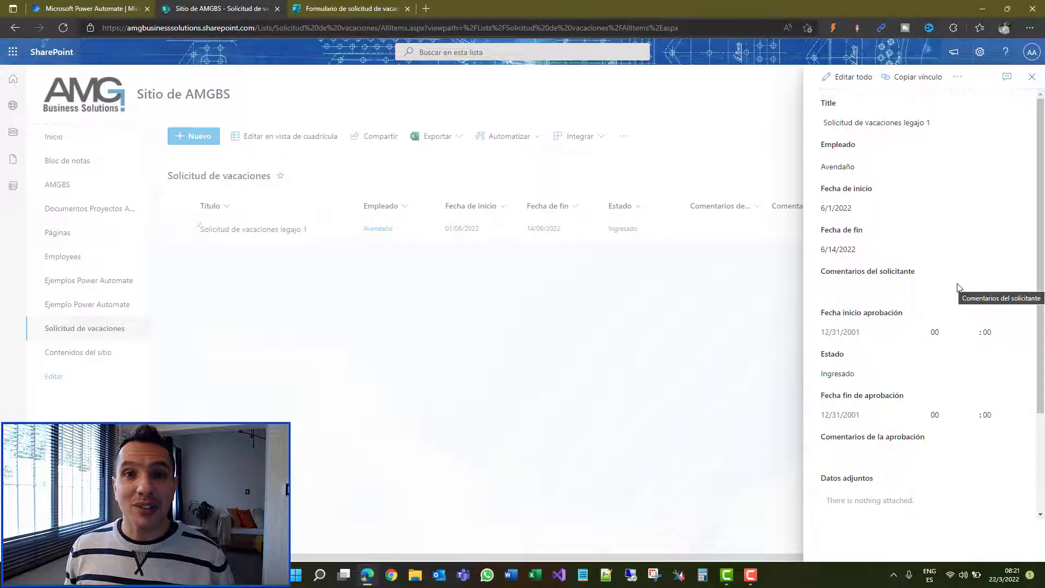
click(50, 7)
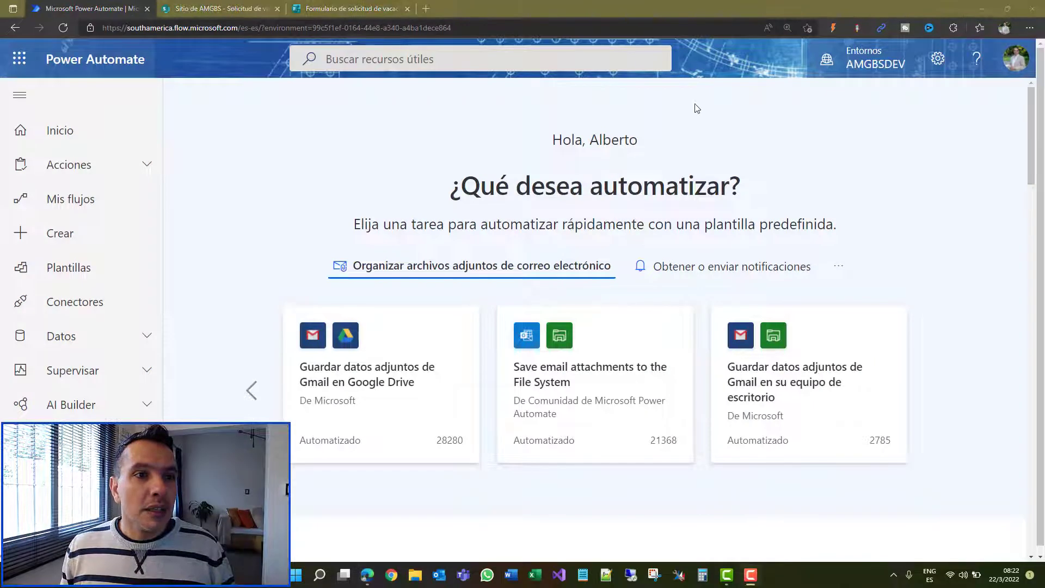
Step: Create automated cloud flow 'Iniciar aprobación de vacaciones' using SharePoint's 'Cuando se crea un elemento' trigger
click(85, 232)
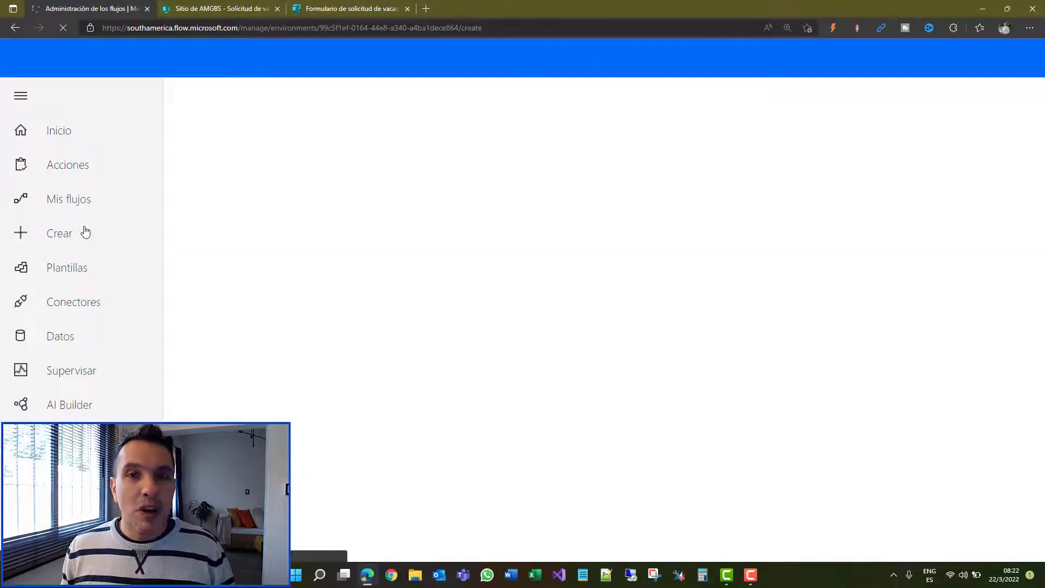
scroll(84, 234, down, 5)
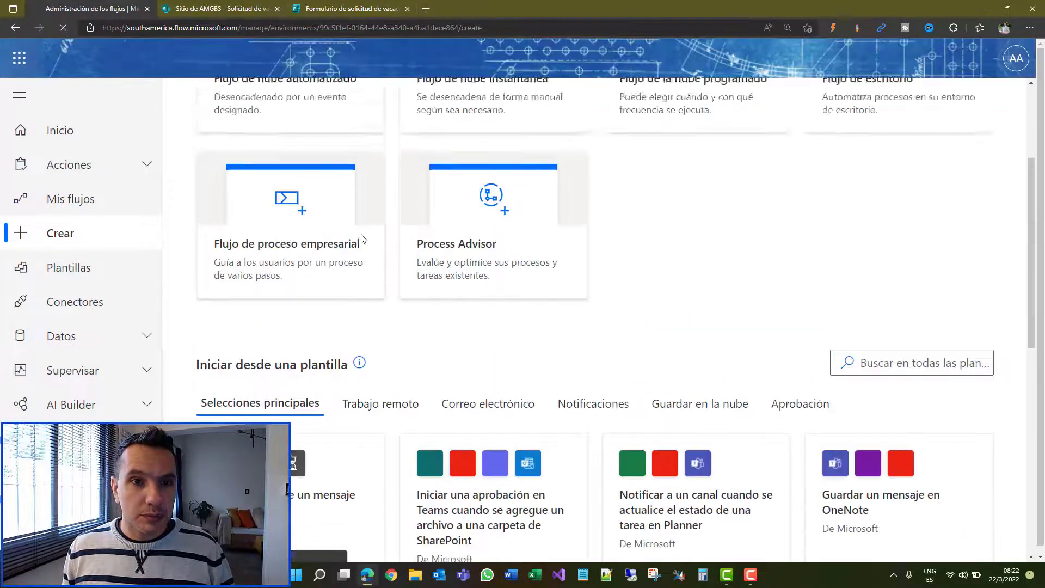
click(278, 229)
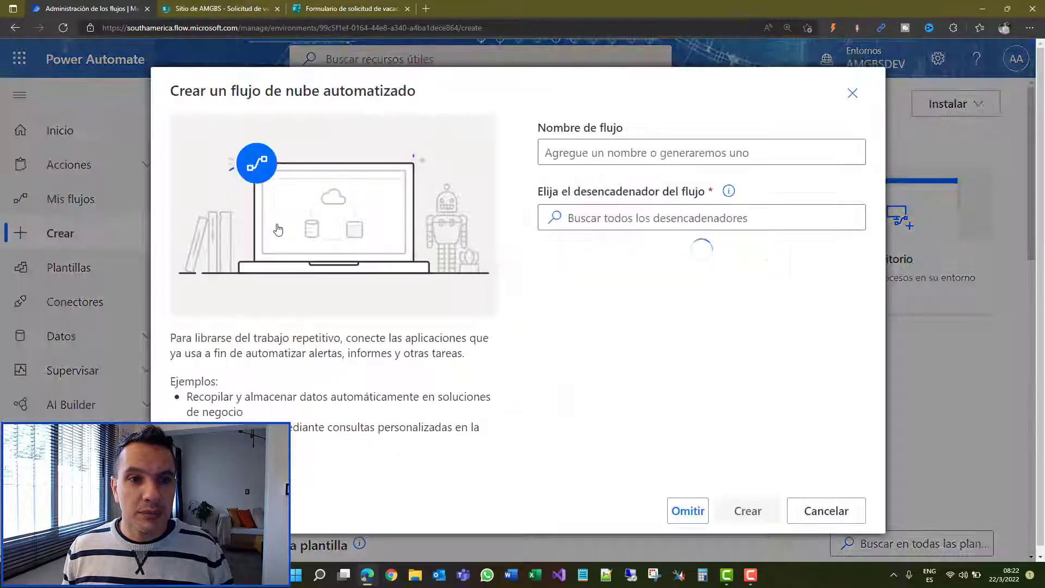
click(633, 159)
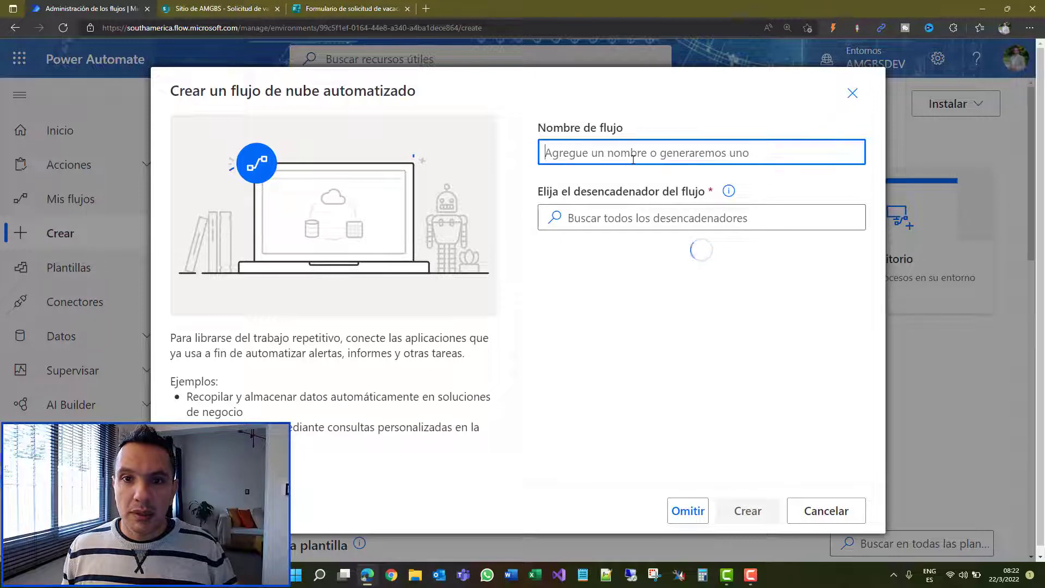
text(Inic)
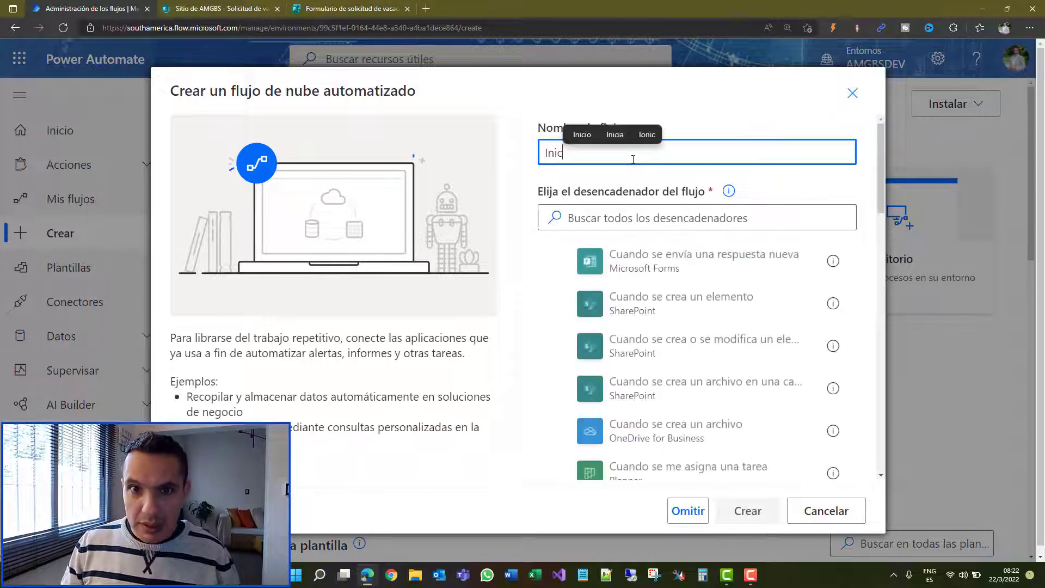
text(iar apr)
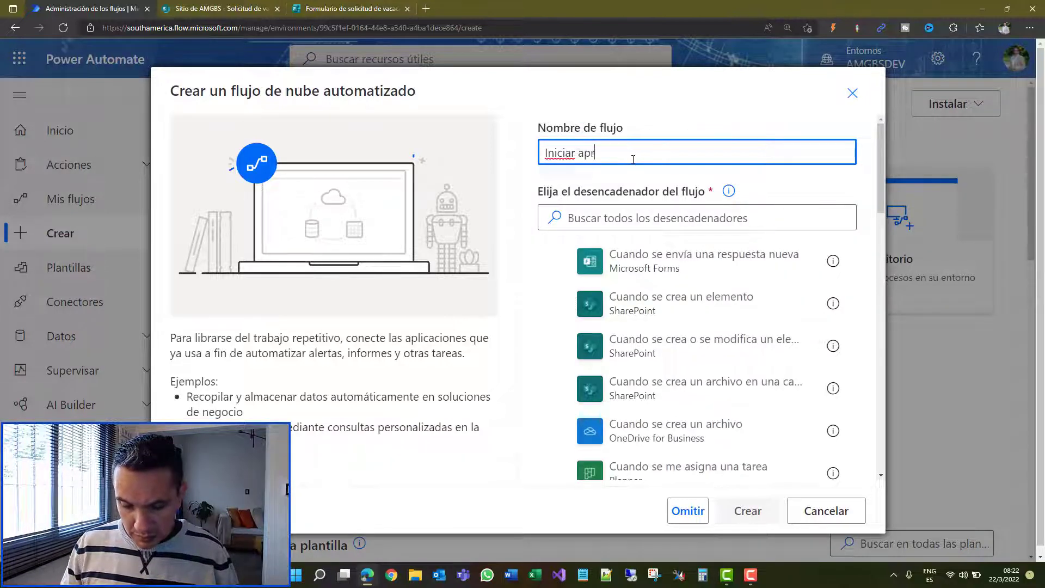
text(obación de v)
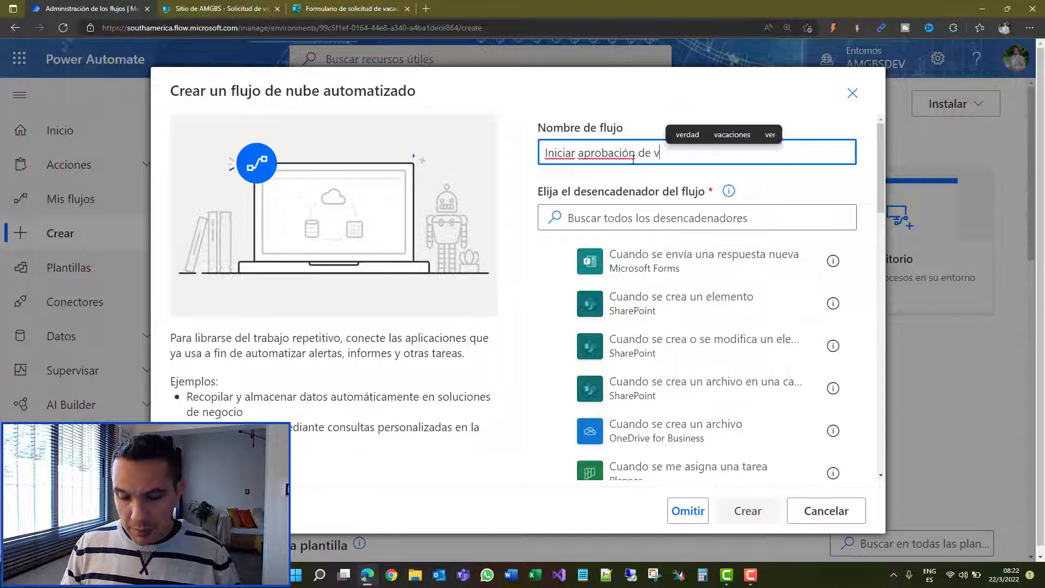
text(acaciones)
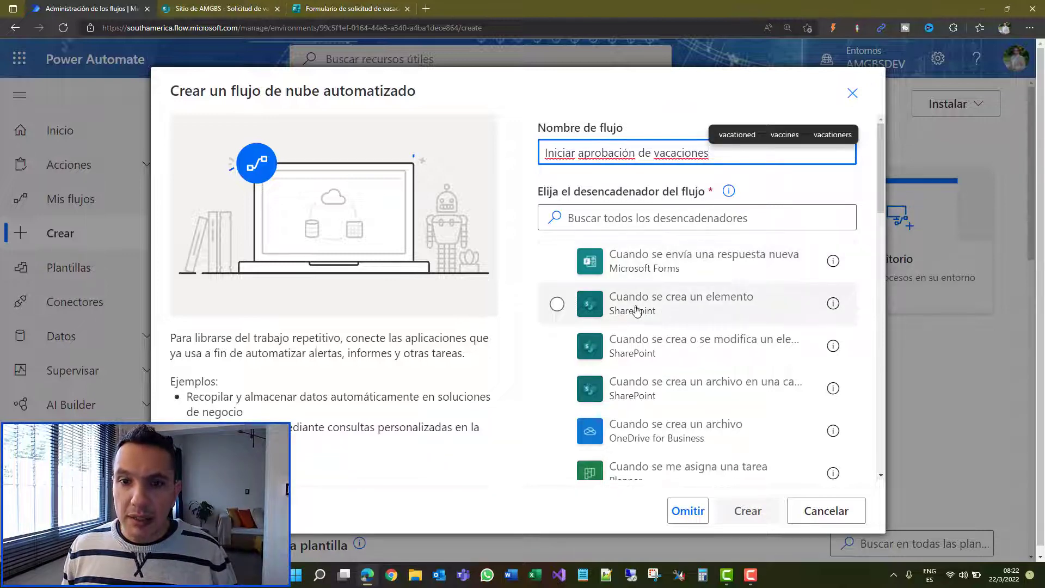
click(679, 313)
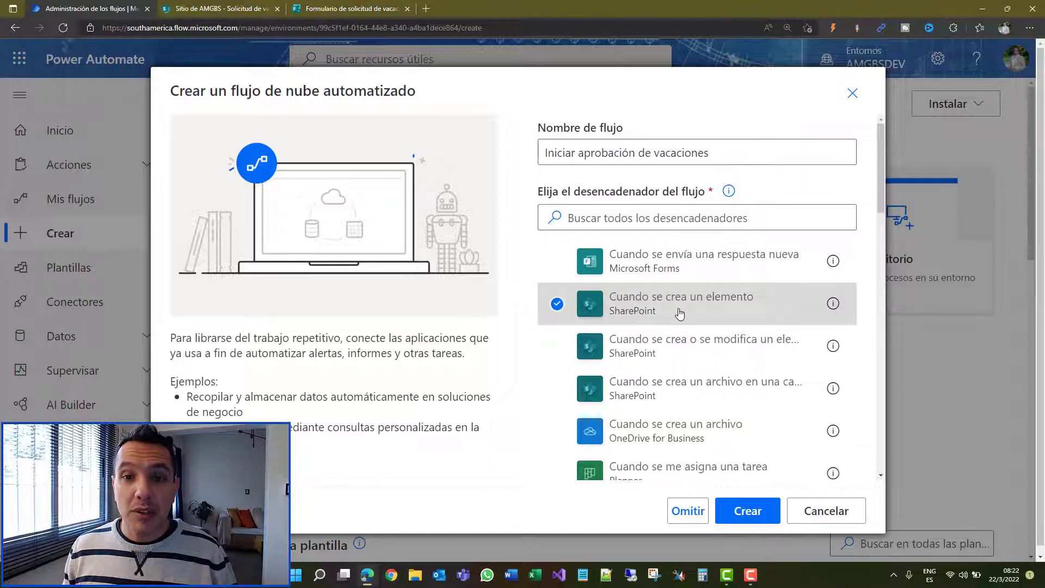
click(731, 512)
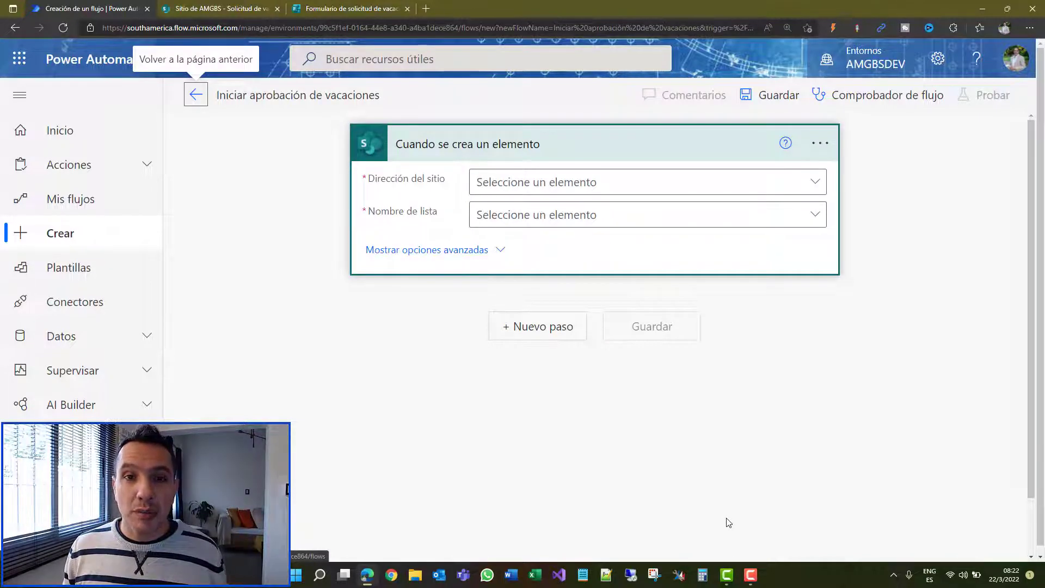
Step: Set the trigger's site to Sitio de AMGBS and its list to Solicitud de vacaciones
click(820, 185)
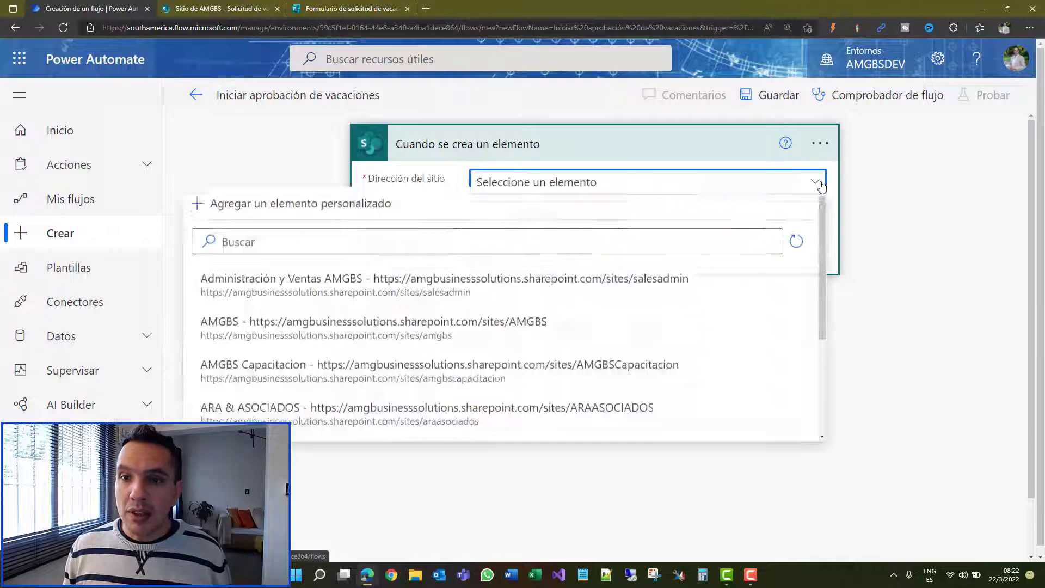
scroll(401, 381, down, 3)
click(402, 423)
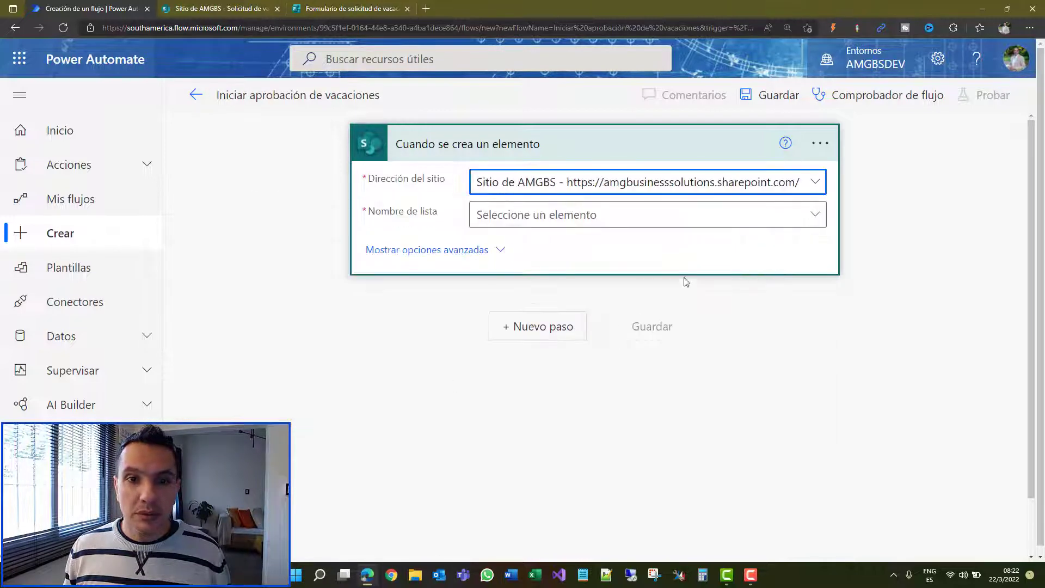
click(815, 214)
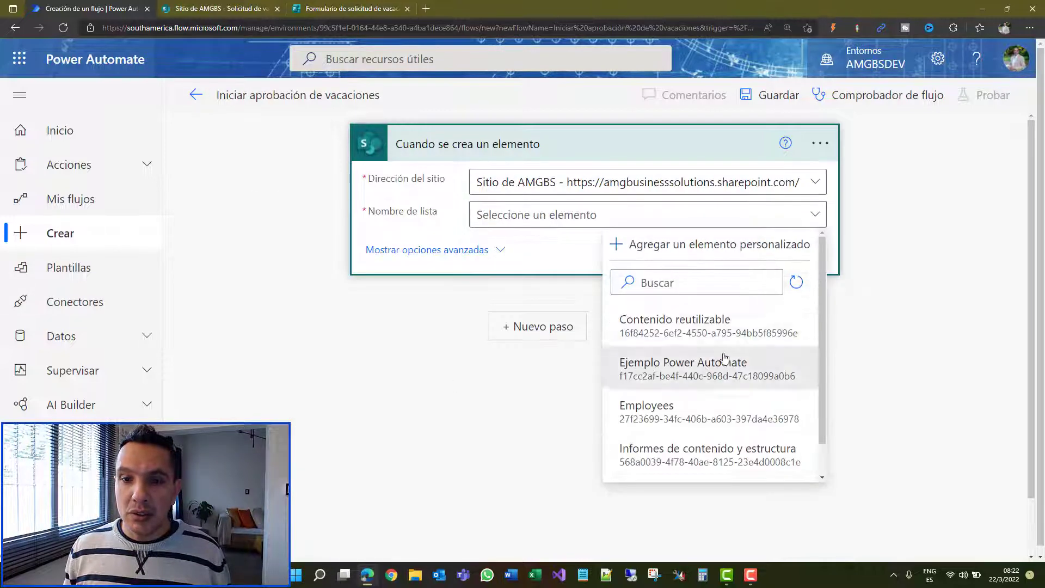
scroll(724, 382, down, 2)
click(751, 464)
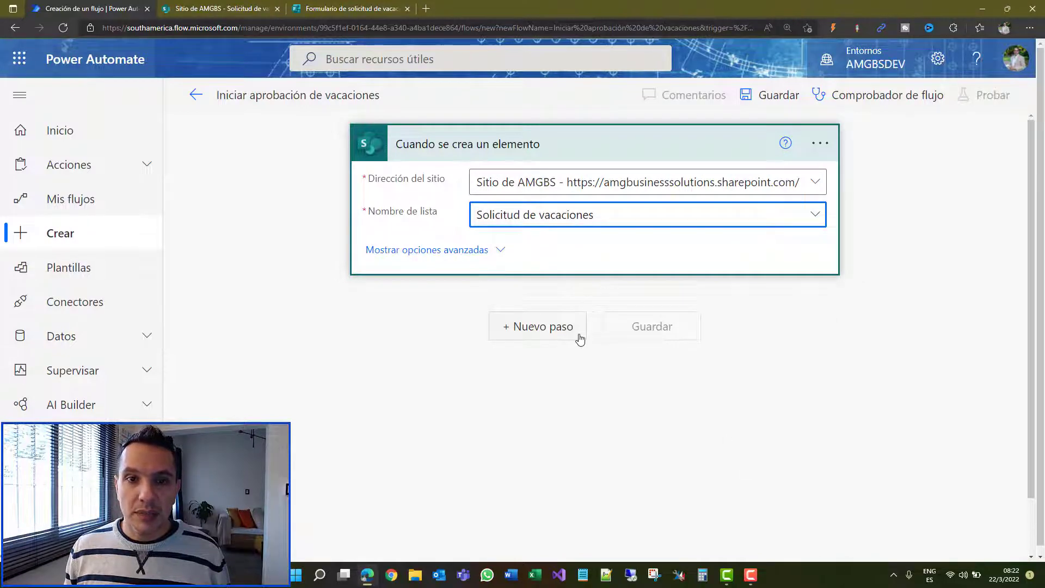
click(482, 253)
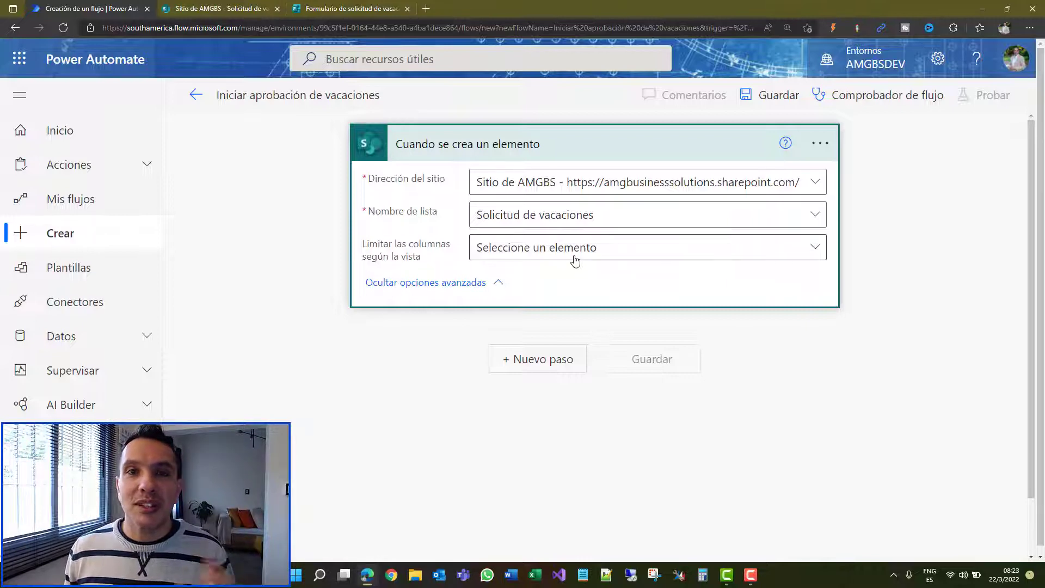
click(601, 159)
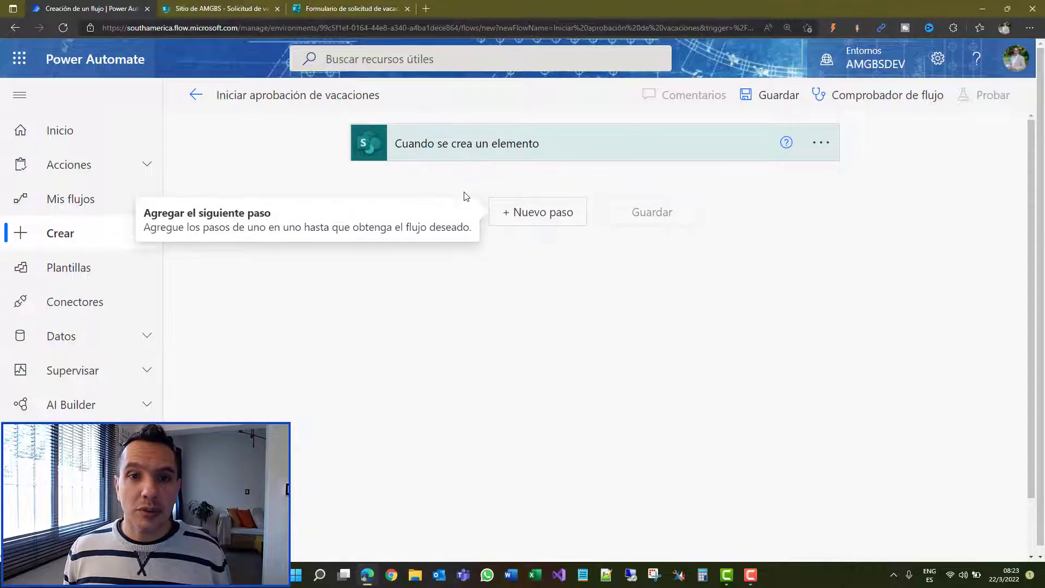
Step: Add a new step and search 'aproba' to pick the Aprobaciones connector
click(533, 218)
text(ap)
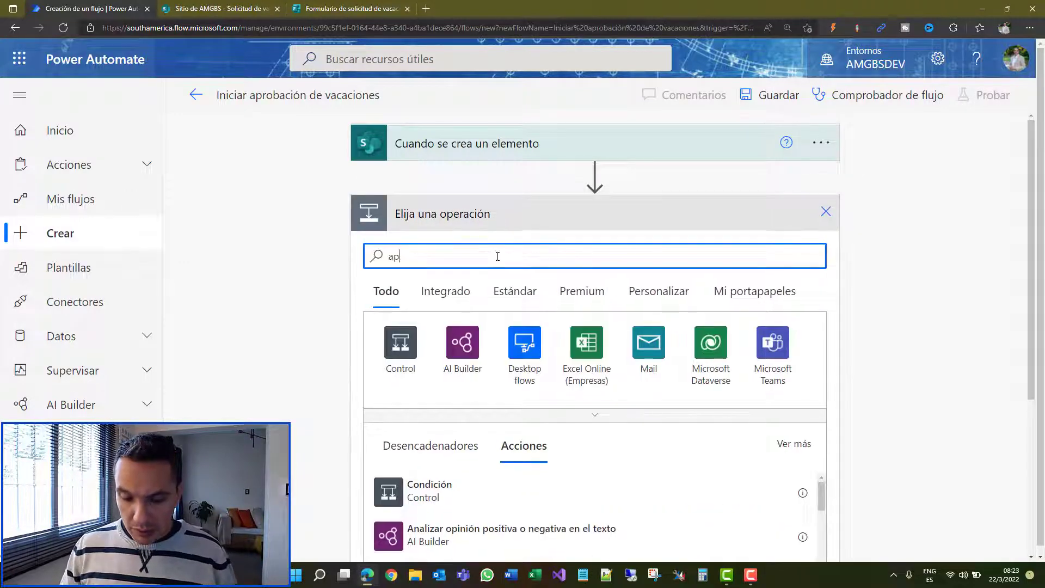
text(roba)
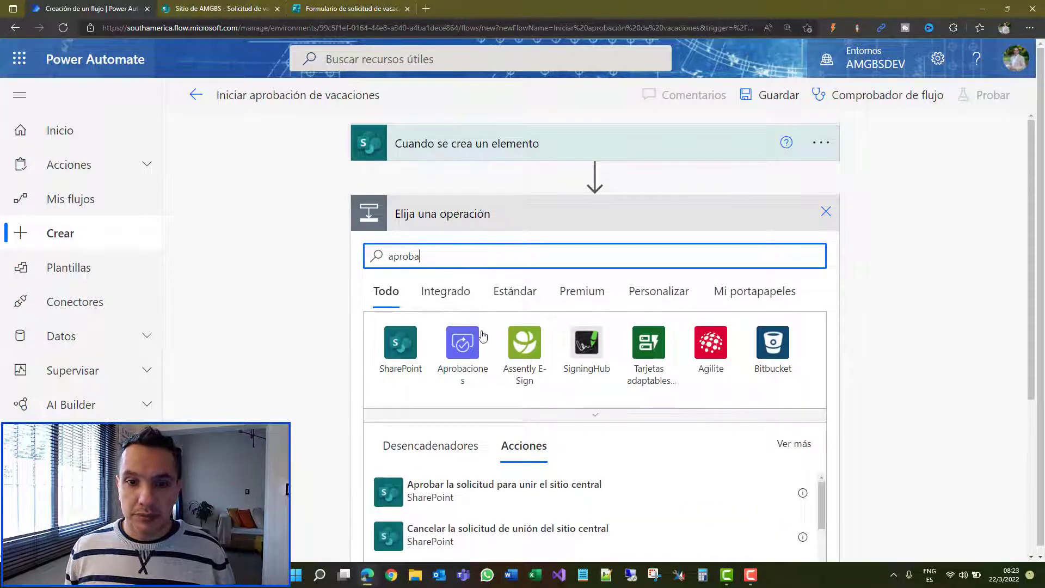
click(465, 343)
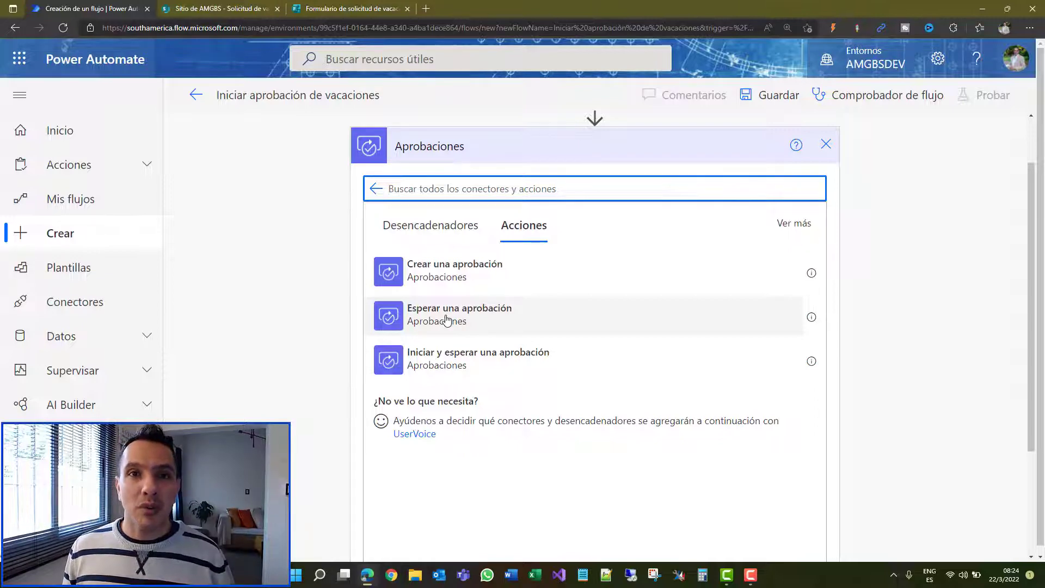
Step: Choose the 'Iniciar y esperar una aprobación' action from the Aprobaciones list
scroll(499, 297, down, 1)
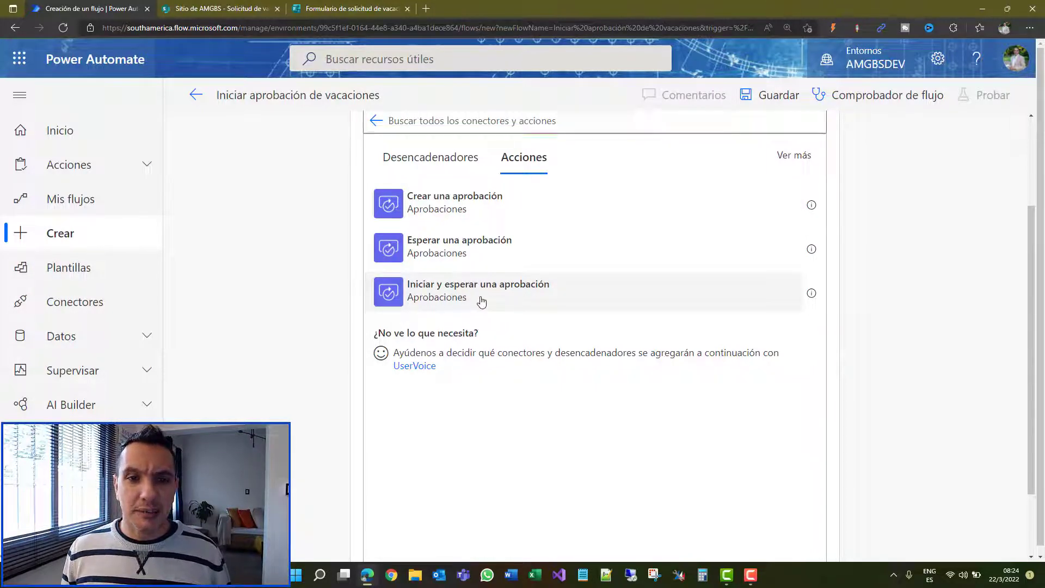
click(480, 301)
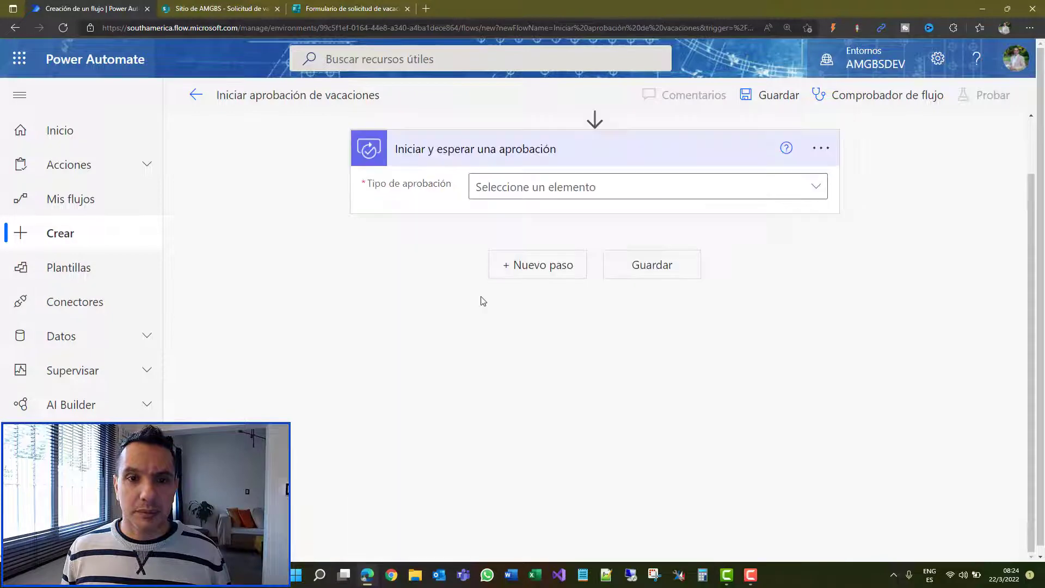
Step: Choose 'Aprobar o rechazar: primero en responder' as the Tipo de aprobación
click(818, 188)
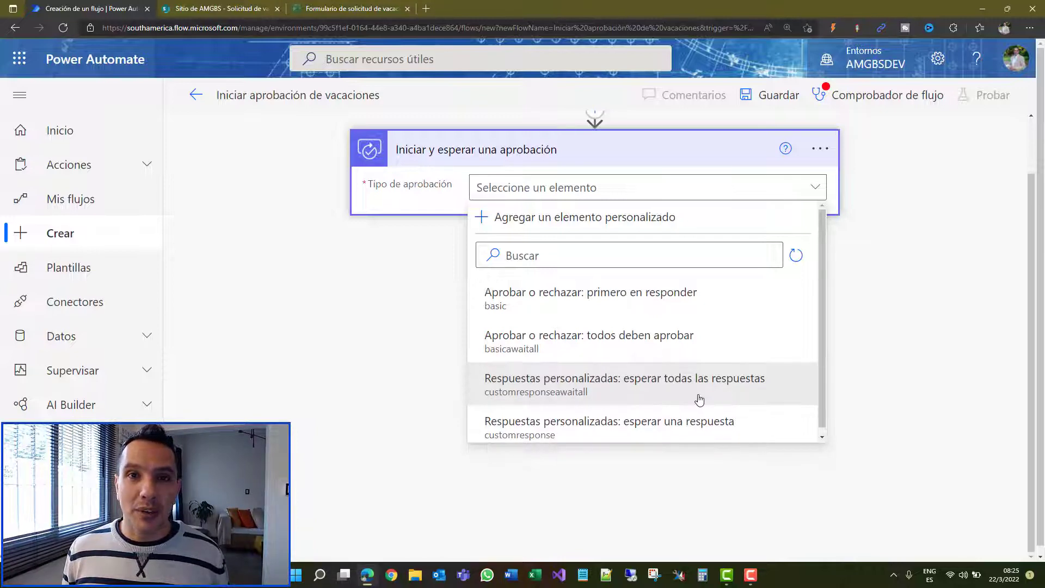
click(575, 298)
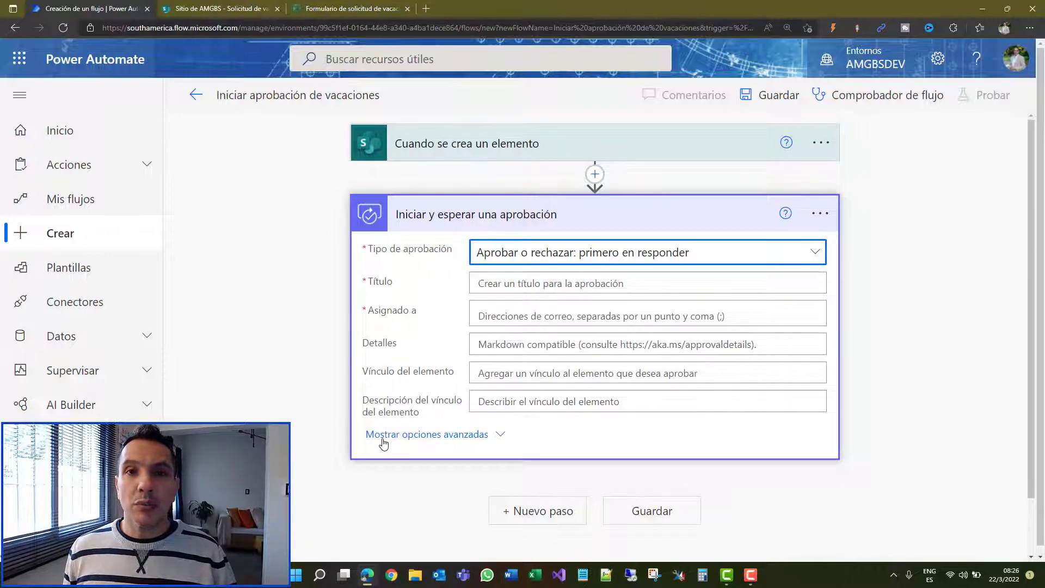
Step: Set Título to 'Se solicita aprobación de vacaciones de' plus the dynamic Empleado Value
click(549, 286)
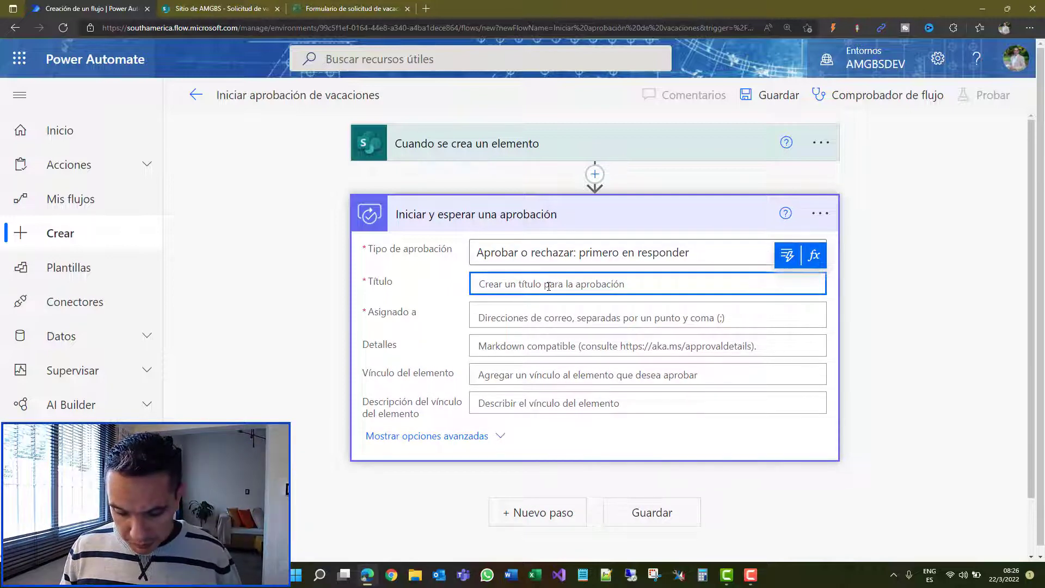
text(Se solicita)
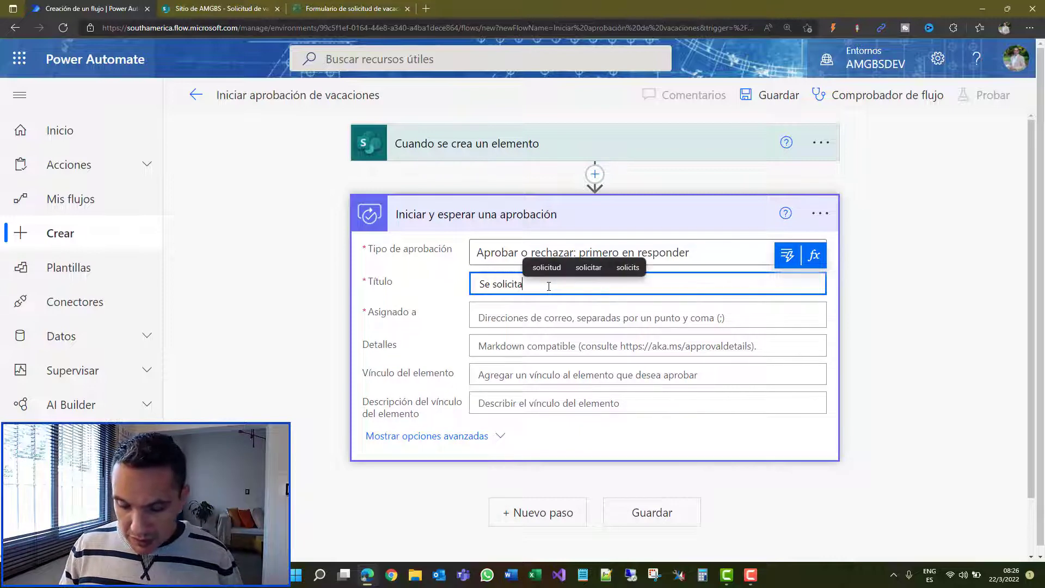
text( aprobaciu)
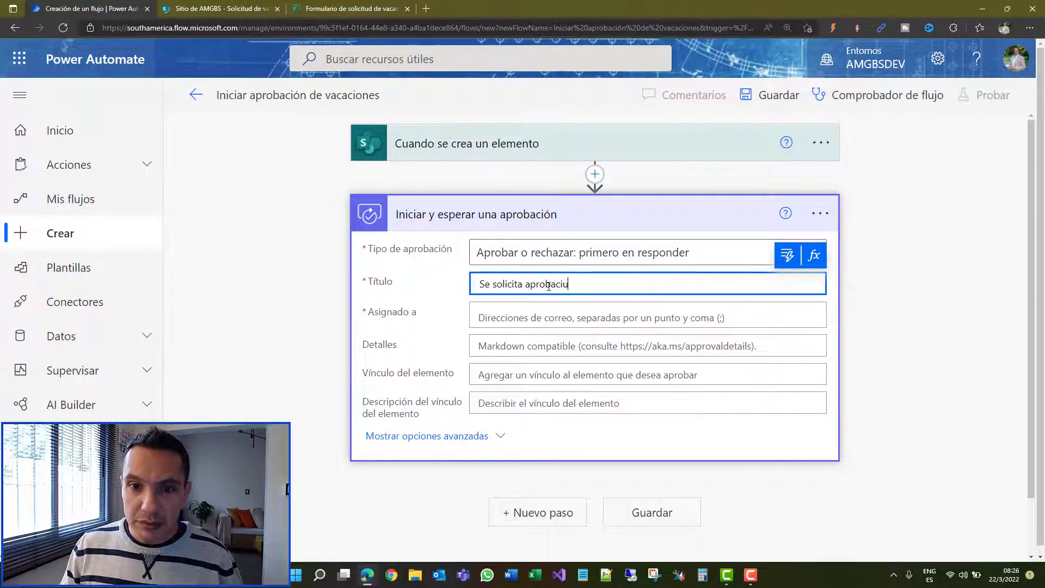
key(BackSpace)
text(ón de va)
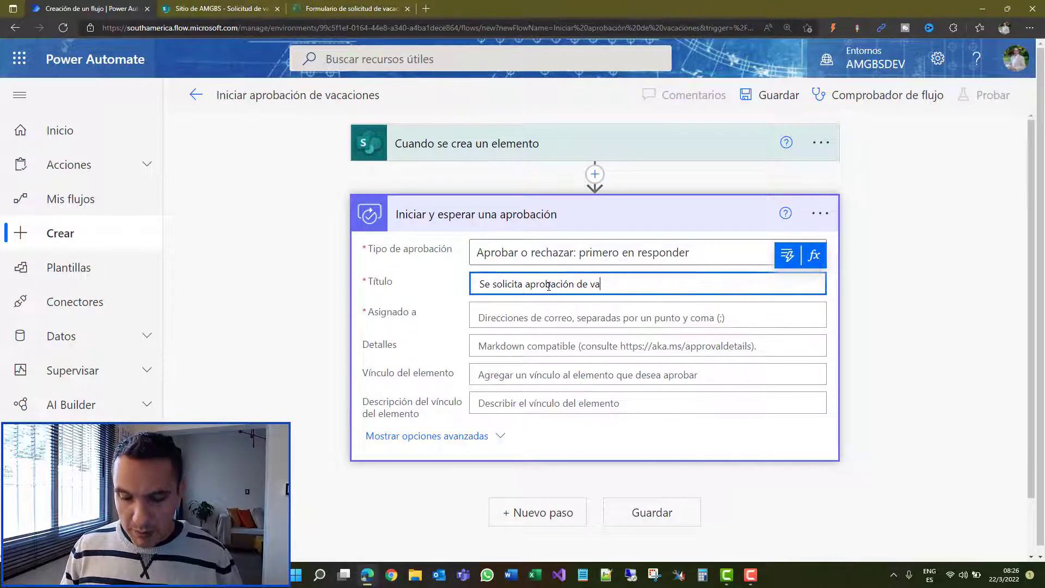
text(caciones de)
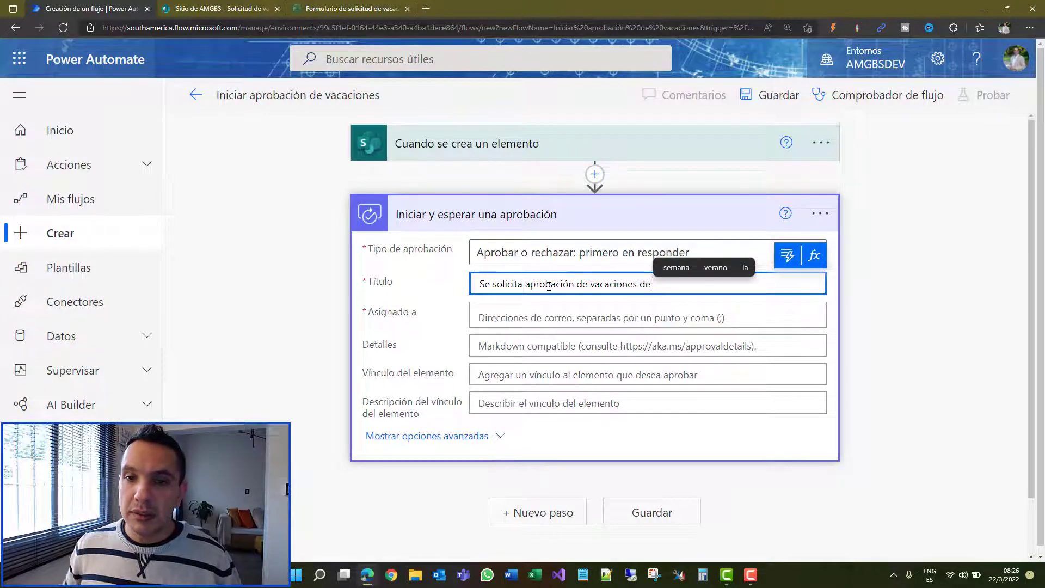
click(787, 254)
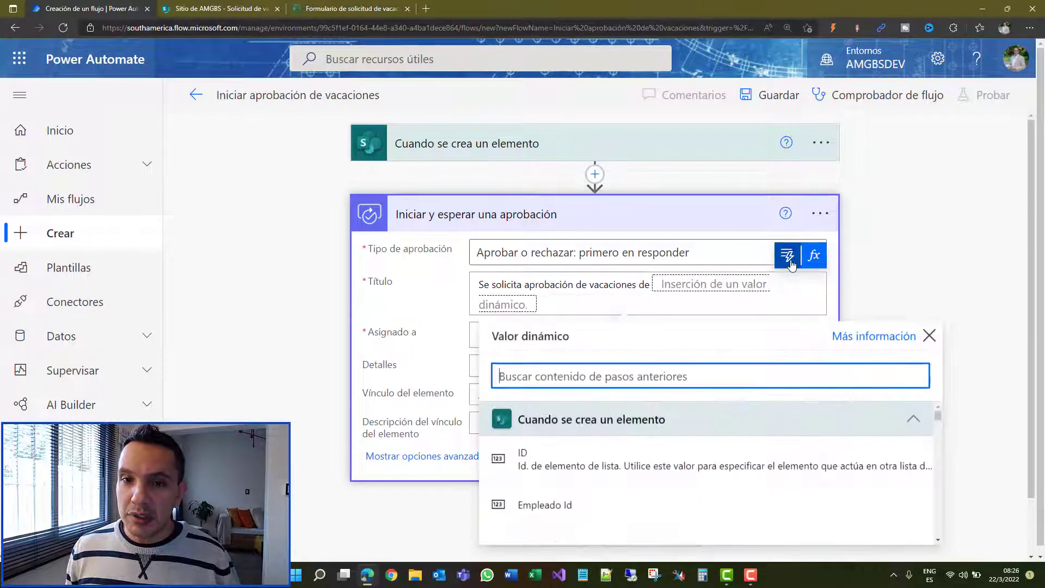
scroll(672, 450, down, 1)
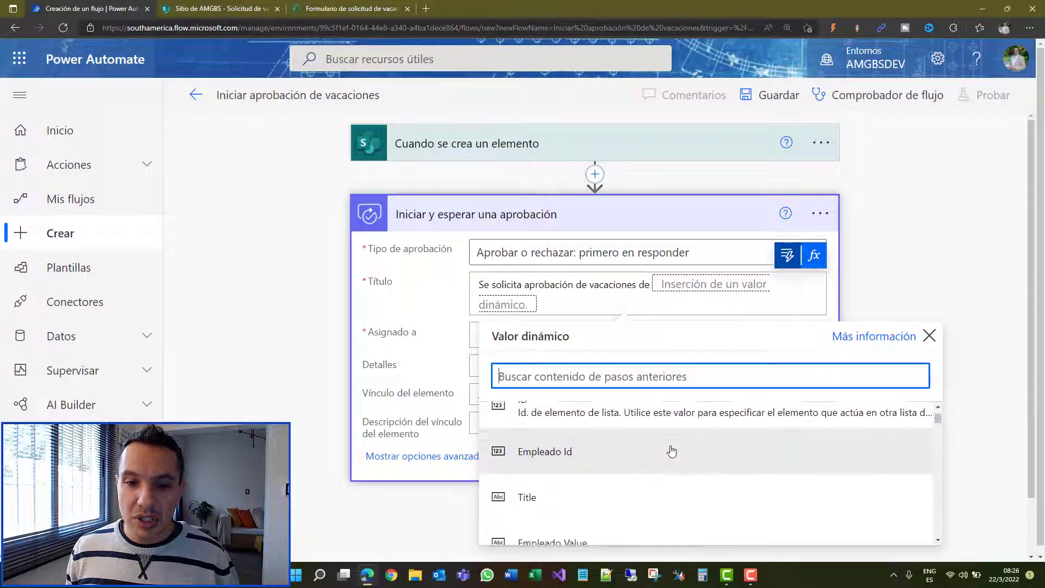
scroll(672, 451, down, 1)
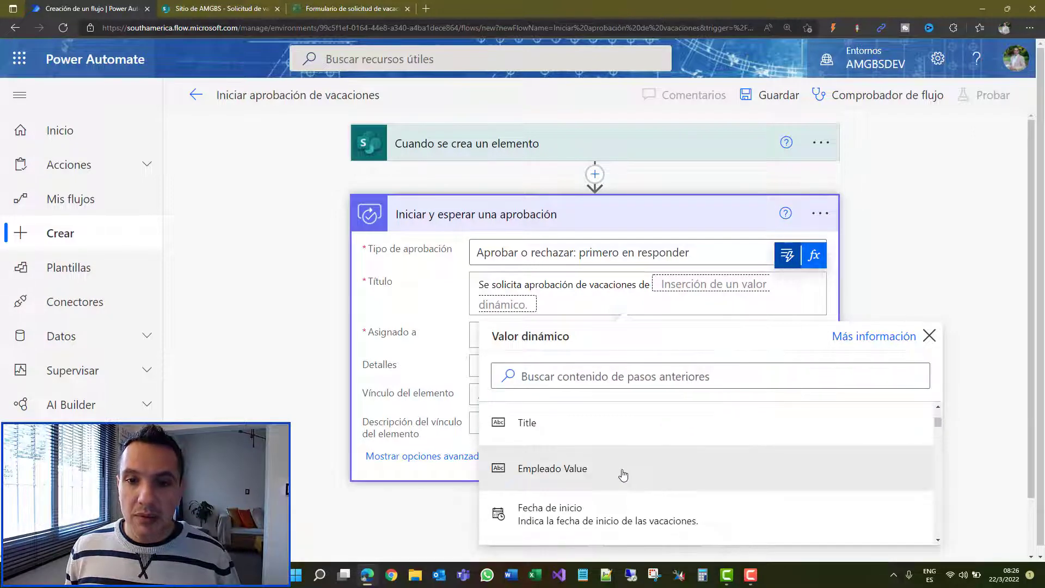
click(623, 476)
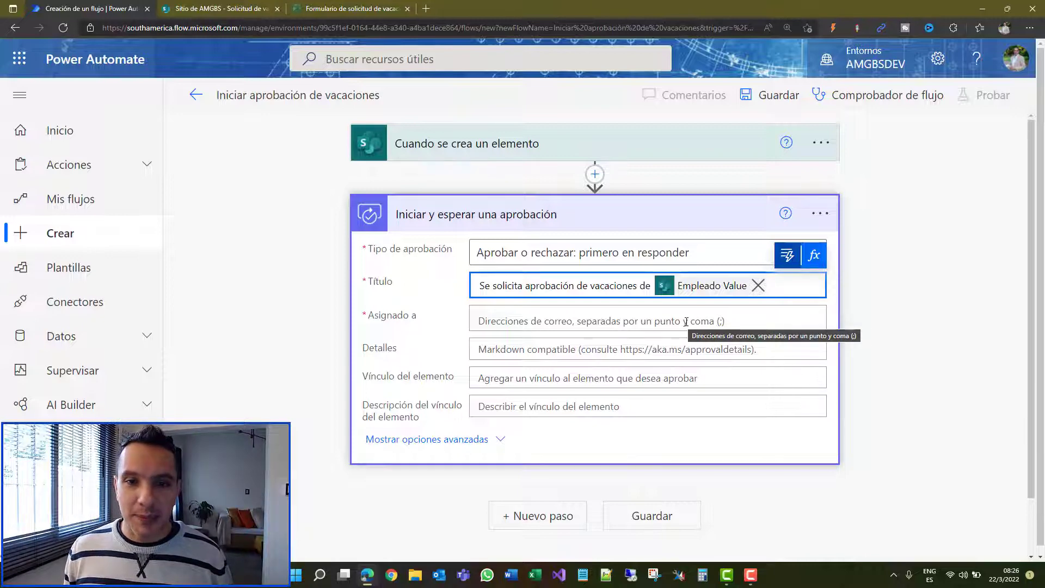
click(687, 321)
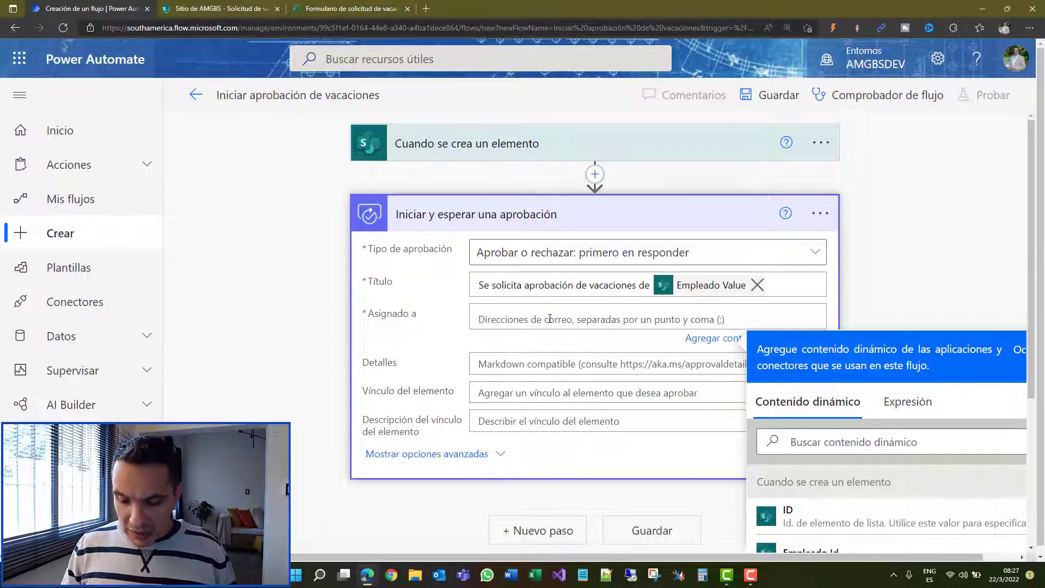
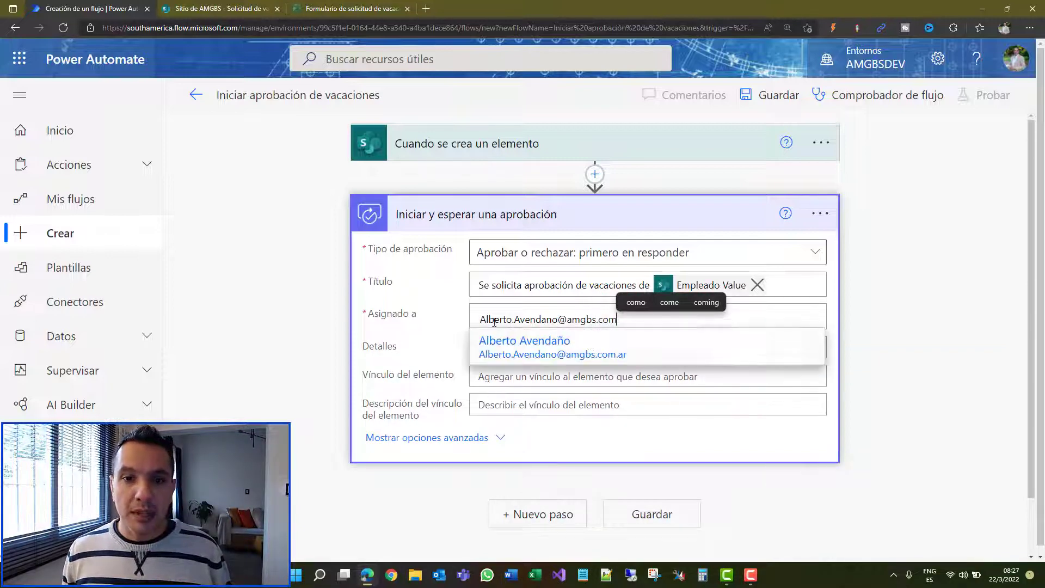
Step: Enter the approver's e-mail in Asignado a and select the matching user suggestion
click(538, 358)
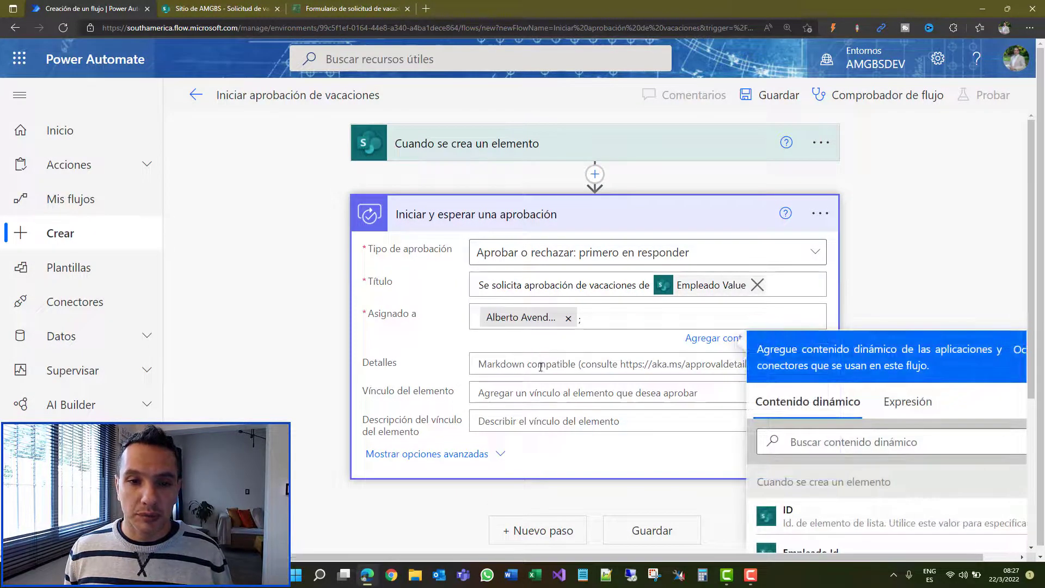
click(541, 367)
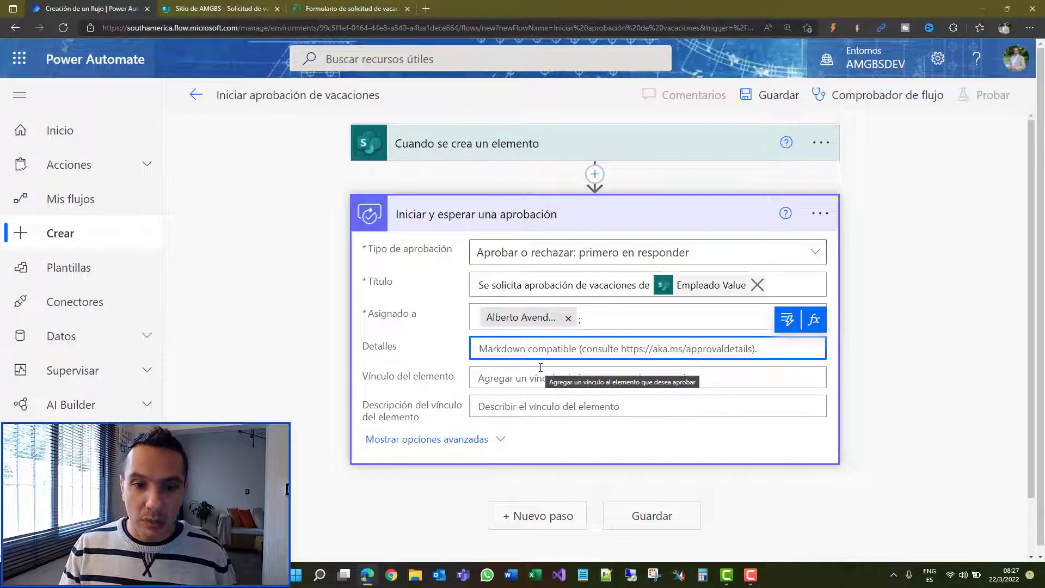
Step: Start Detalles with 'El colaborador', Empleado Value, 'ha solicitado vacaciones para el periodo comprendido entre'
text(El )
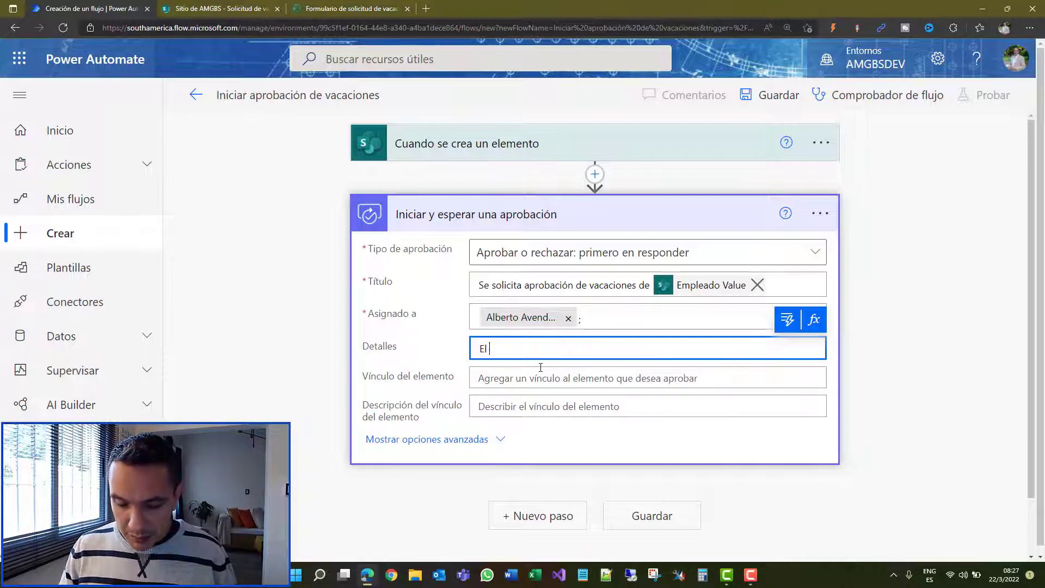
text(colabora)
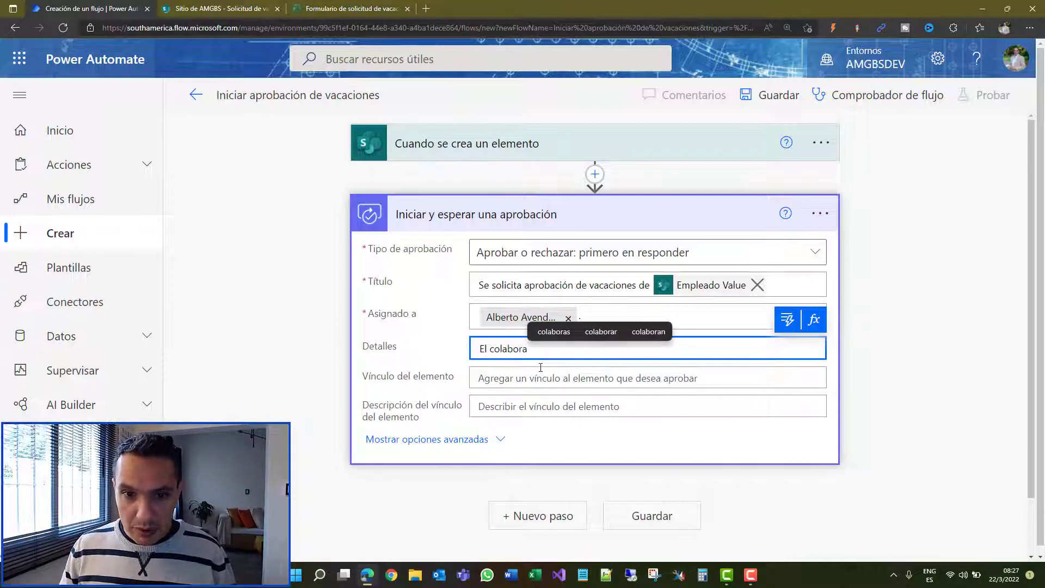
text(dor)
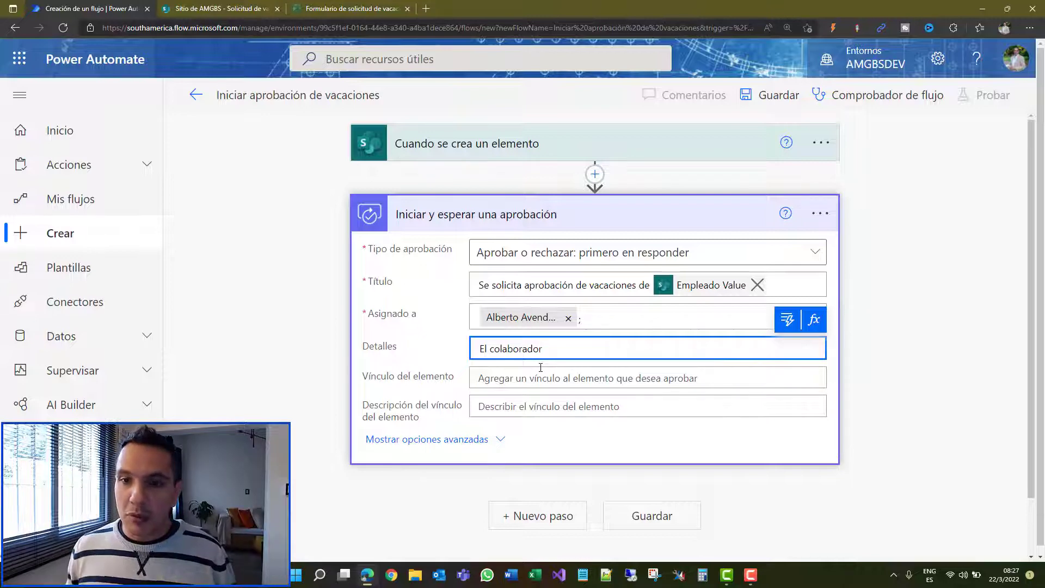
click(788, 319)
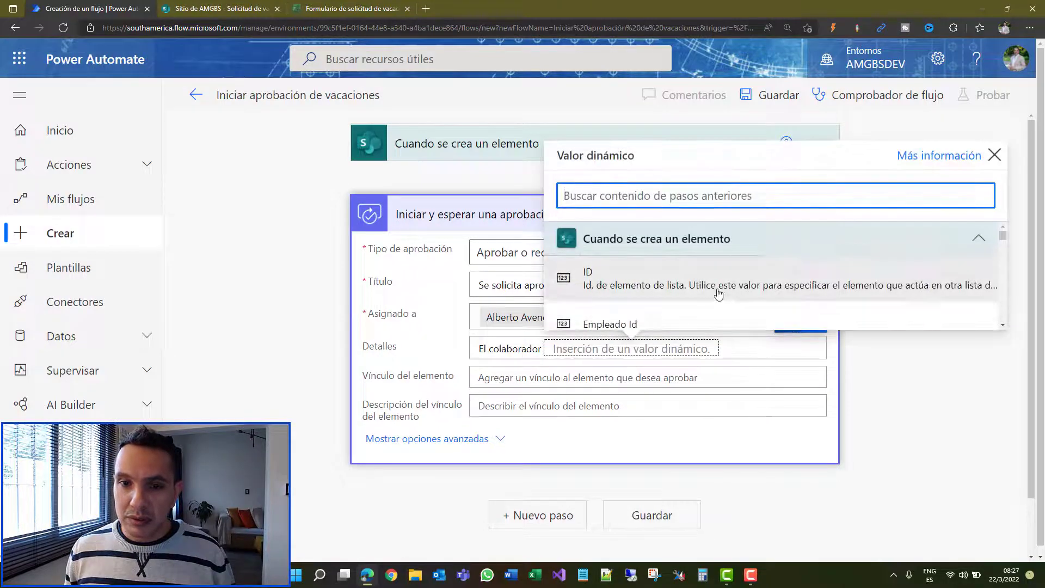
scroll(719, 294, down, 3)
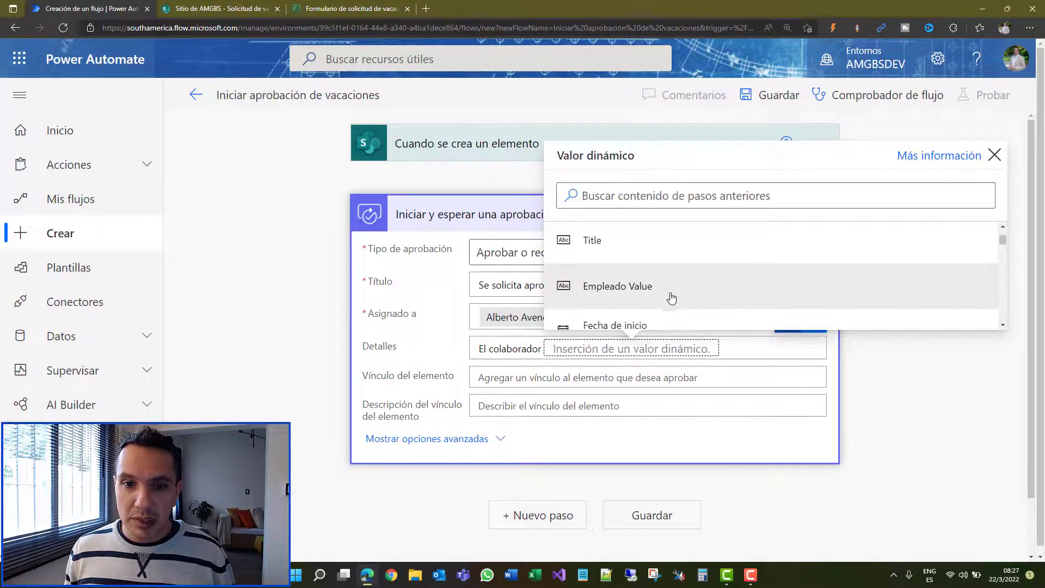
click(671, 299)
text(ha)
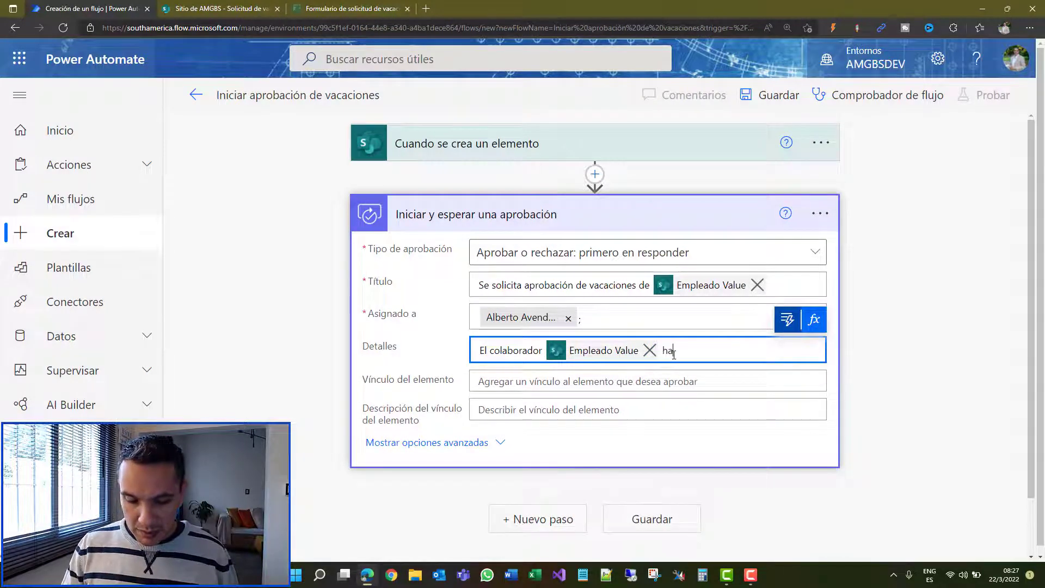
text( solicit)
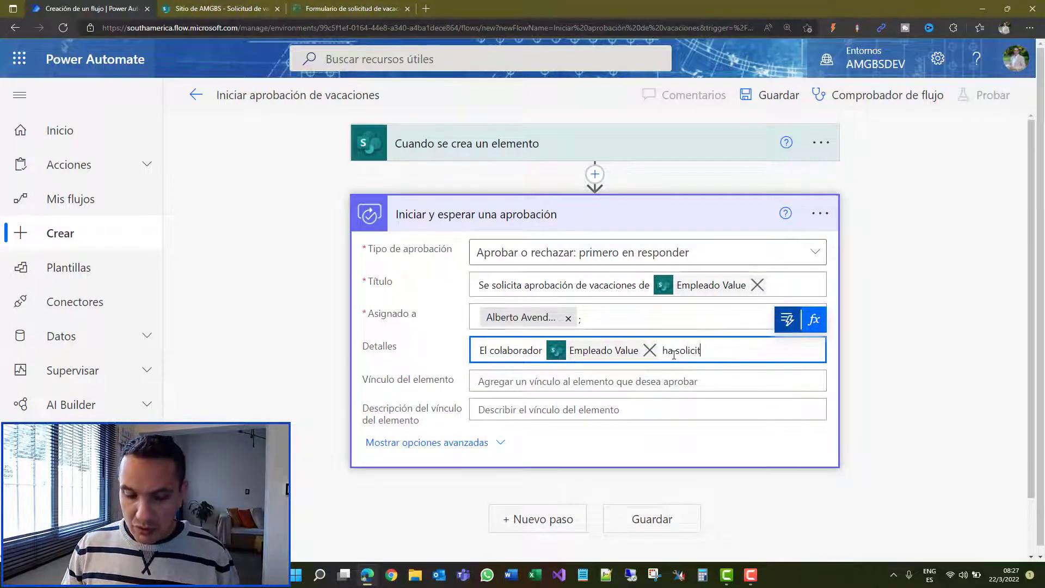
text(ado vacione)
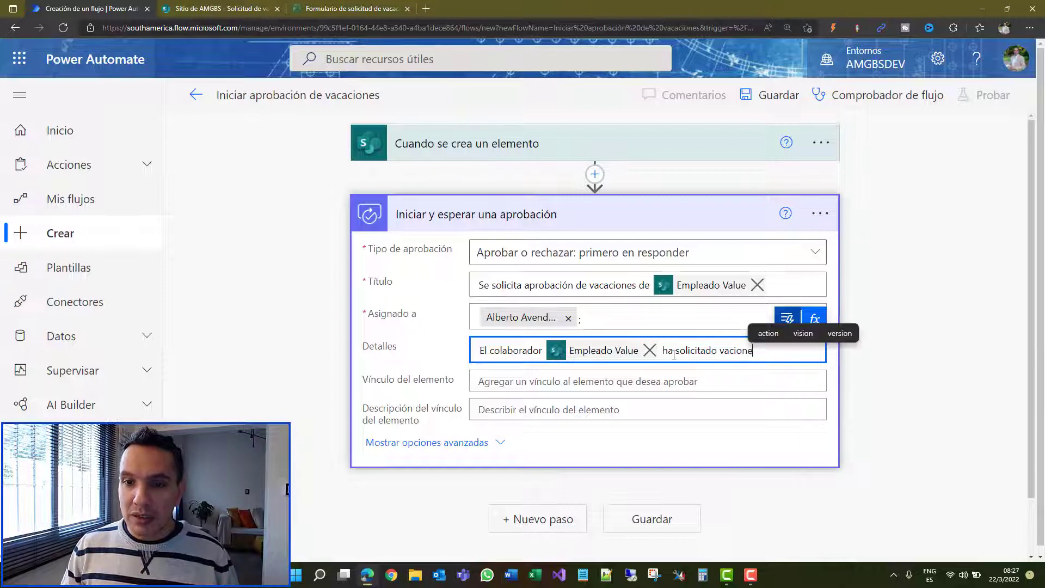
key(BackSpace)
key(BackSpace)
key(BackSpace)
key(BackSpace)
text(aciones )
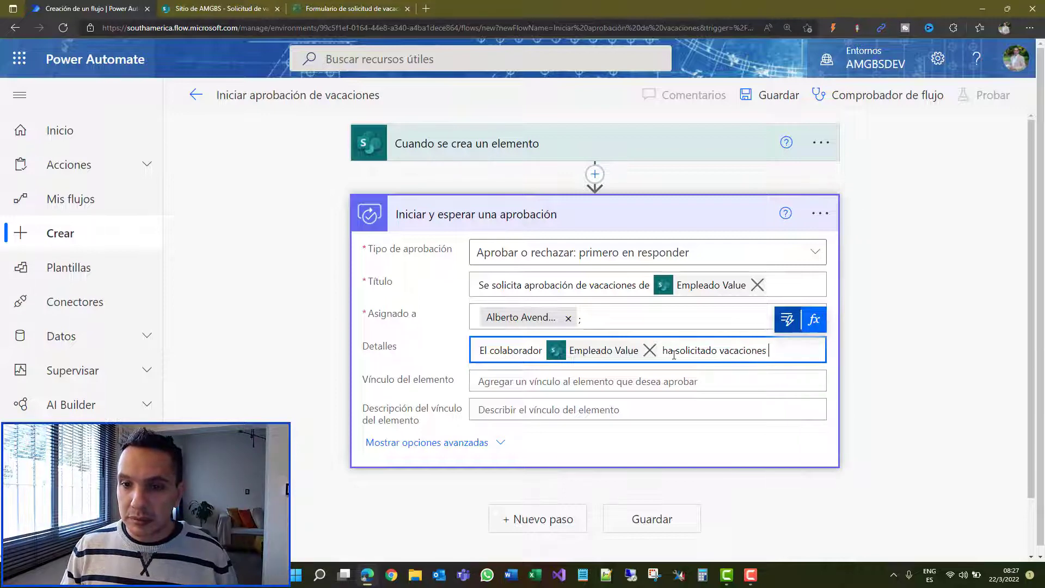
text(para el periodo)
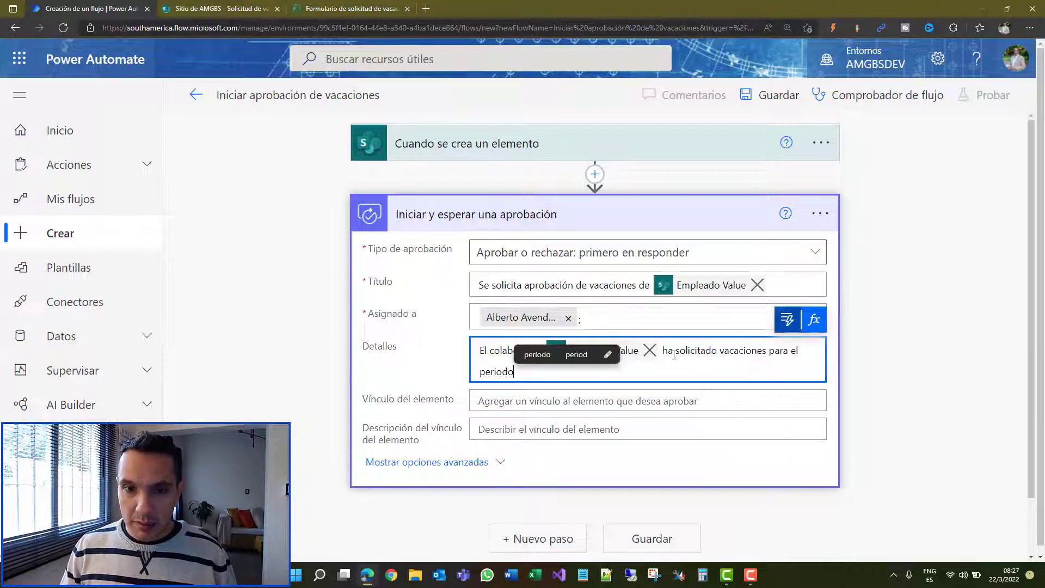
text( compren)
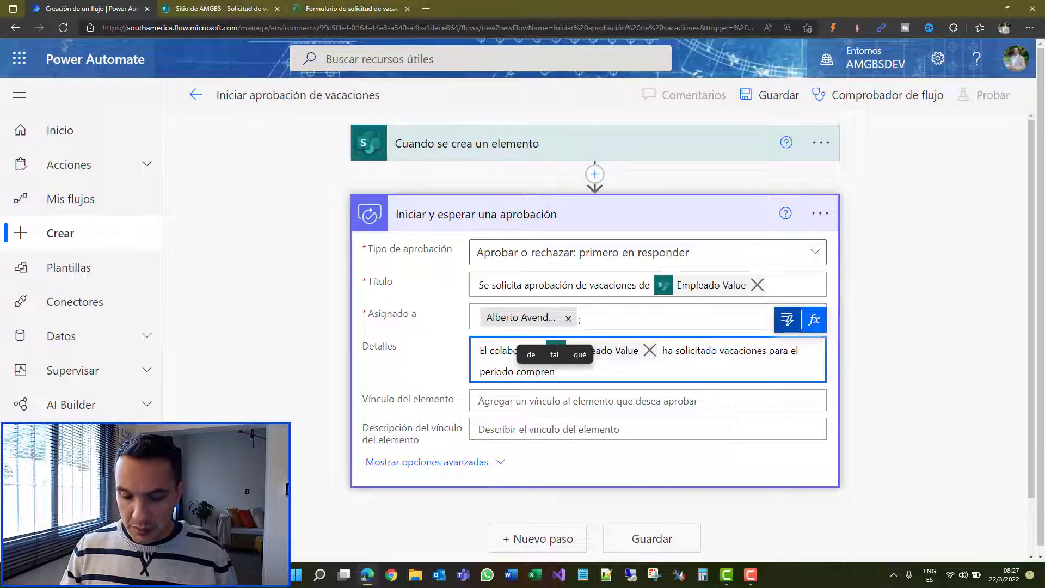
text(dido entre)
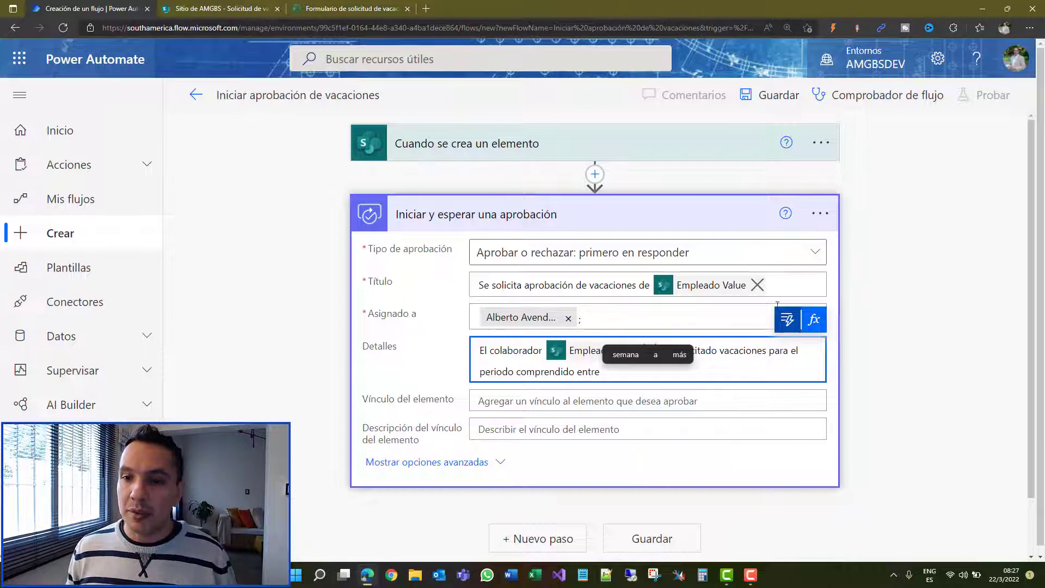
Step: Insert the Fecha de inicio and Fecha de fin dates into the details, ending with a period
click(787, 320)
scroll(706, 283, down, 2)
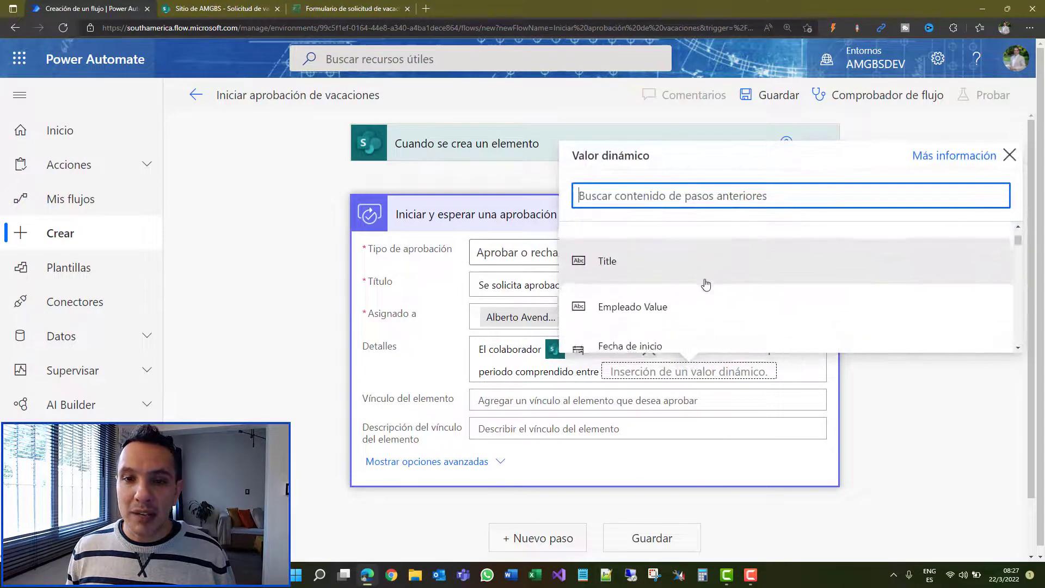
scroll(706, 283, down, 3)
click(700, 271)
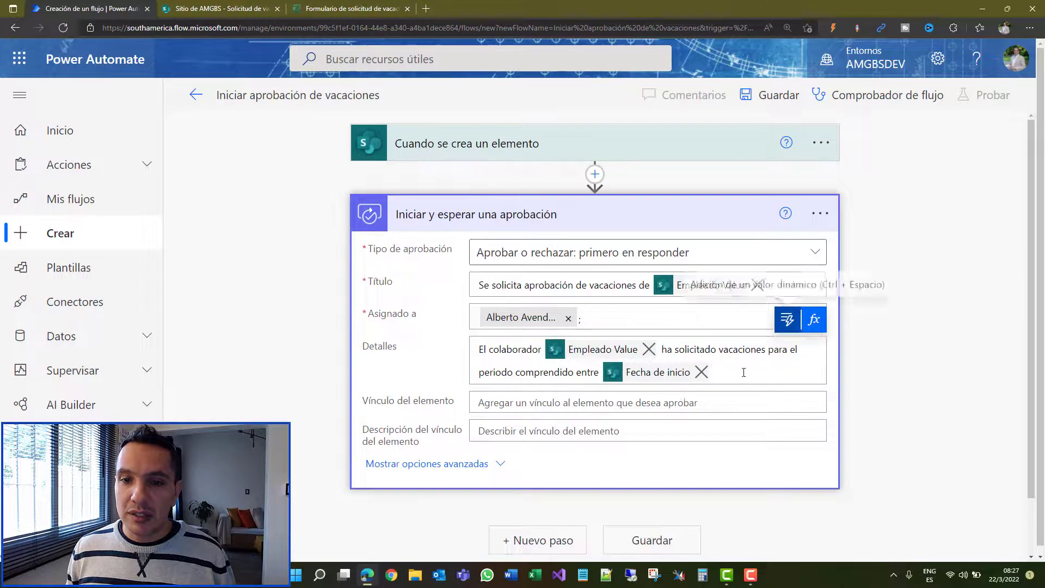
click(744, 373)
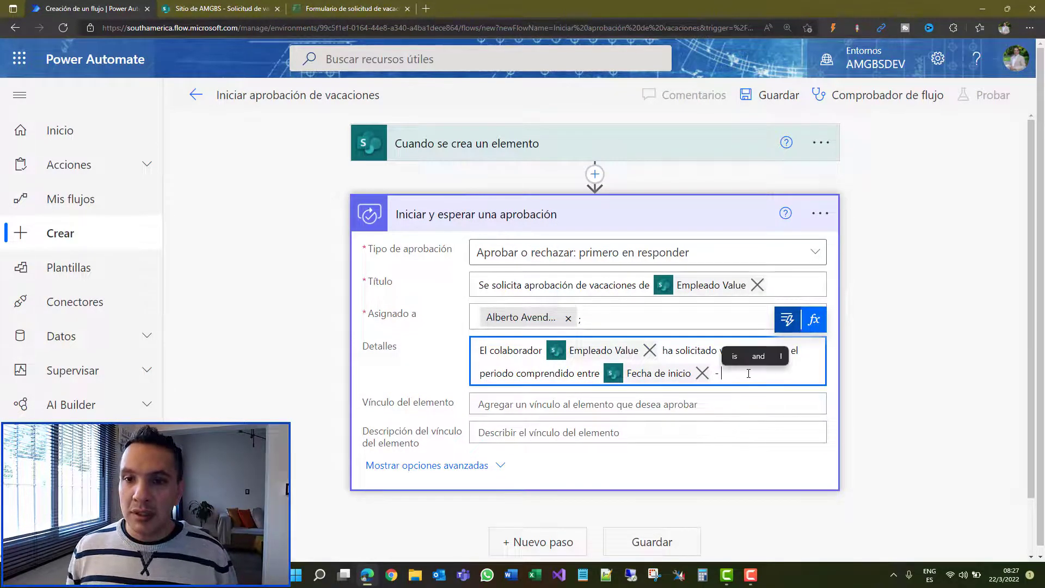
click(787, 319)
scroll(736, 312, down, 4)
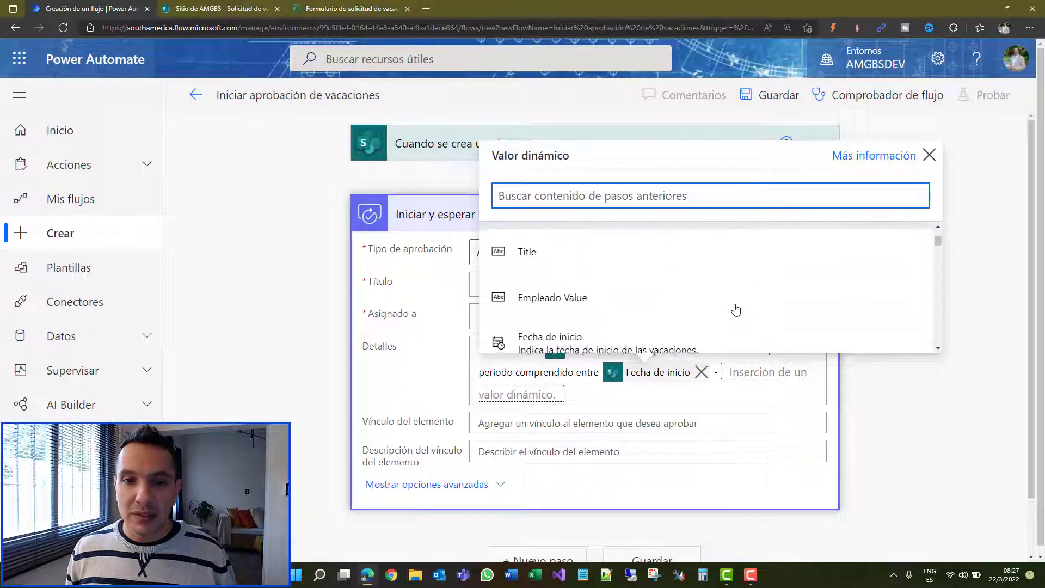
click(730, 319)
text(.)
Step: Add a new line 'Por favor tener en cuenta:' followed by Comentarios del solicitante
key(Return)
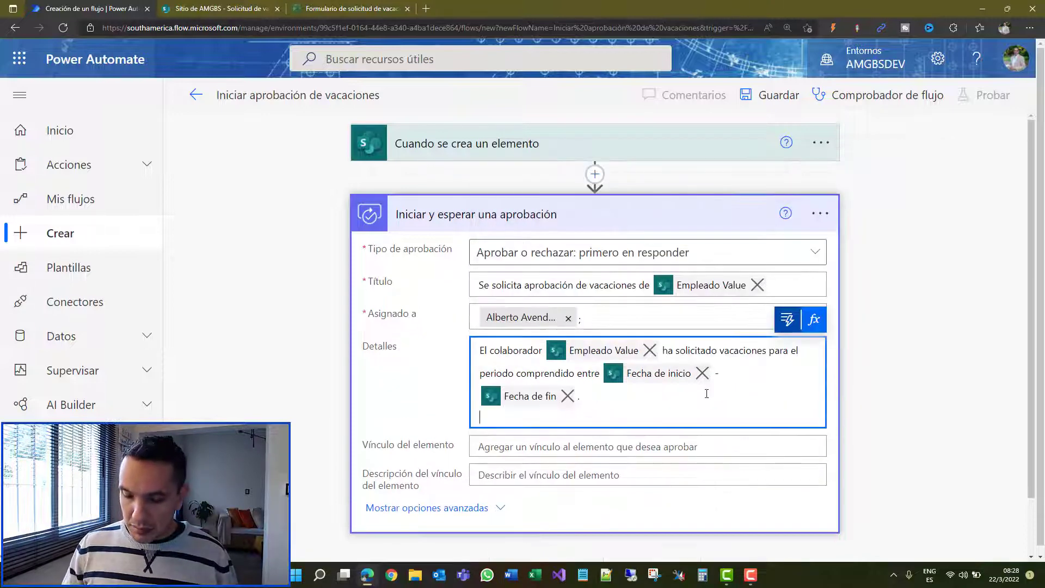
text(Por favor tener en cuenta:)
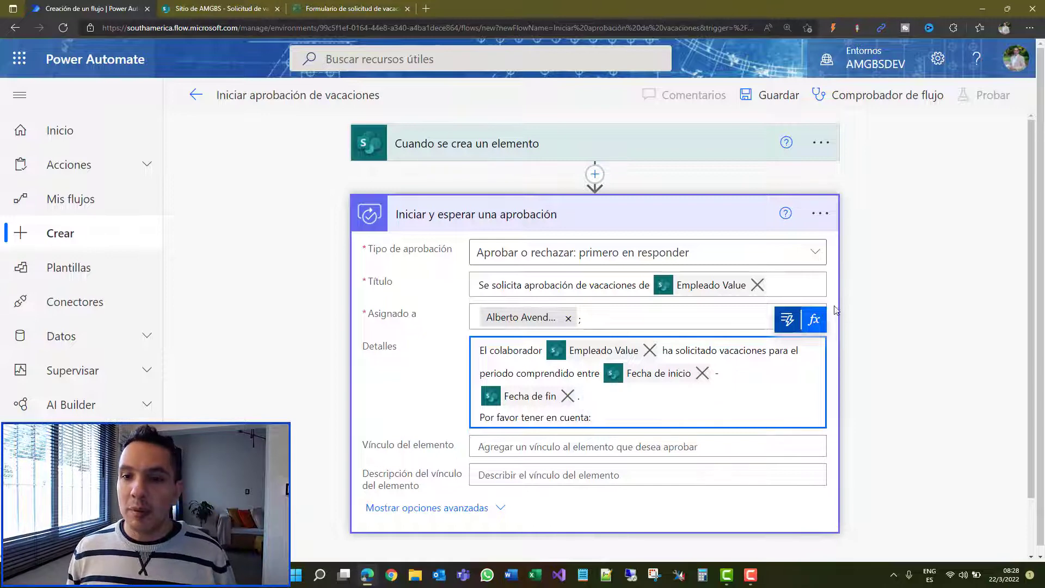
click(787, 320)
scroll(732, 310, down, 2)
scroll(731, 310, down, 2)
click(729, 354)
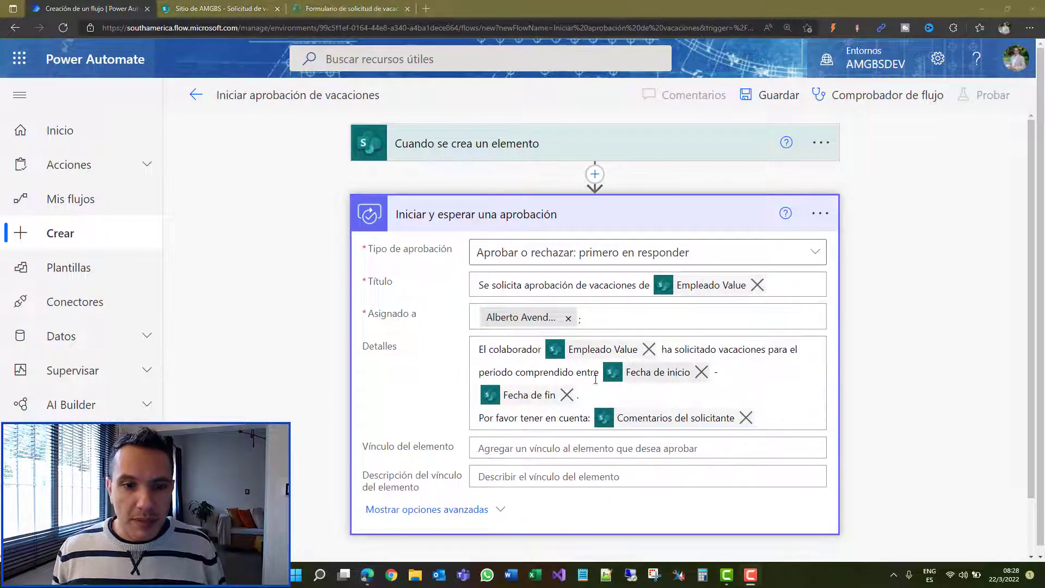
scroll(596, 380, down, 1)
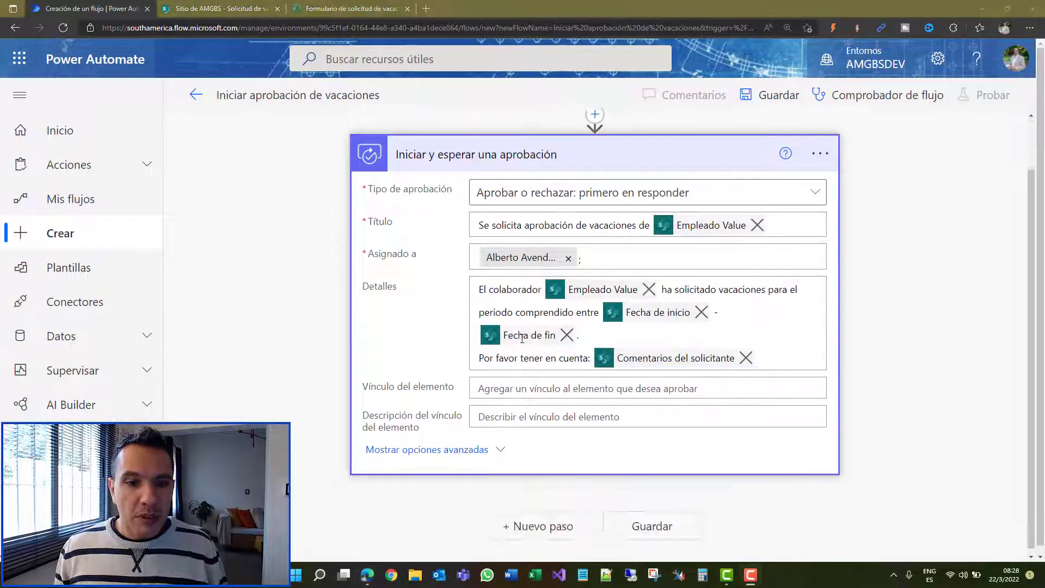
Step: Expand the approval's advanced options and close the Solicitante field's dynamic content panel
click(430, 445)
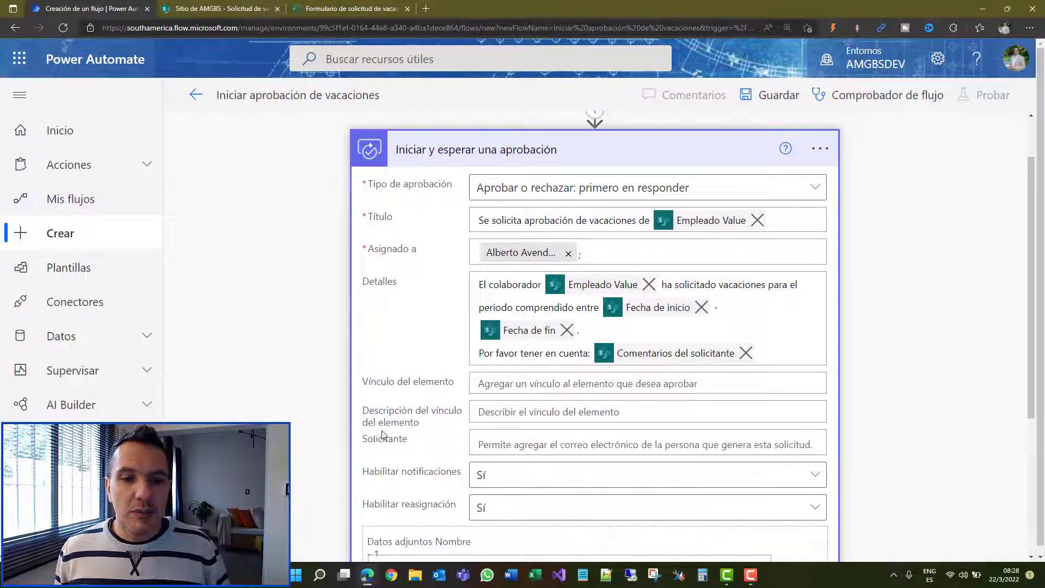
scroll(397, 411, down, 1)
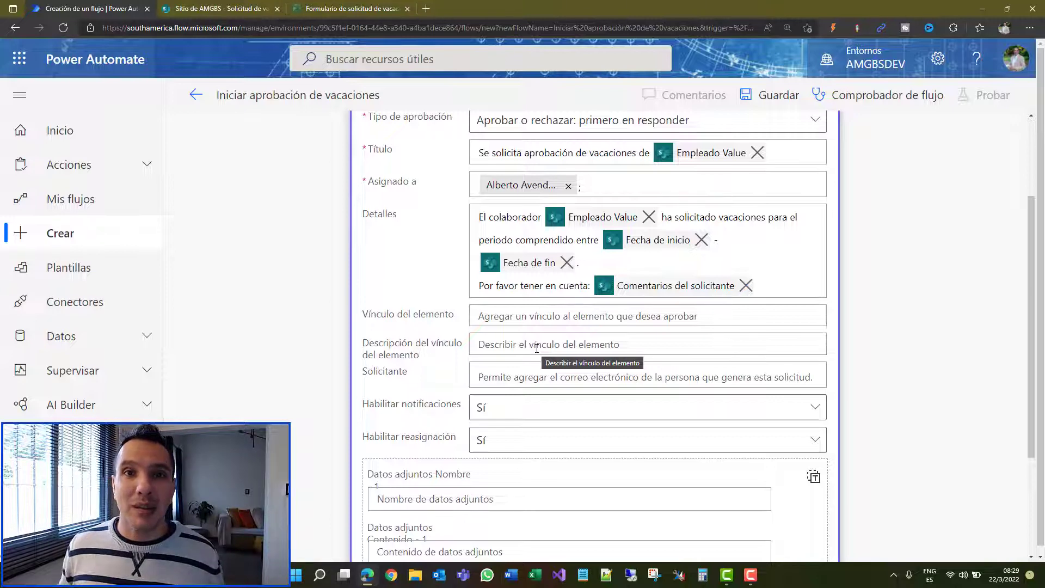
scroll(566, 267, down, 1)
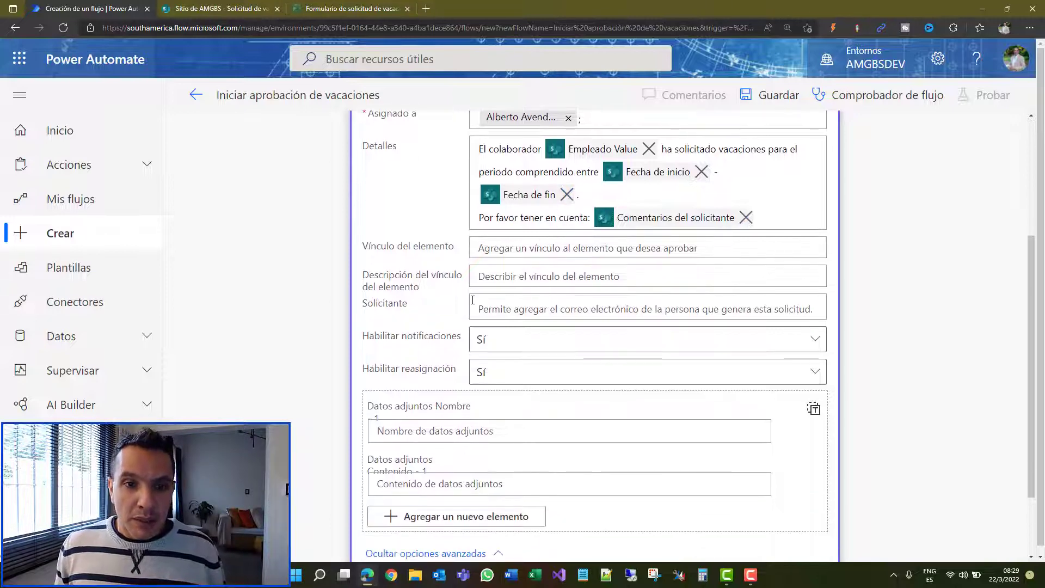
click(527, 307)
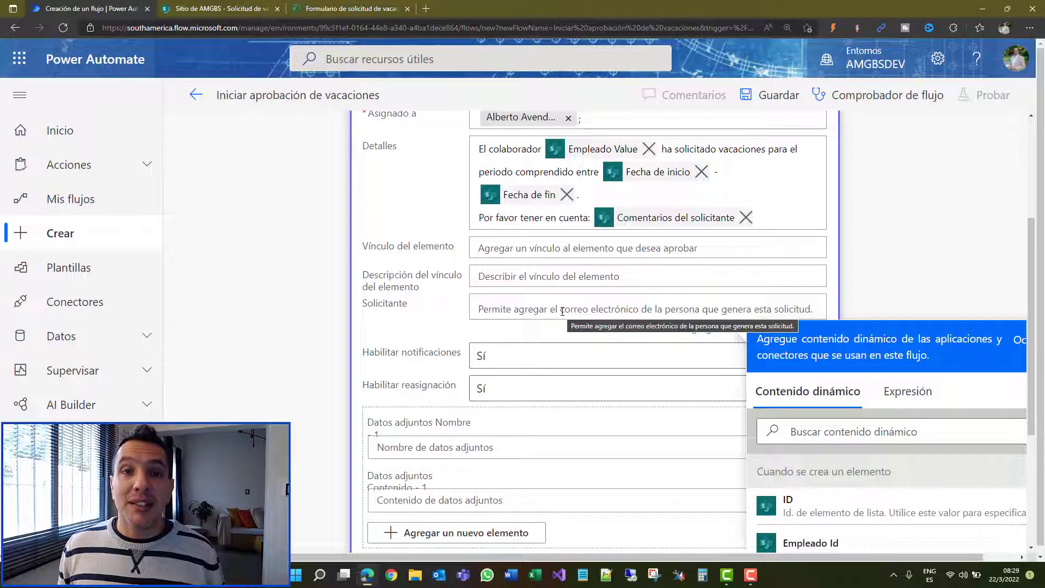
scroll(562, 311, down, 3)
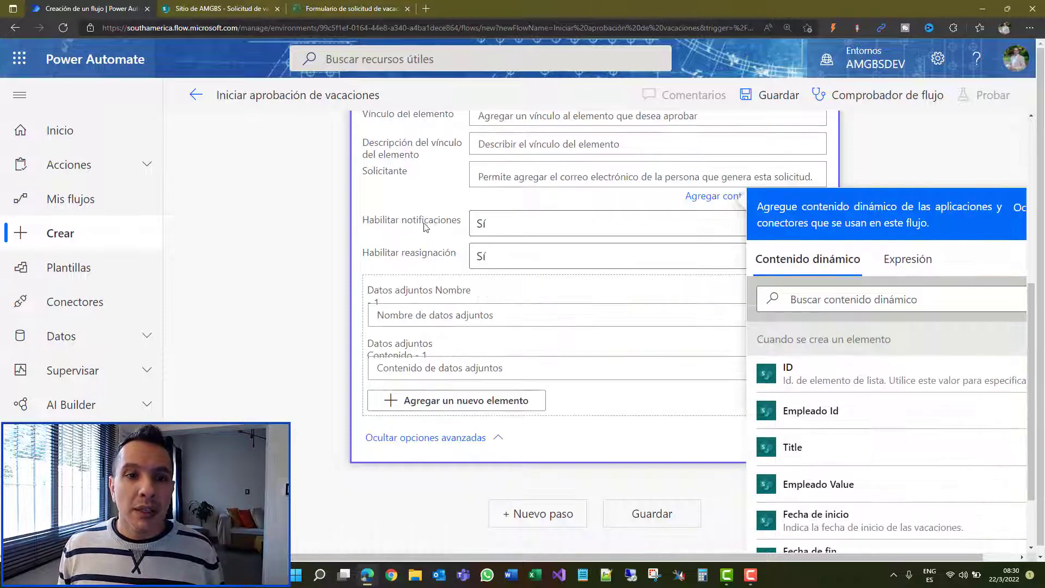
click(407, 224)
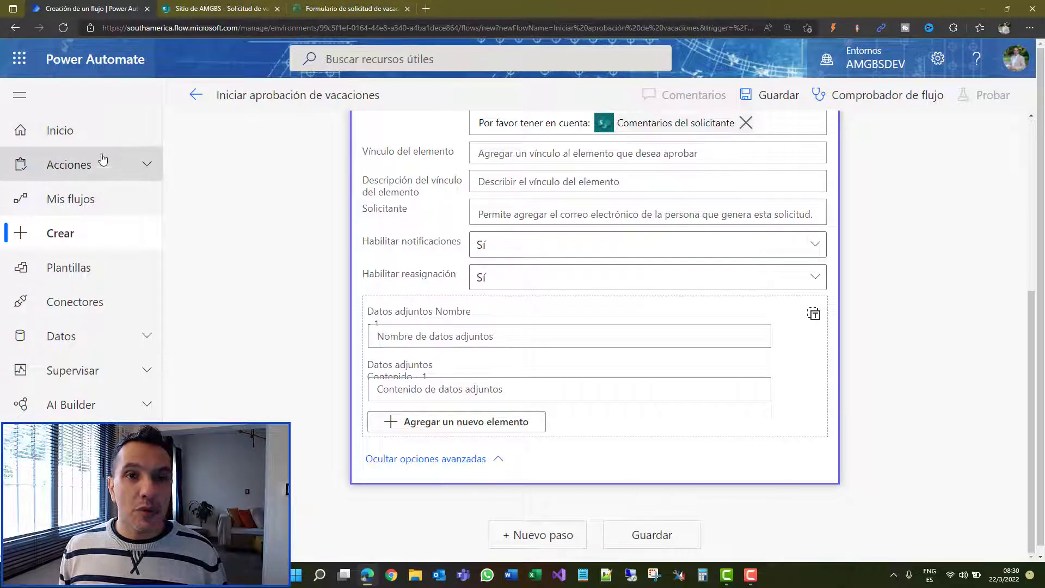
Step: Collapse 'Iniciar y esperar una aprobación' so only it and the SharePoint trigger header show
click(139, 172)
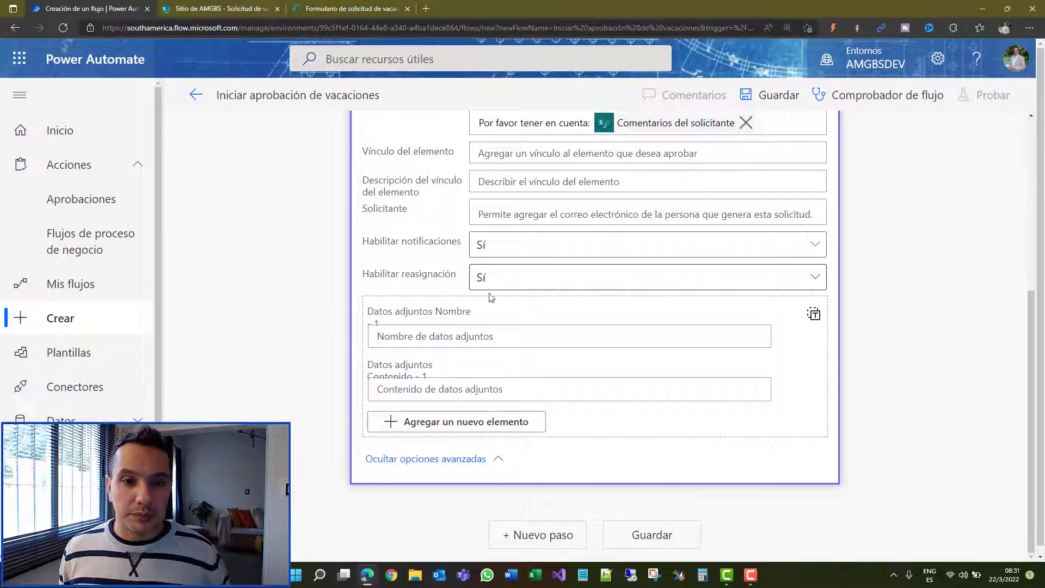
scroll(504, 289, down, 1)
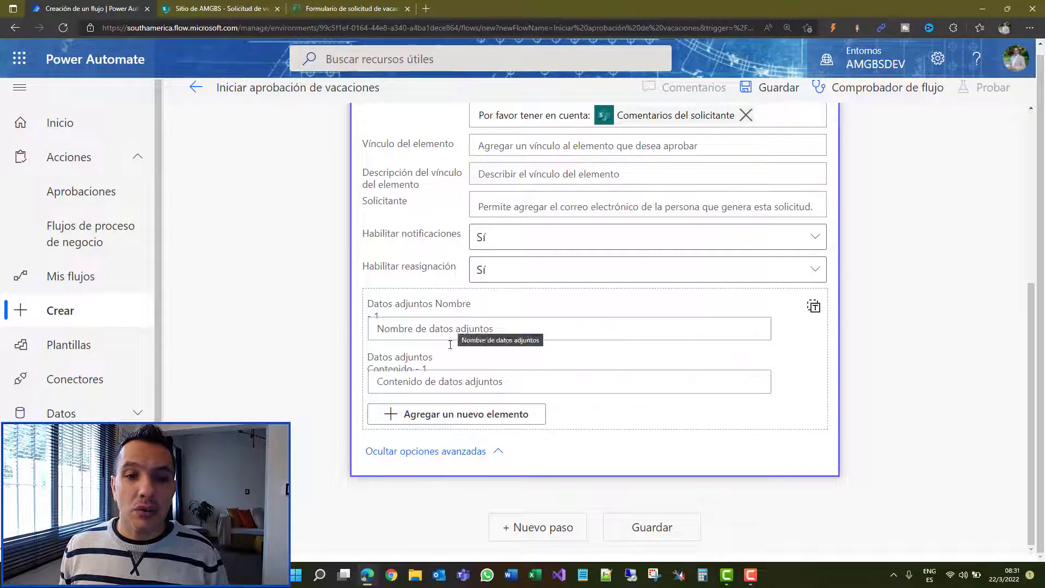
scroll(470, 379, up, 5)
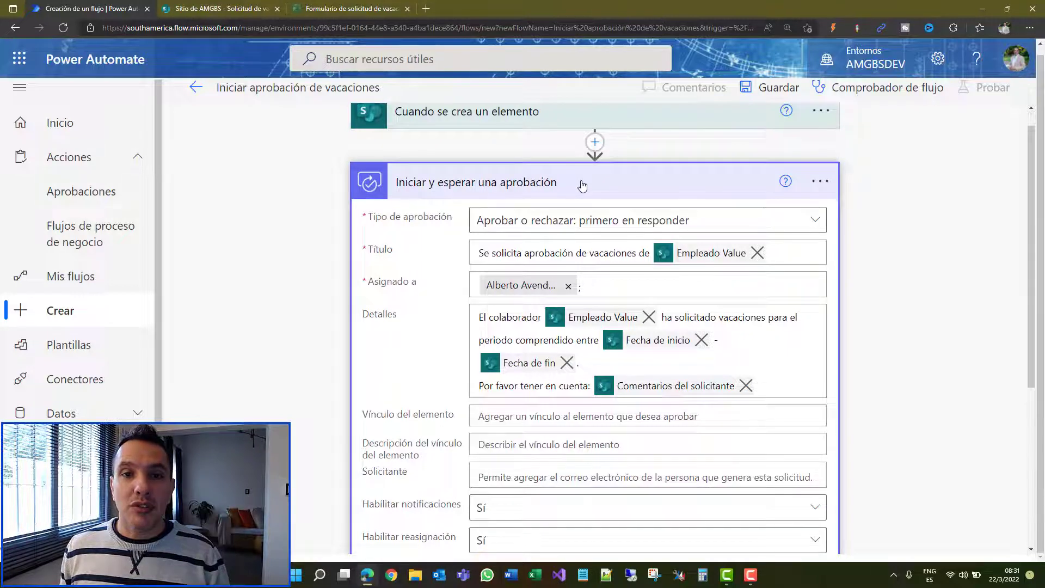
click(582, 186)
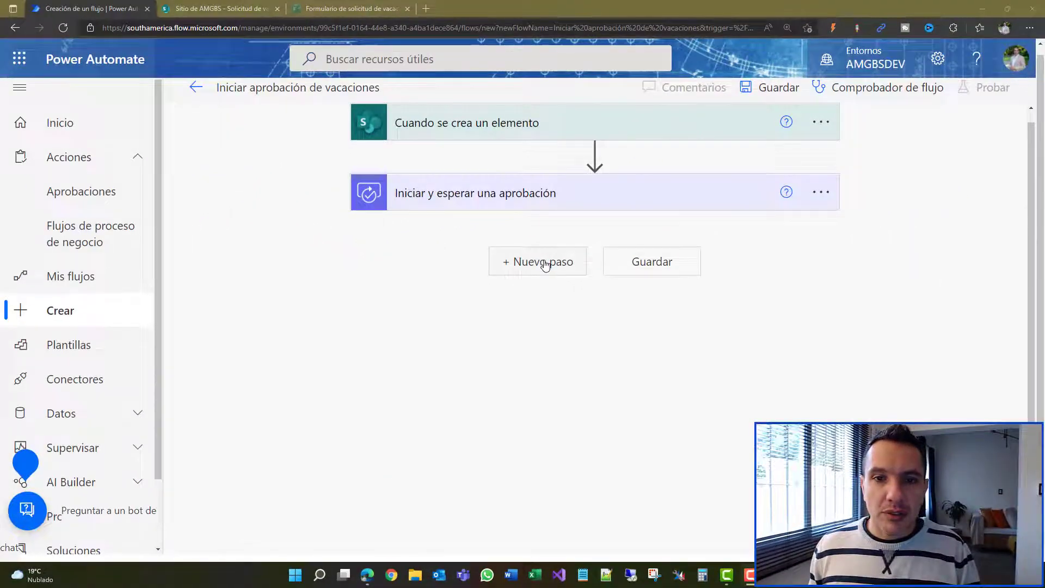
Step: Add a Condición step after the approval, then expand and re-collapse the approval card
click(544, 262)
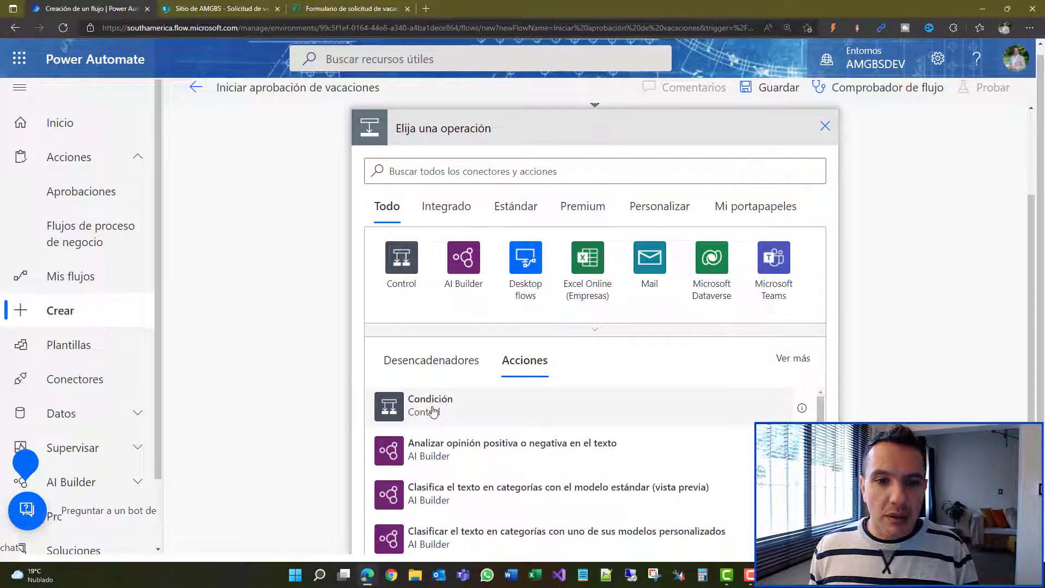
click(432, 409)
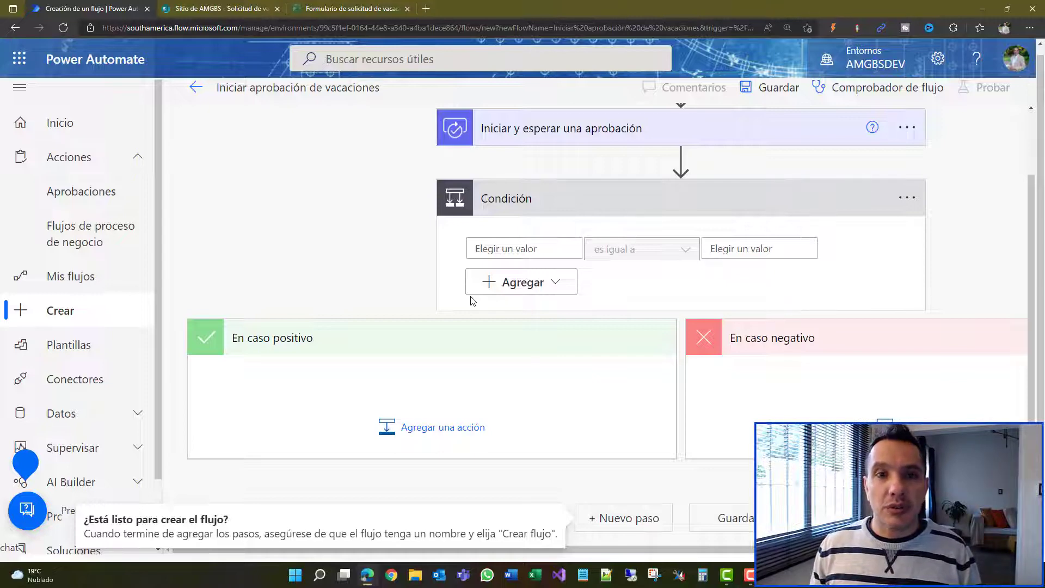
click(583, 131)
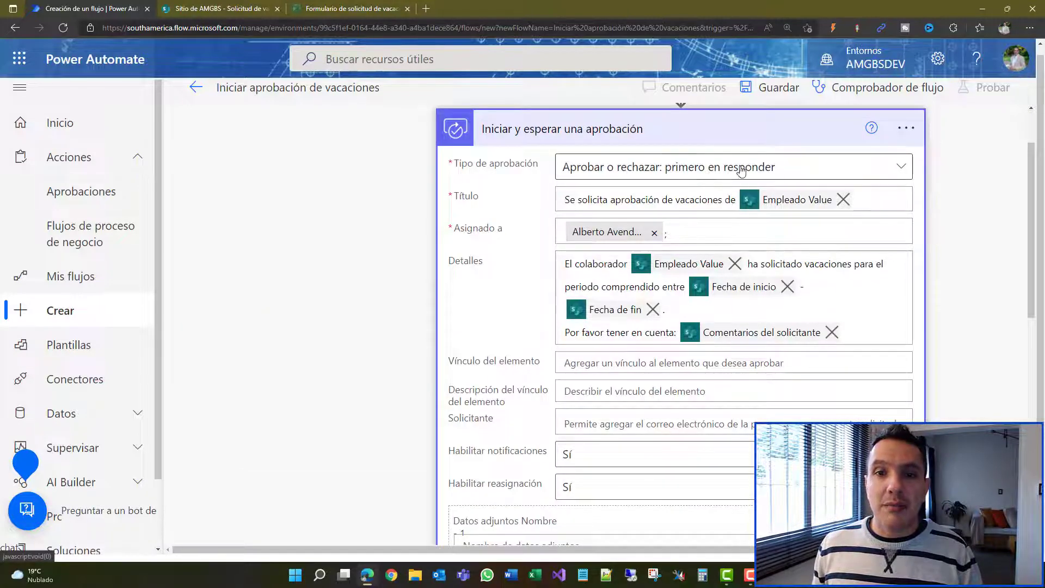
click(681, 136)
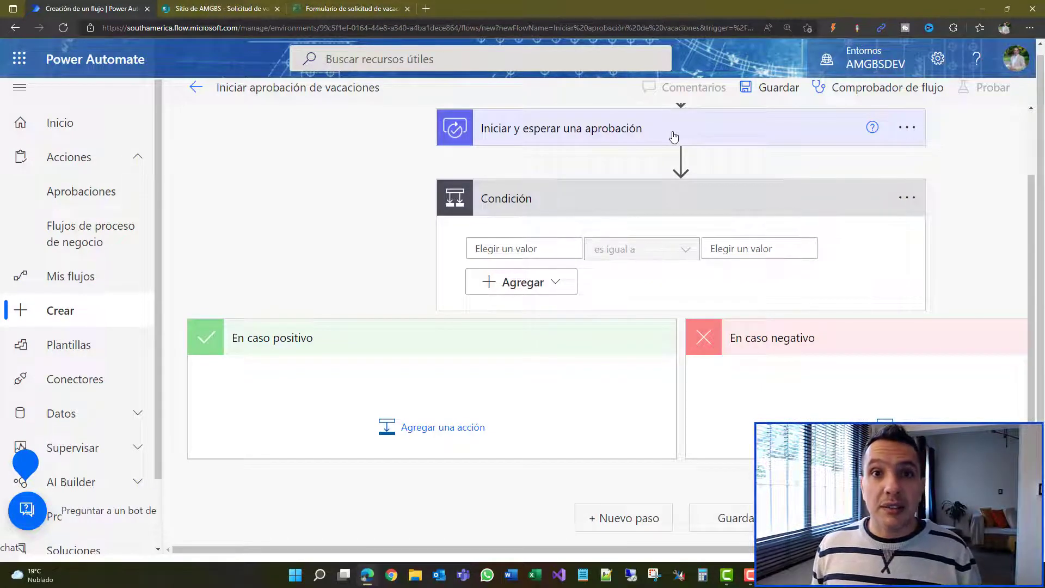
Step: Set the condition to Resumen de las respuestas contiene 'Approve'
click(539, 248)
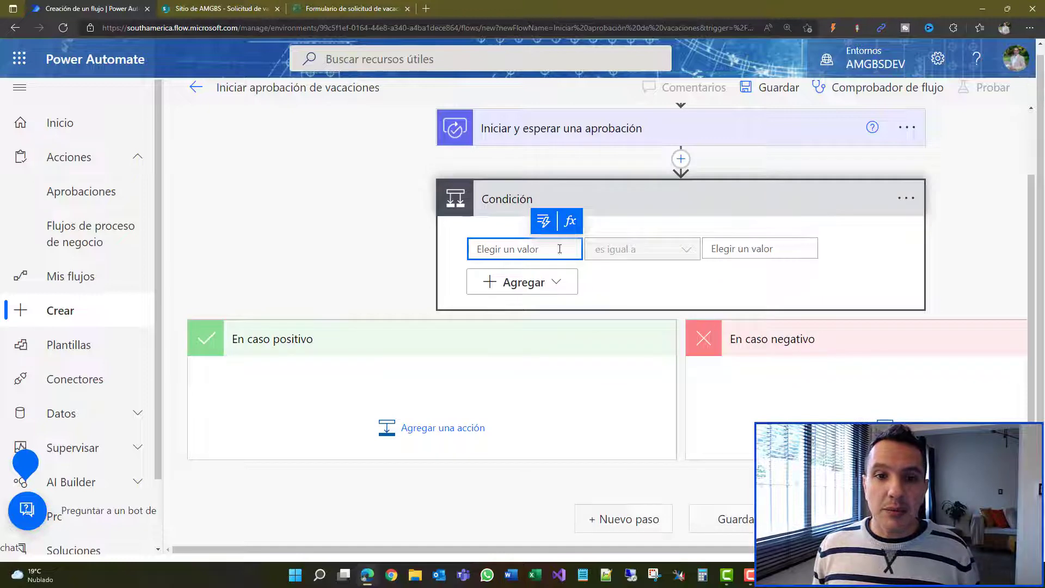
click(543, 221)
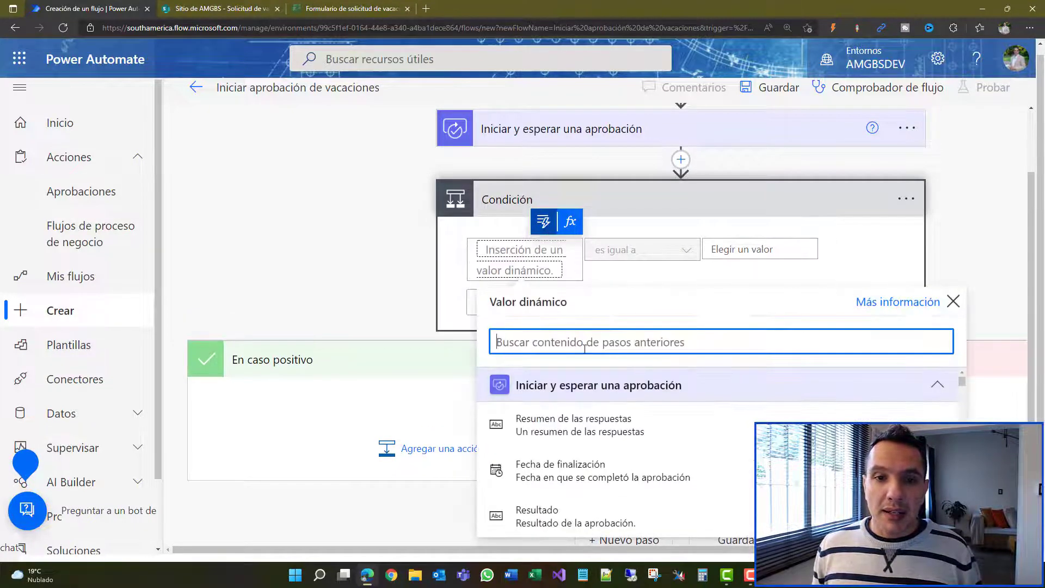
click(590, 434)
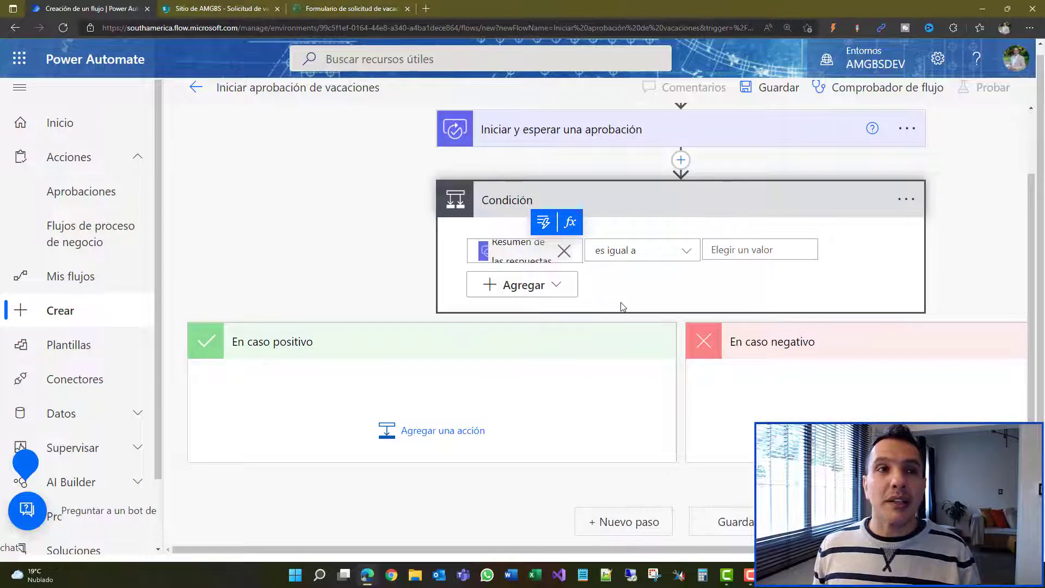
click(679, 259)
click(718, 218)
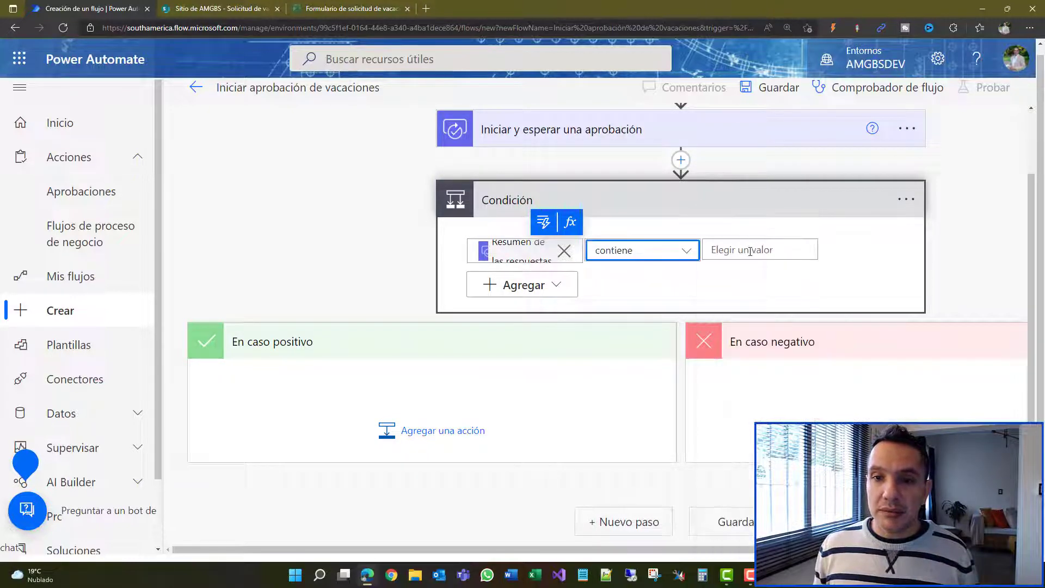
click(751, 251)
text(Approve)
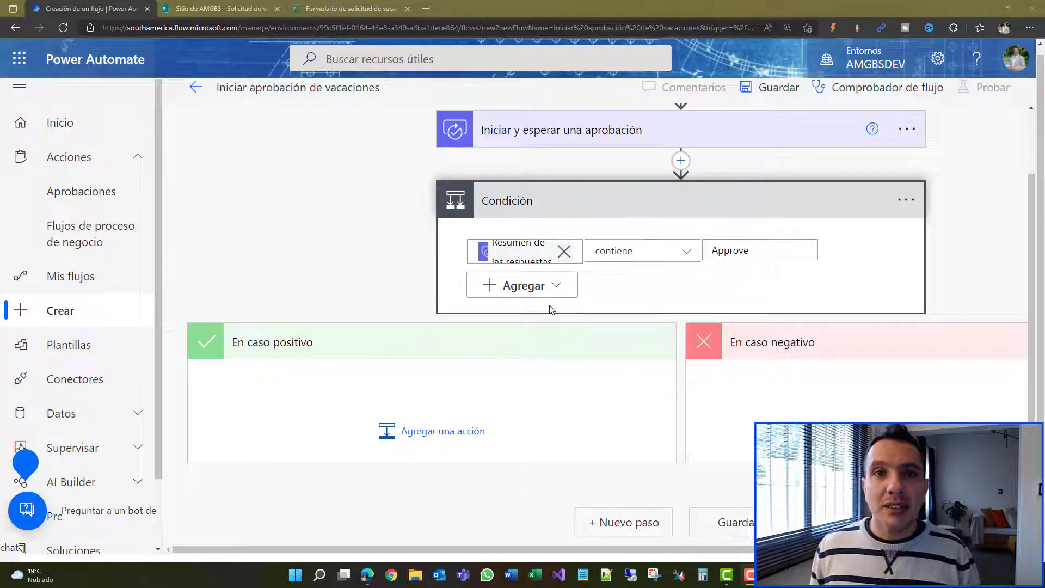
click(435, 439)
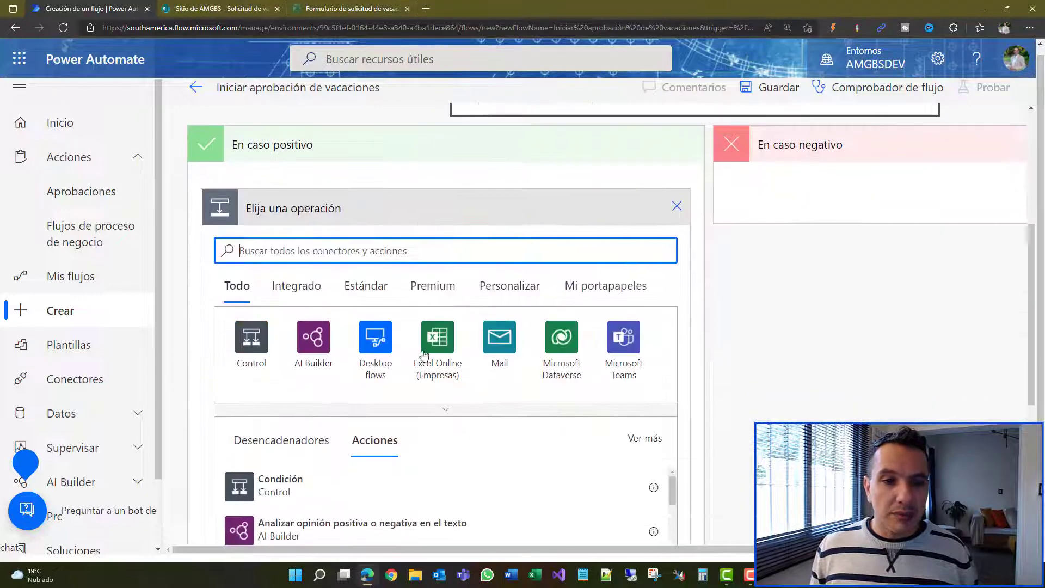
Step: Add the SharePoint Actualizar elemento action to the En caso positivo branch
text(sha)
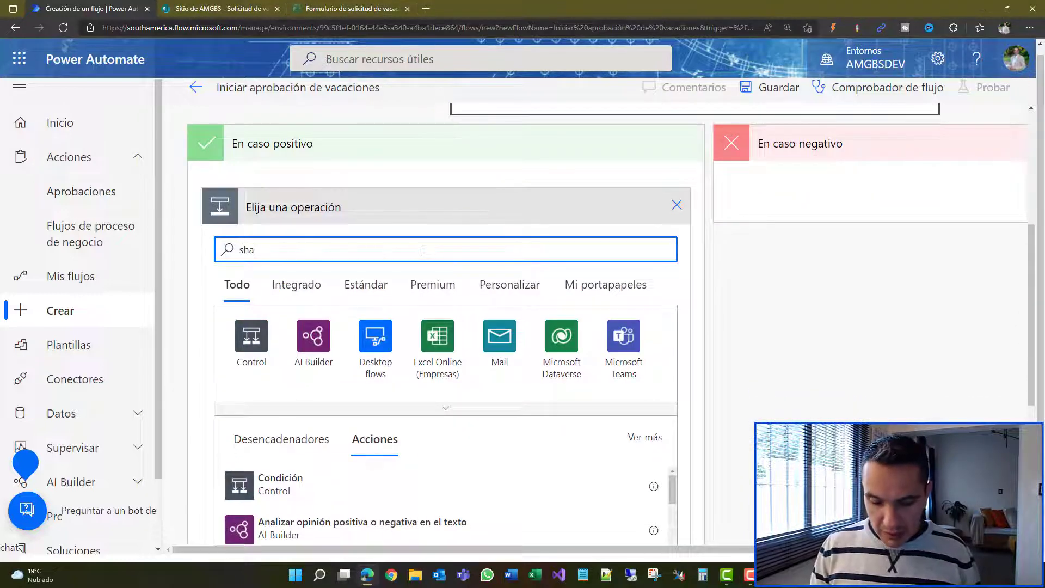
click(267, 336)
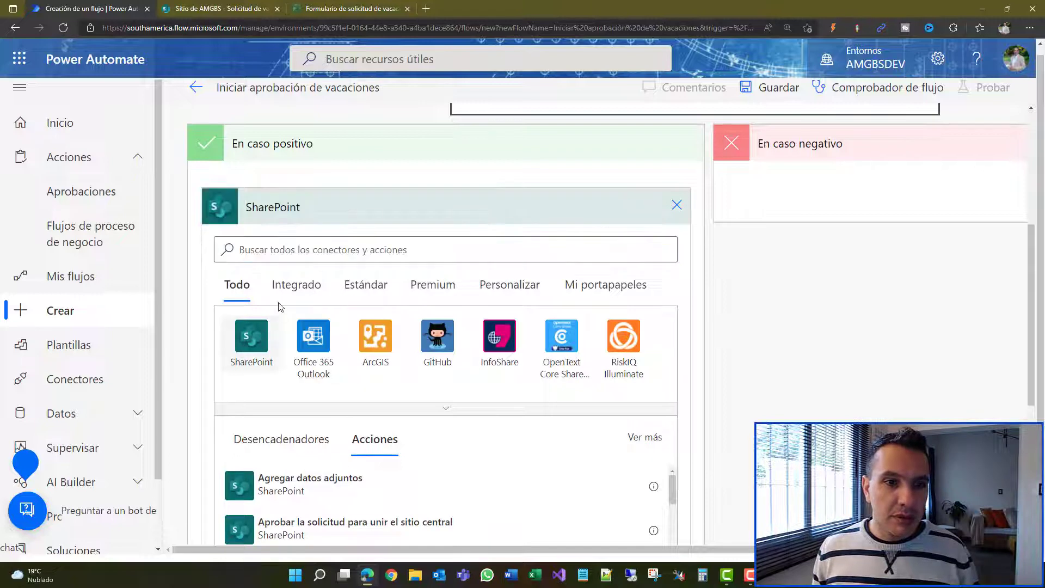
text(actua)
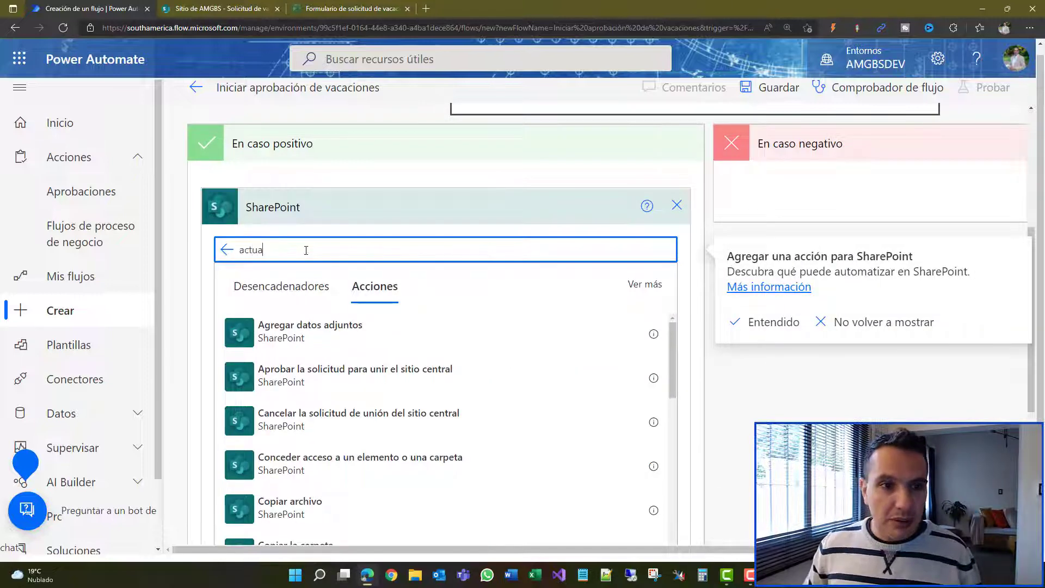
click(346, 377)
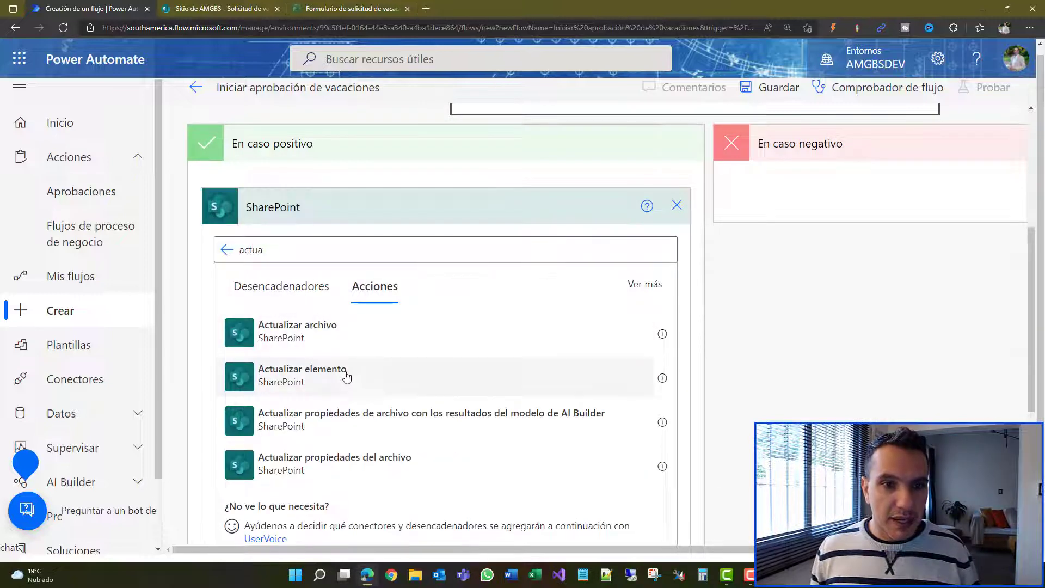
click(667, 244)
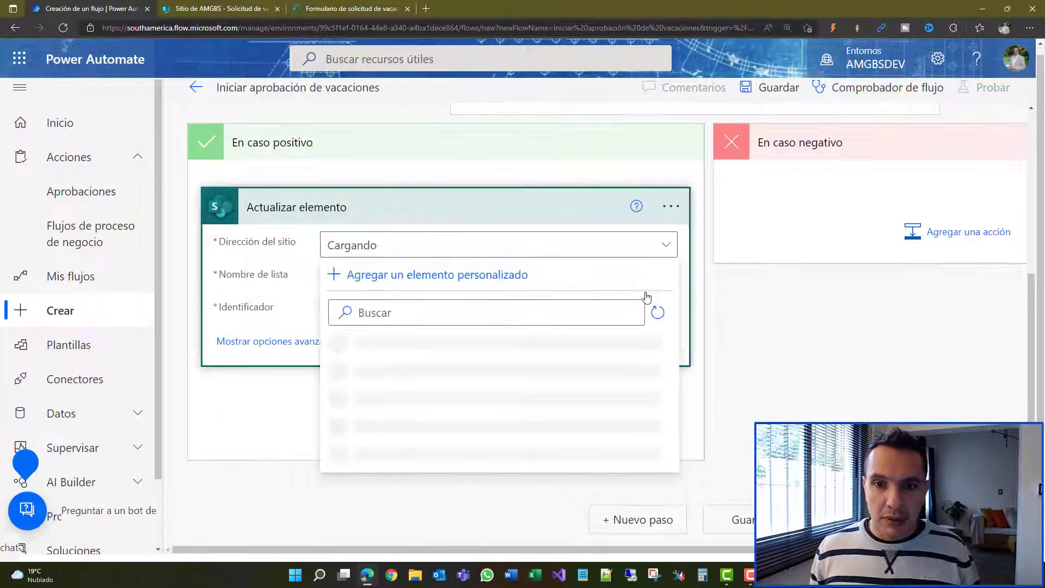
Step: Point Actualizar elemento at Sitio de AMGBS and the Solicitud de vacaciones list
scroll(596, 369, down, 4)
click(499, 480)
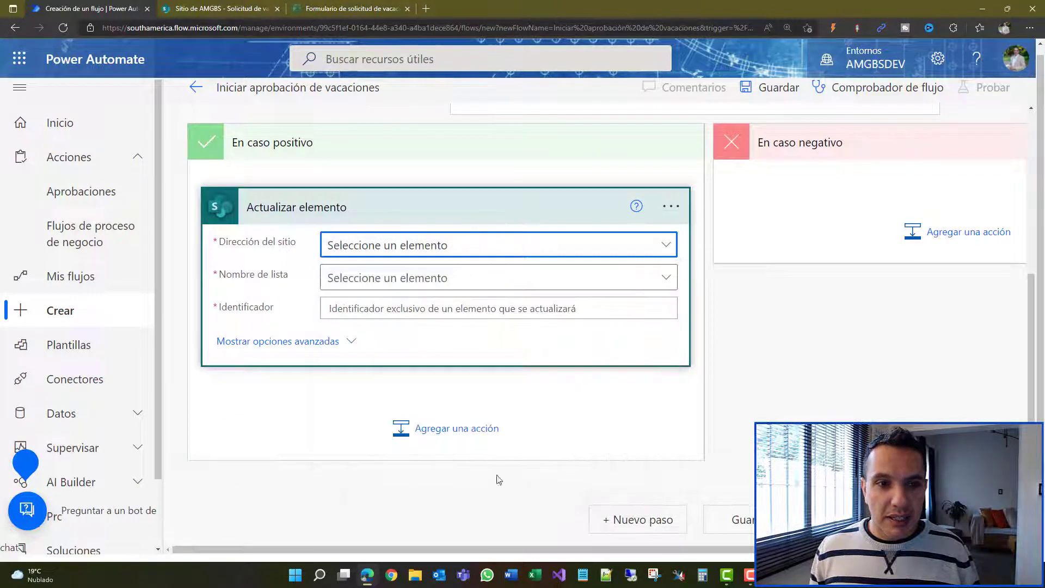
click(662, 276)
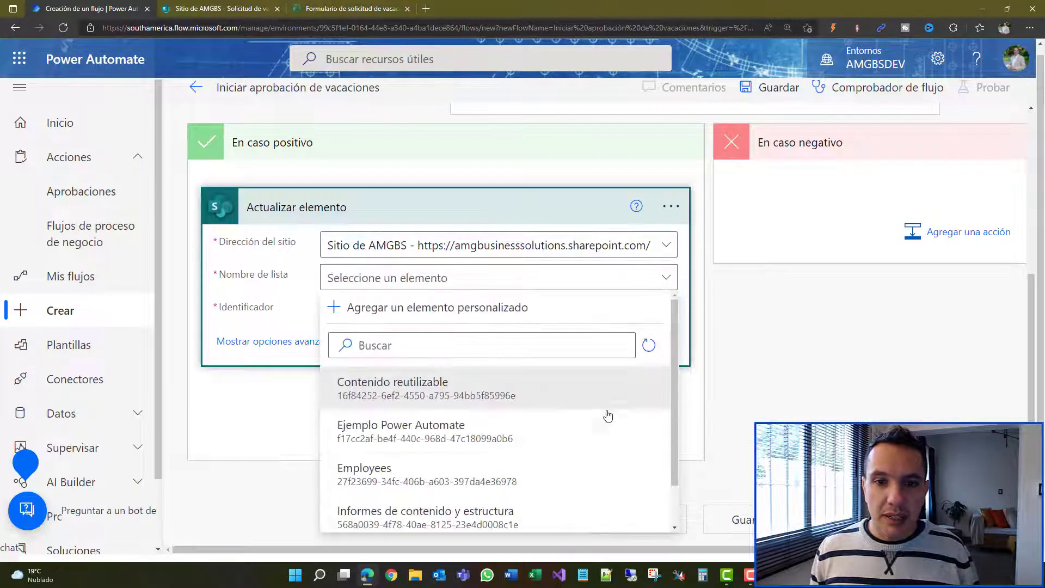
scroll(609, 415, down, 2)
click(425, 499)
click(460, 306)
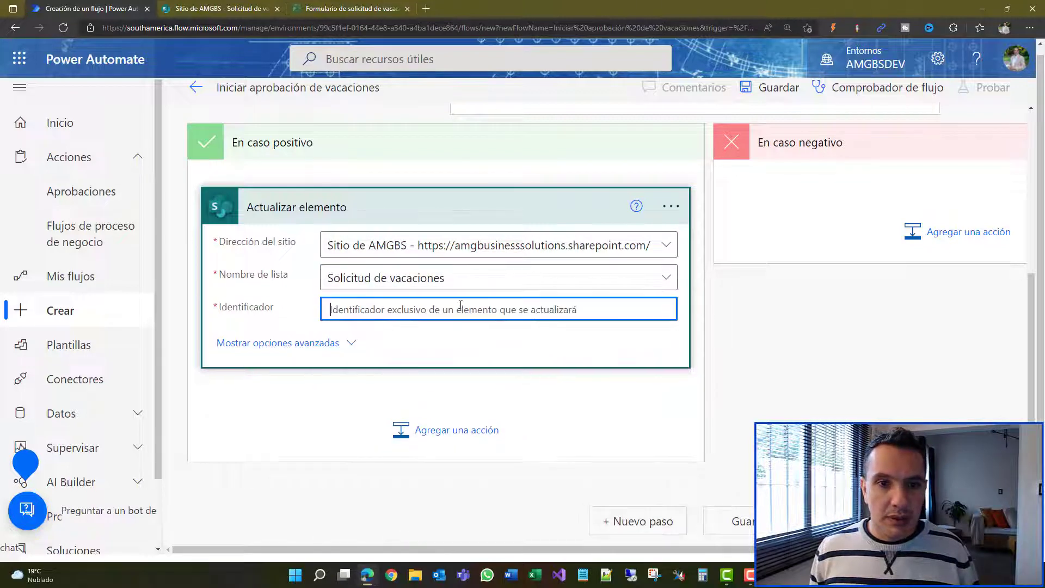
Step: Set Identificador to the dynamic ID and choose Aprobado as the Estado value
click(637, 282)
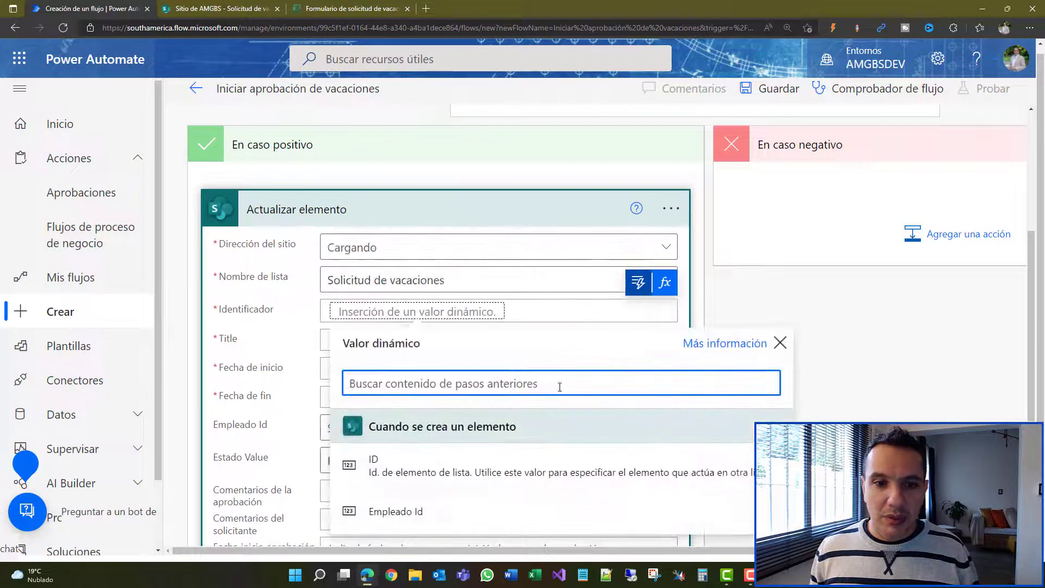
click(489, 472)
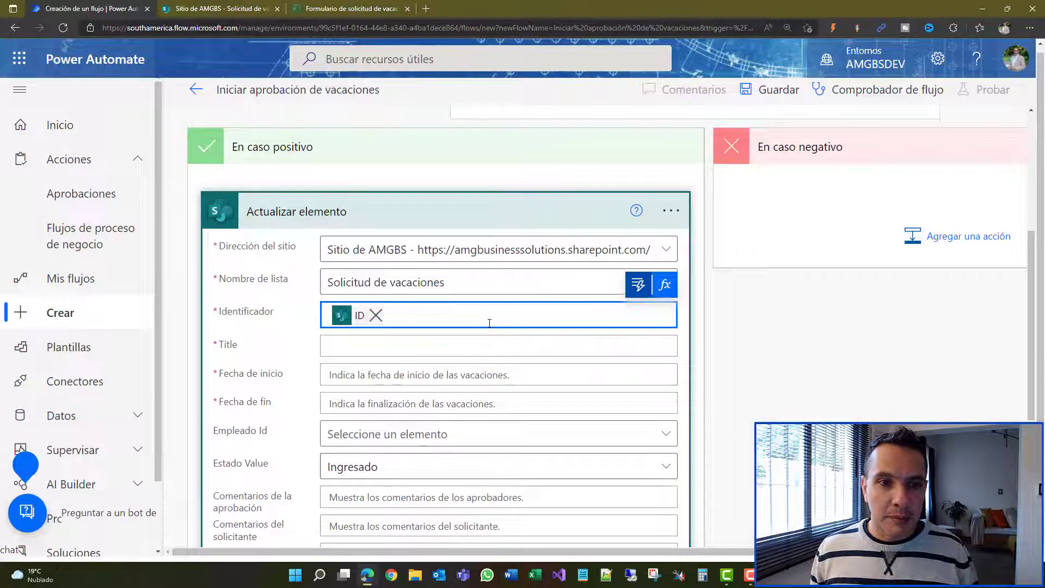
scroll(489, 324, down, 1)
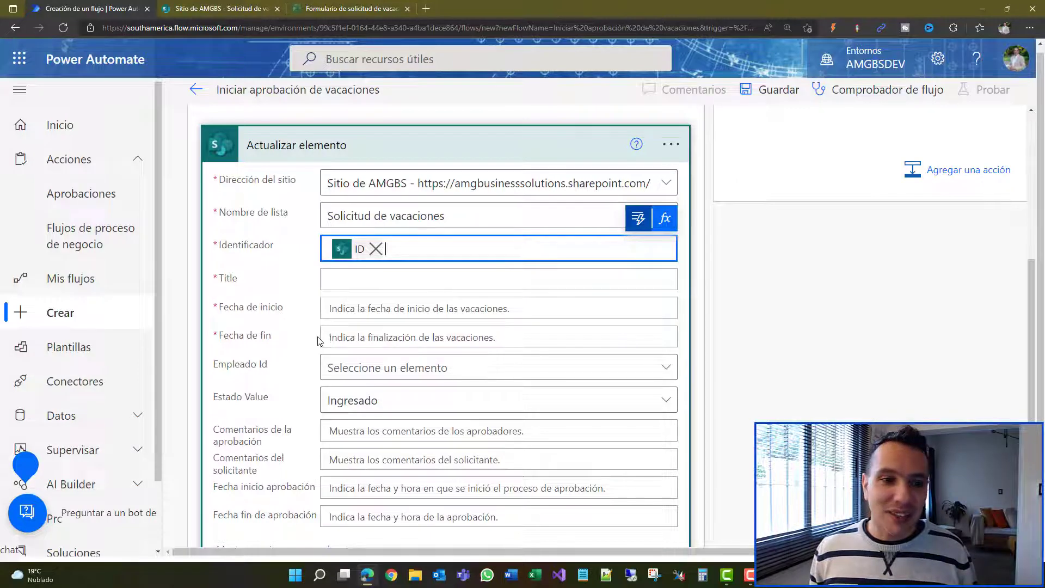
click(435, 406)
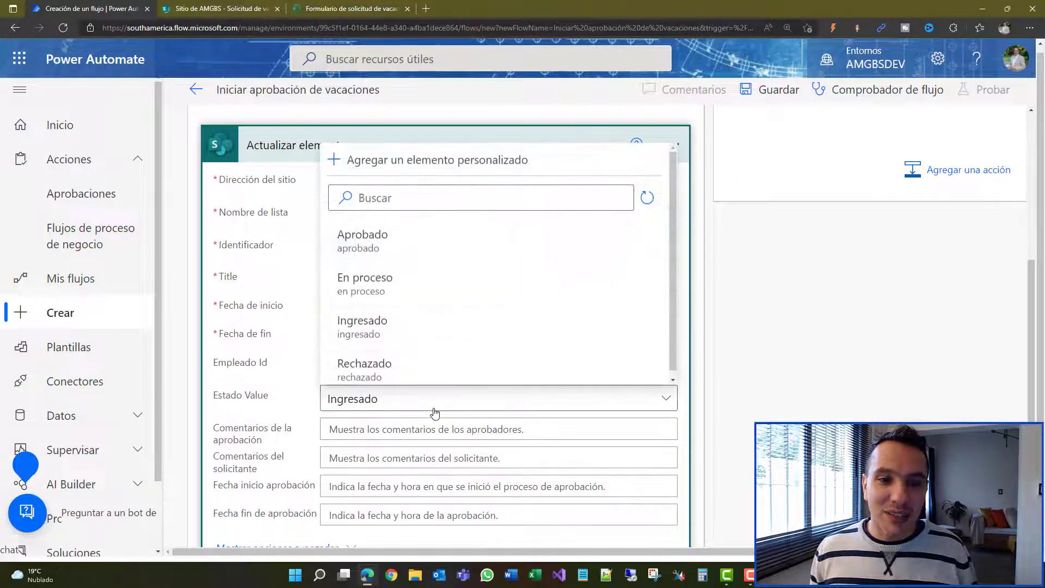
click(415, 241)
Step: Fill Title with the dynamic Title and Fecha de inicio with the trigger's Fecha de inicio
click(389, 272)
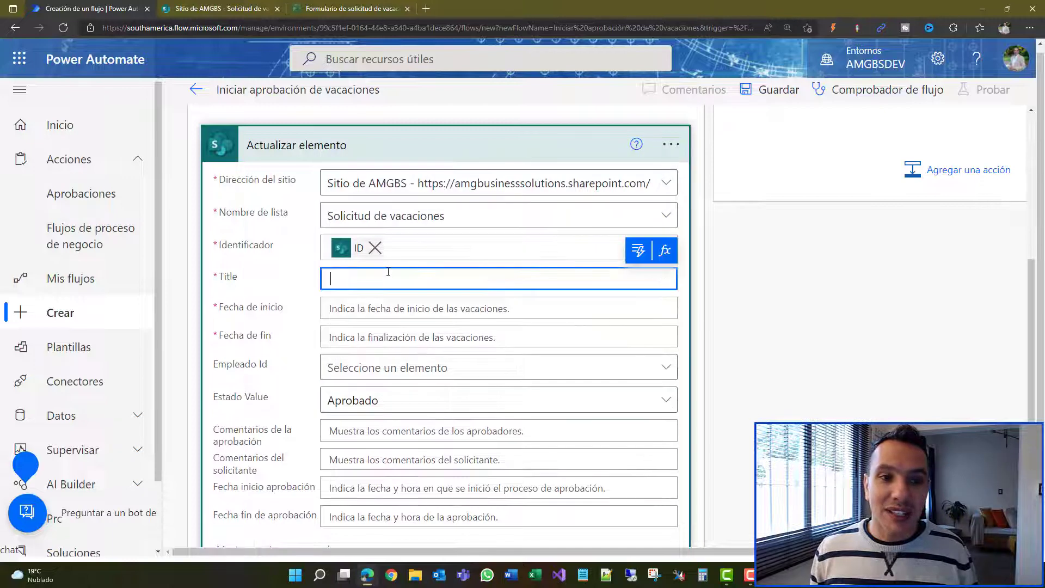
click(636, 254)
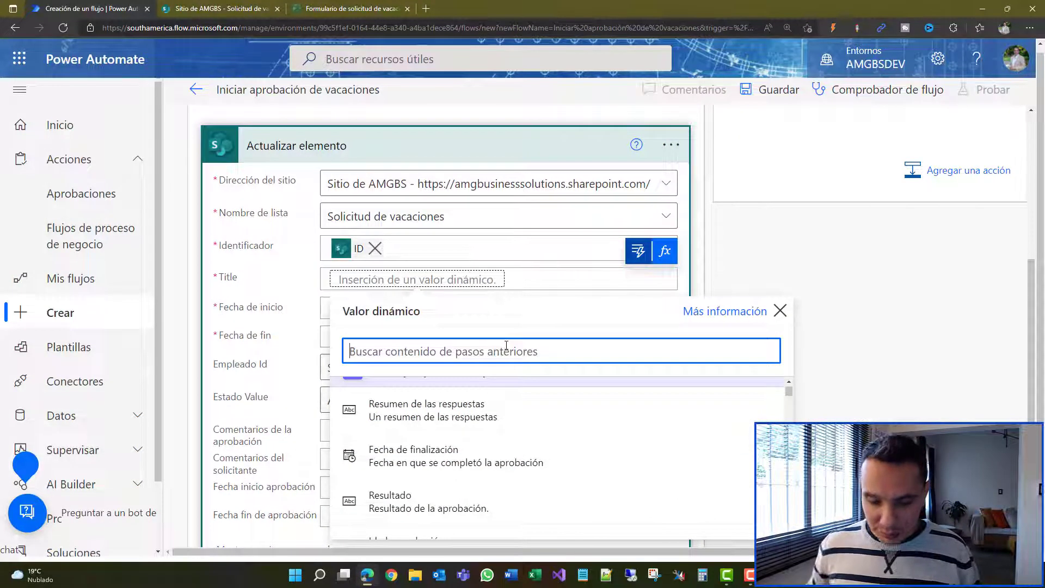
text(titl)
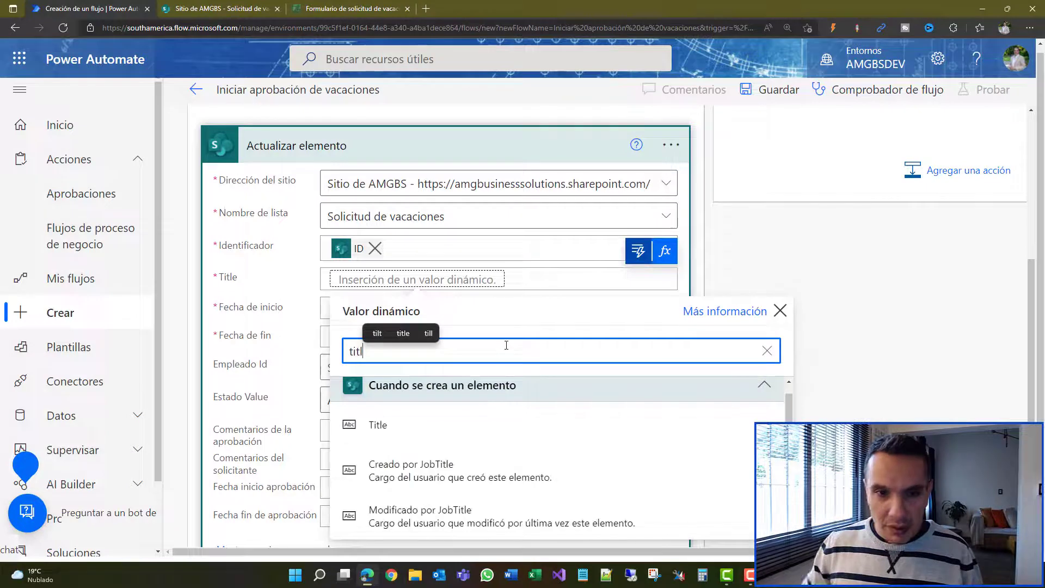
click(451, 434)
click(468, 314)
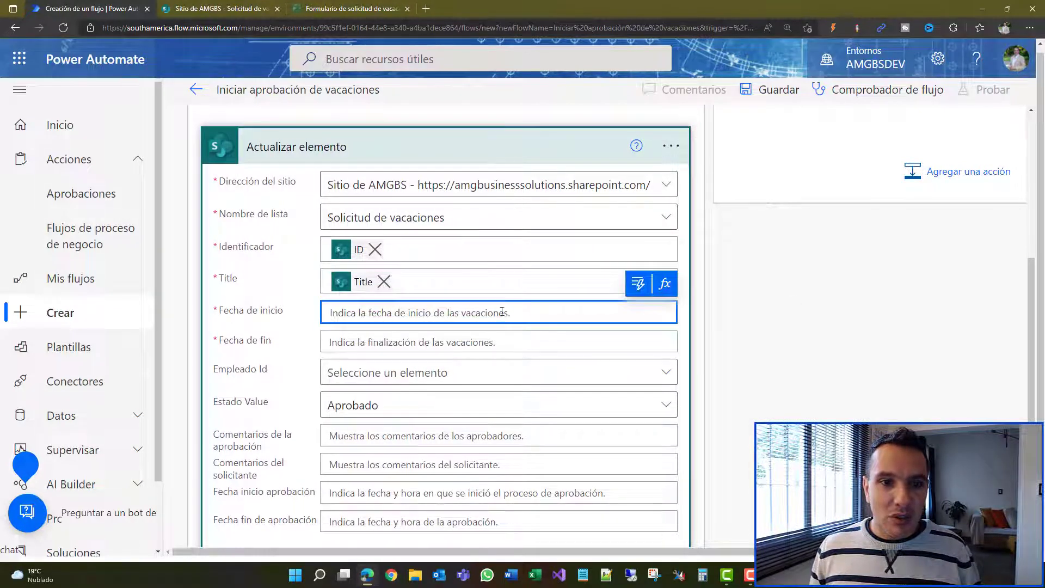
click(639, 289)
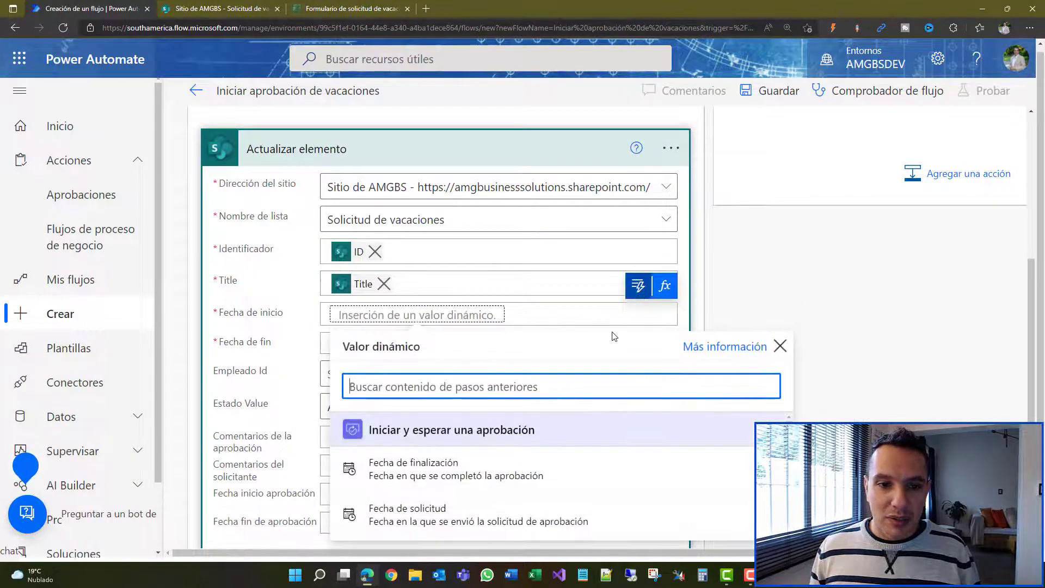
text(fecha)
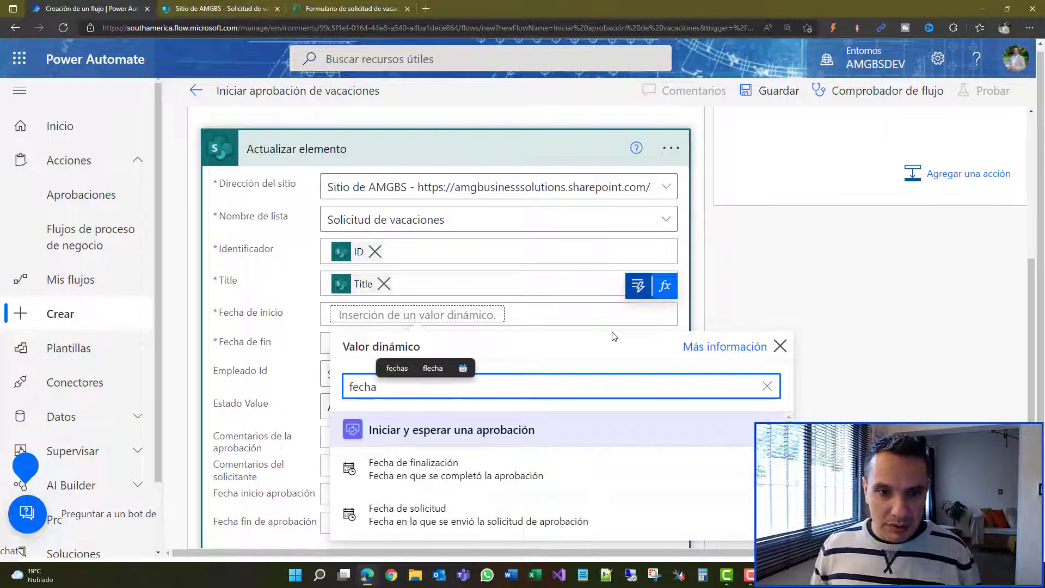
scroll(507, 435, down, 6)
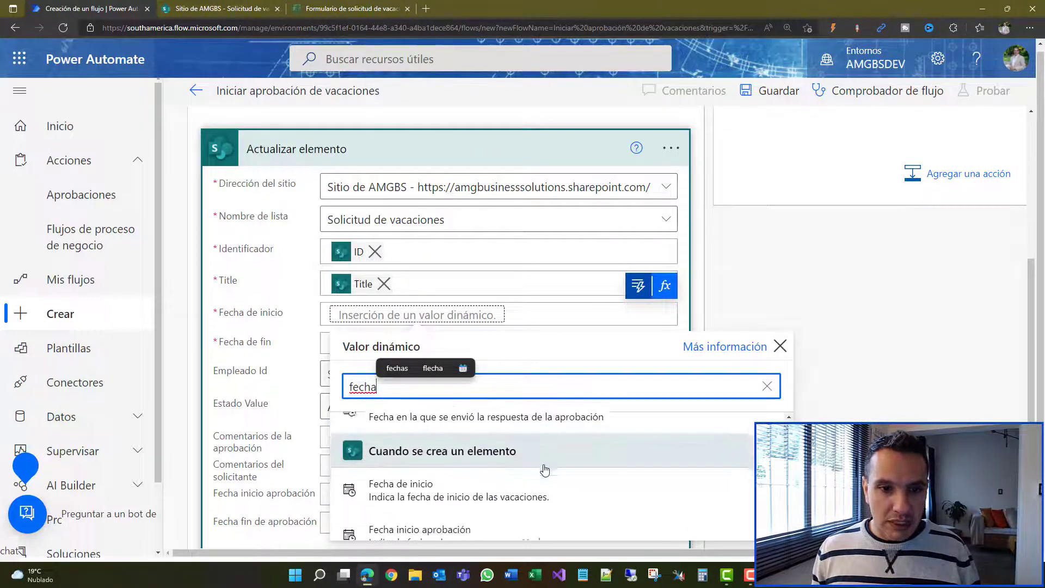
click(509, 442)
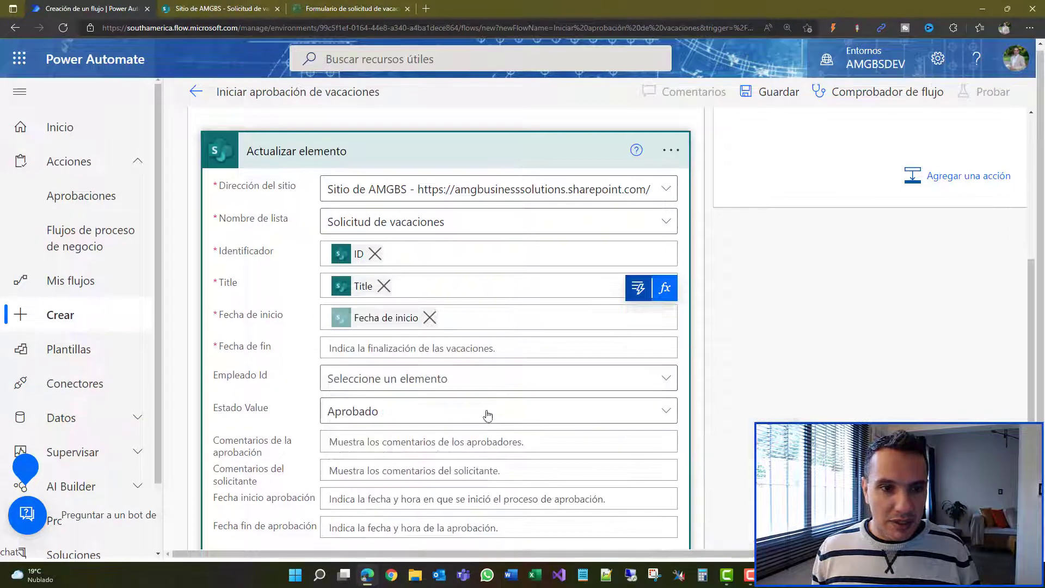
click(433, 354)
Step: Fill Fecha de fin with the item's dynamic Fecha de fin
click(638, 320)
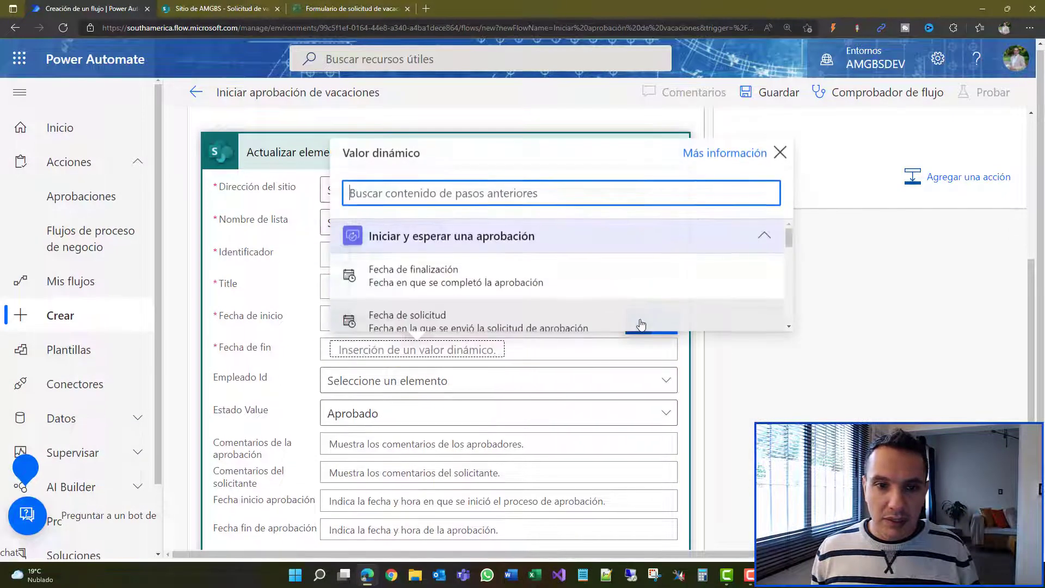
text(fecha)
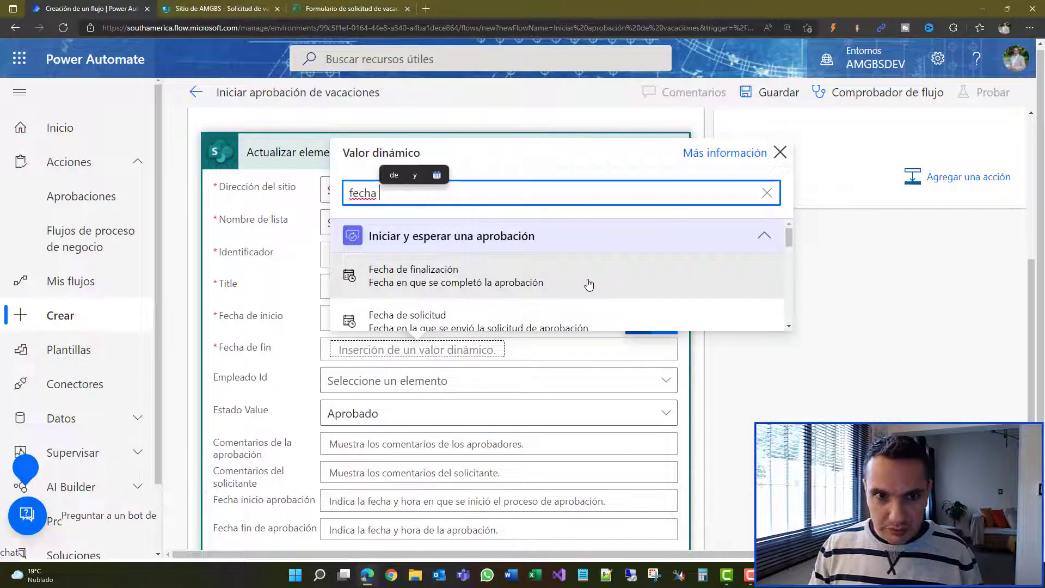
scroll(550, 294, down, 5)
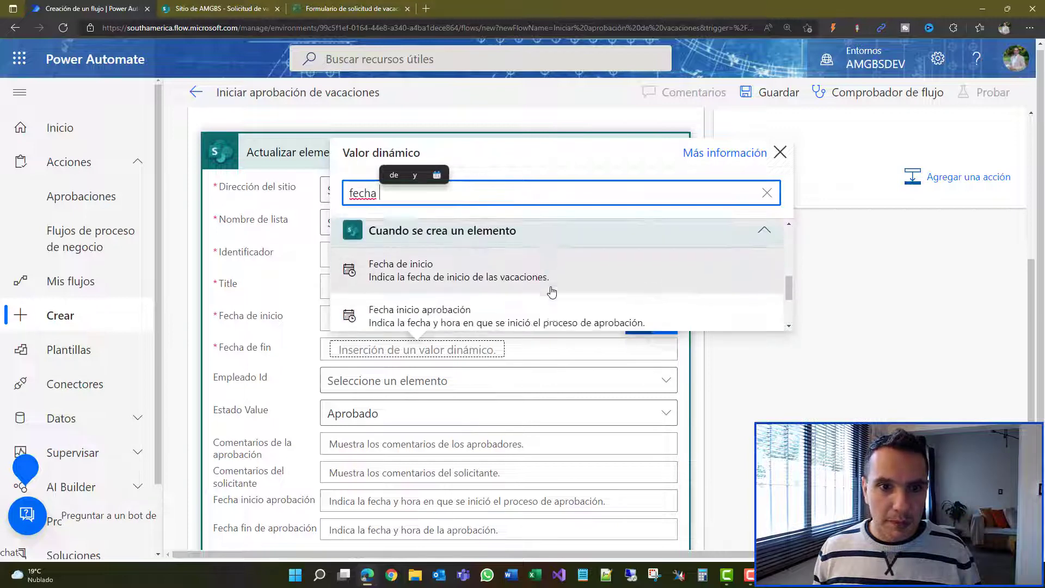
scroll(524, 293, down, 6)
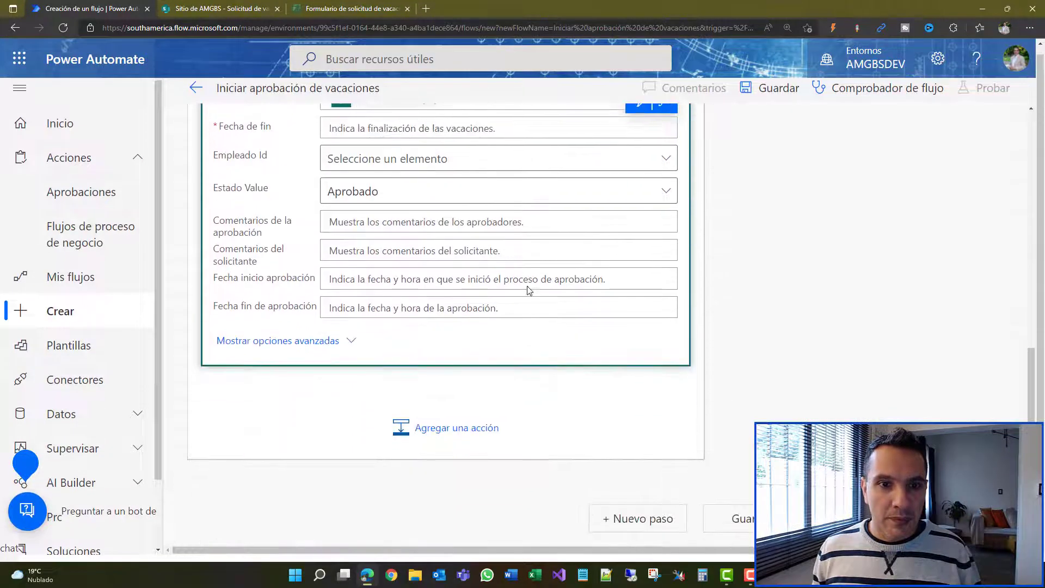
scroll(462, 262, up, 5)
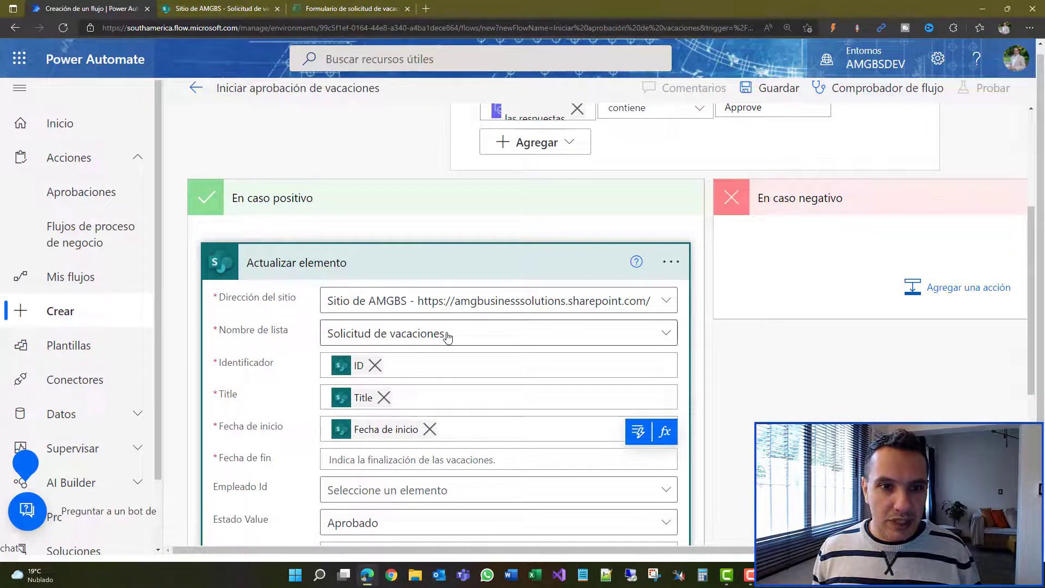
click(436, 459)
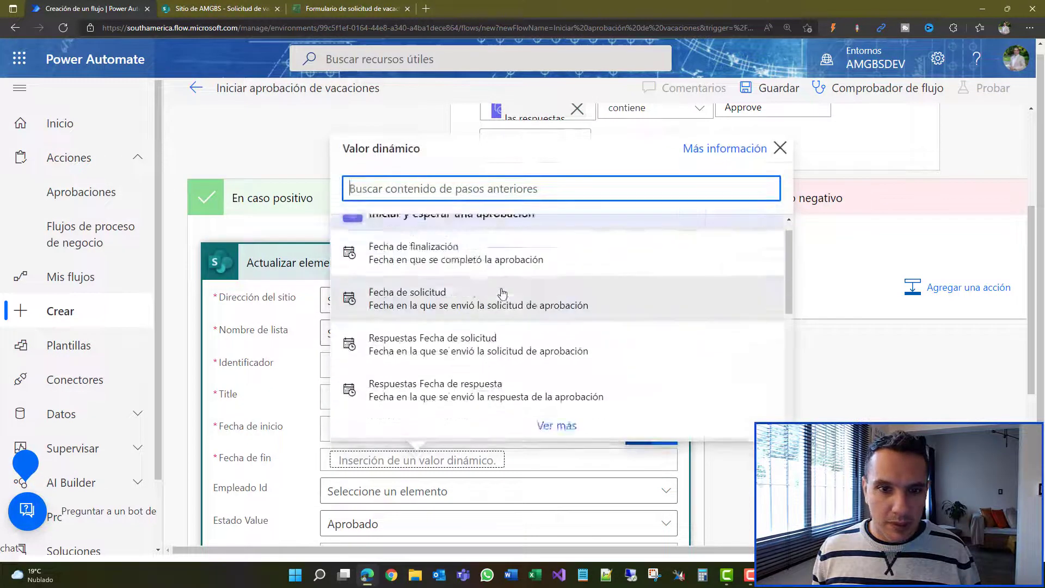
scroll(500, 298, down, 3)
scroll(499, 300, down, 1)
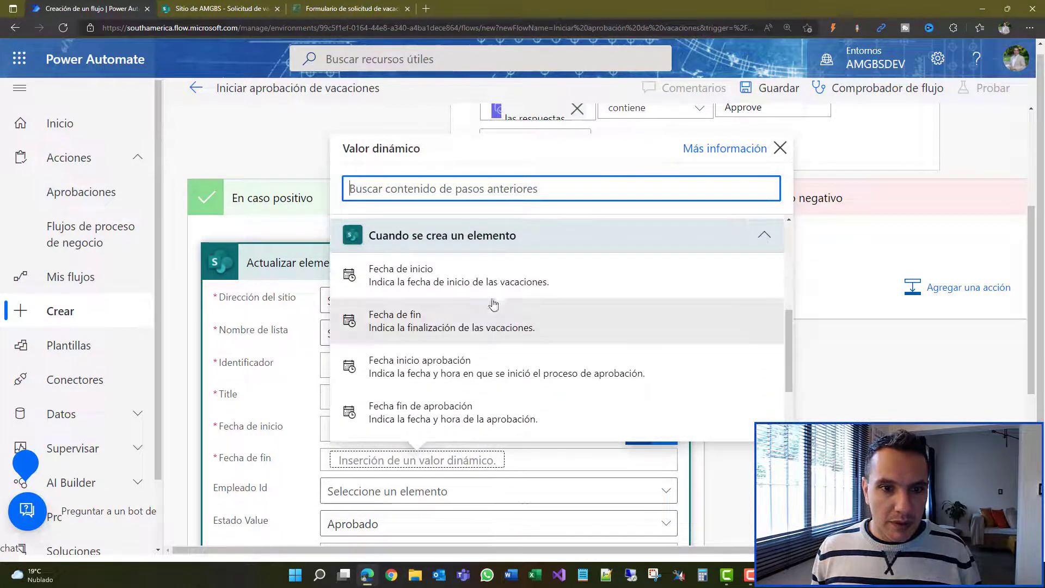
click(477, 326)
scroll(555, 355, down, 4)
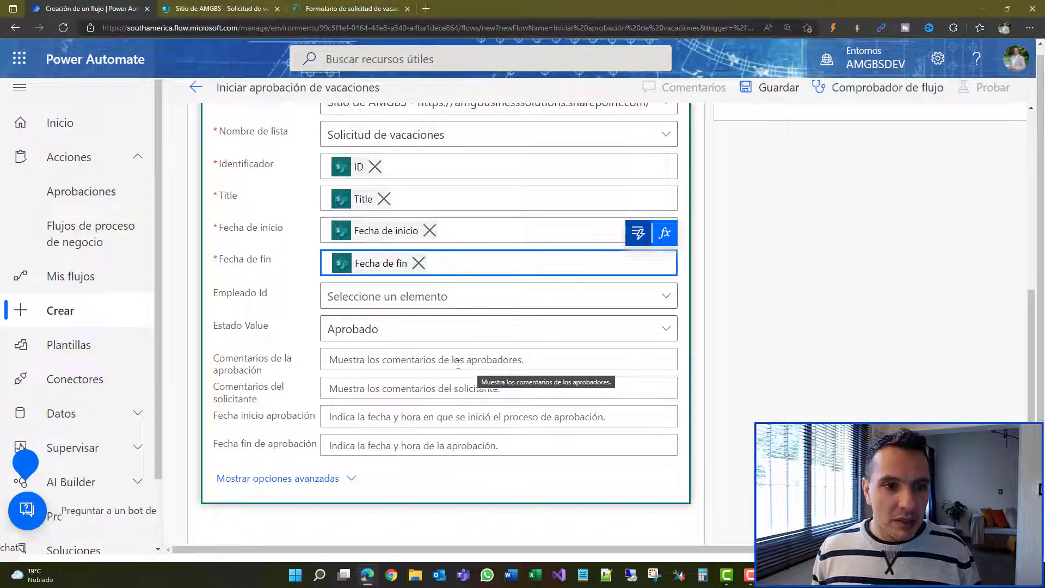
Step: Map Fecha de solicitud to Fecha inicio aprobación and Fecha de finalización to Fecha fin de aprobación
click(381, 419)
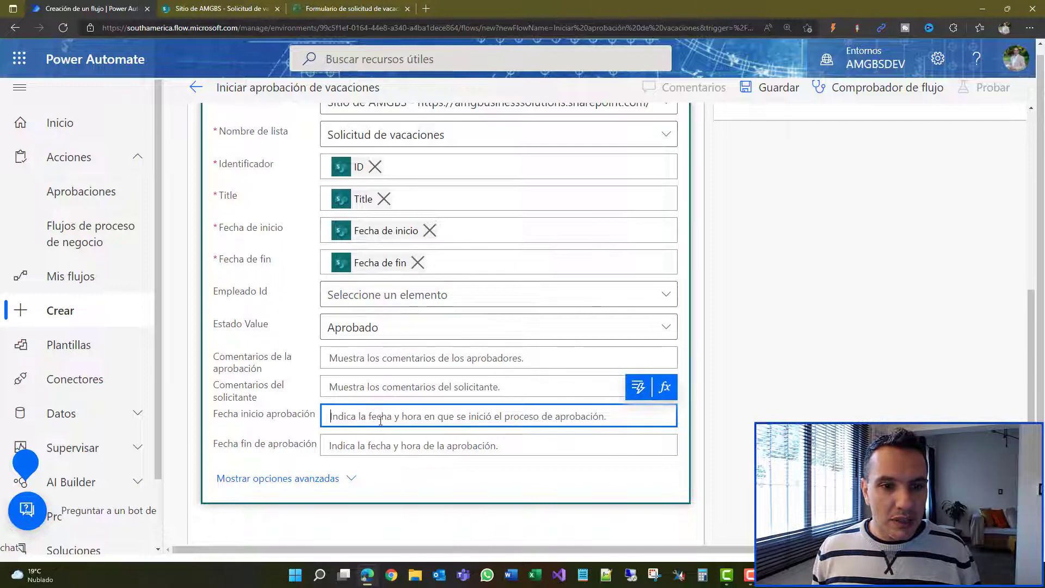
click(639, 387)
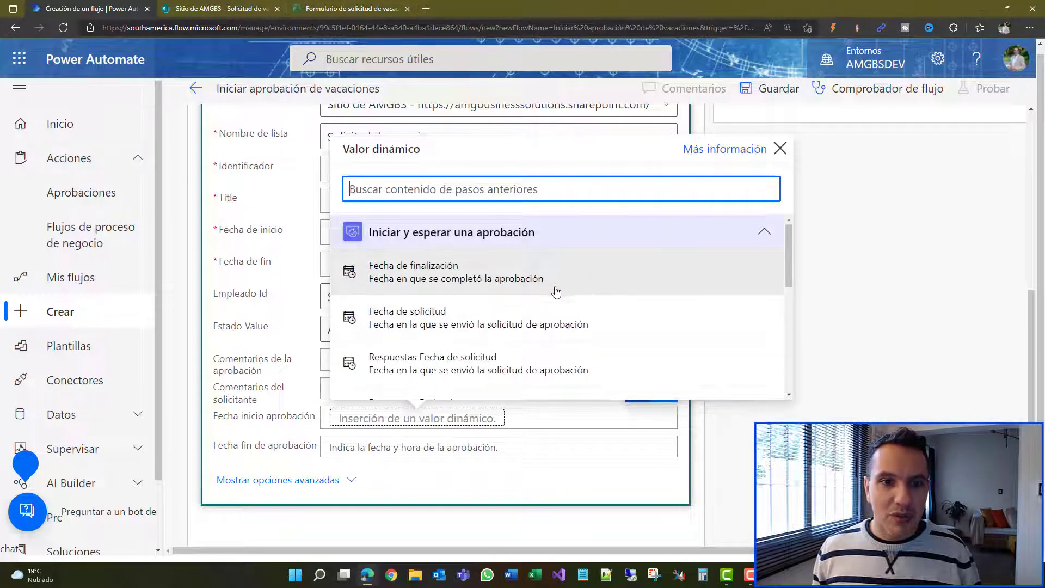
click(437, 324)
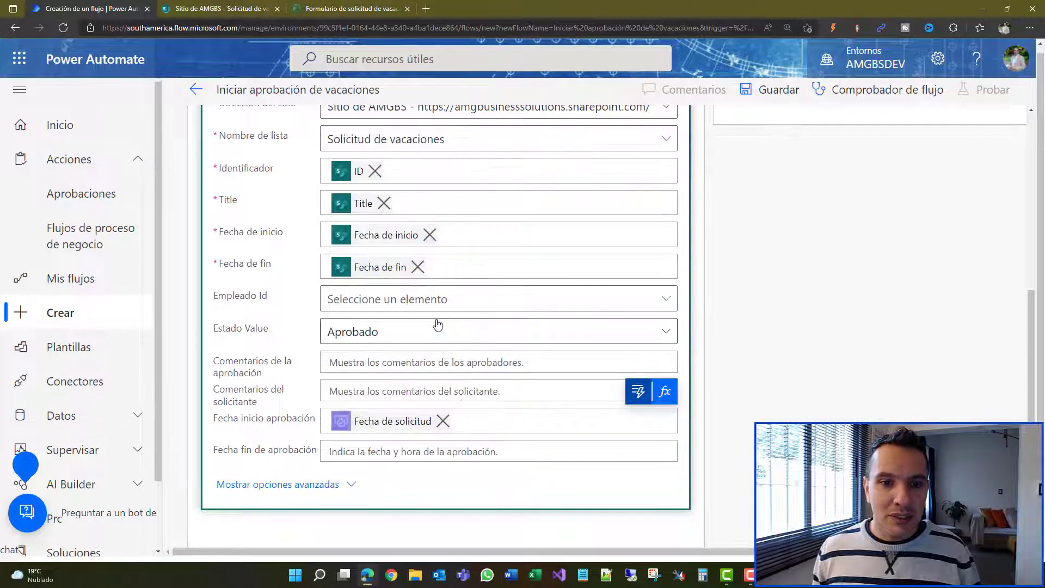
click(403, 452)
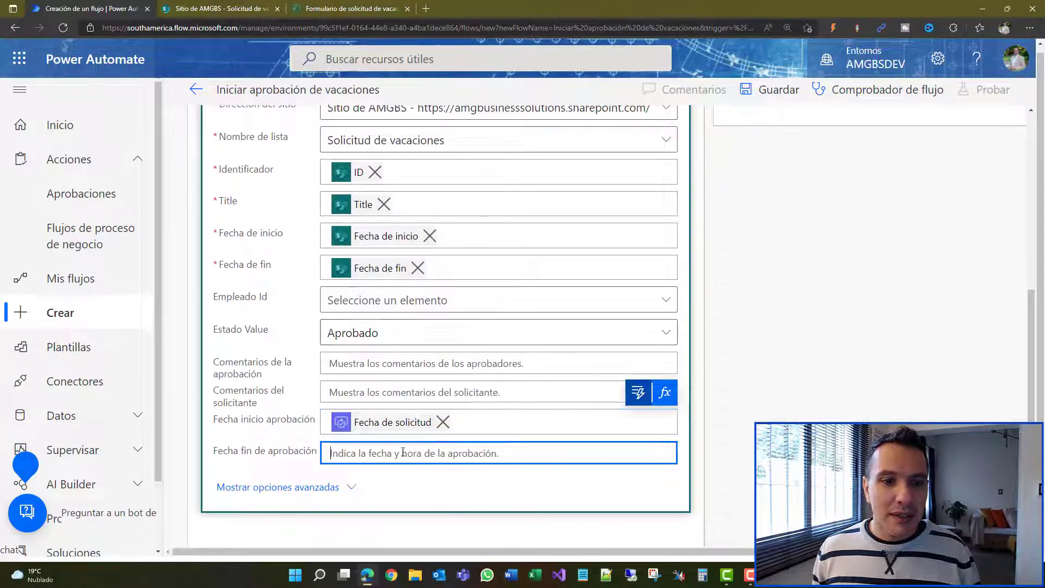
click(641, 431)
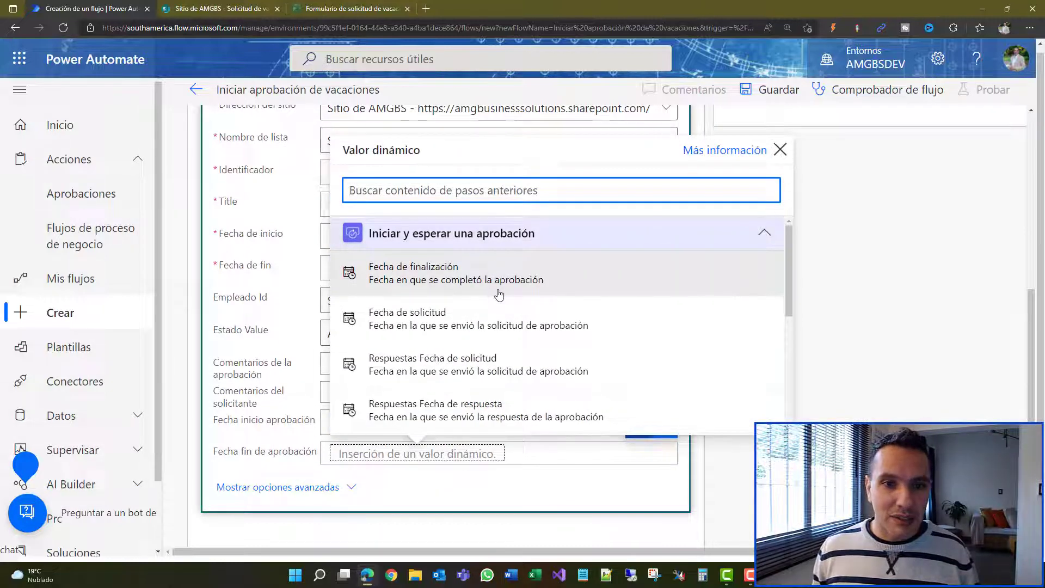
text(fecha)
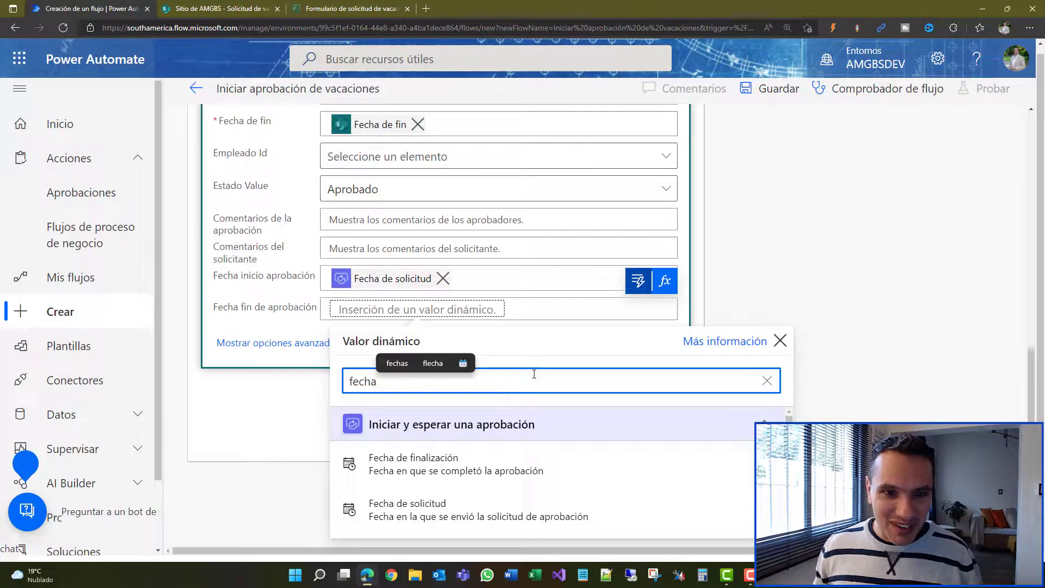
click(532, 471)
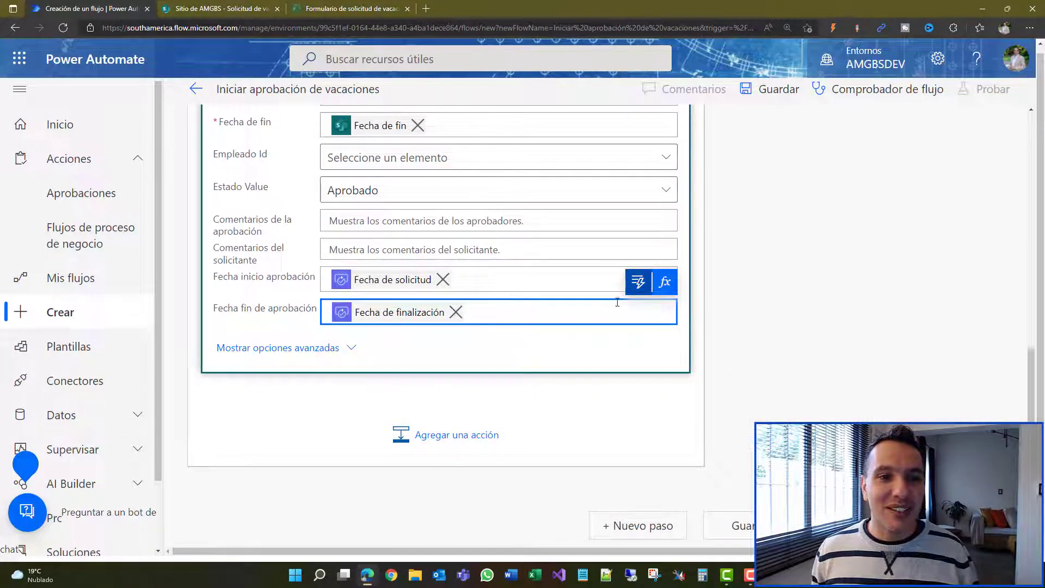
scroll(563, 305, up, 3)
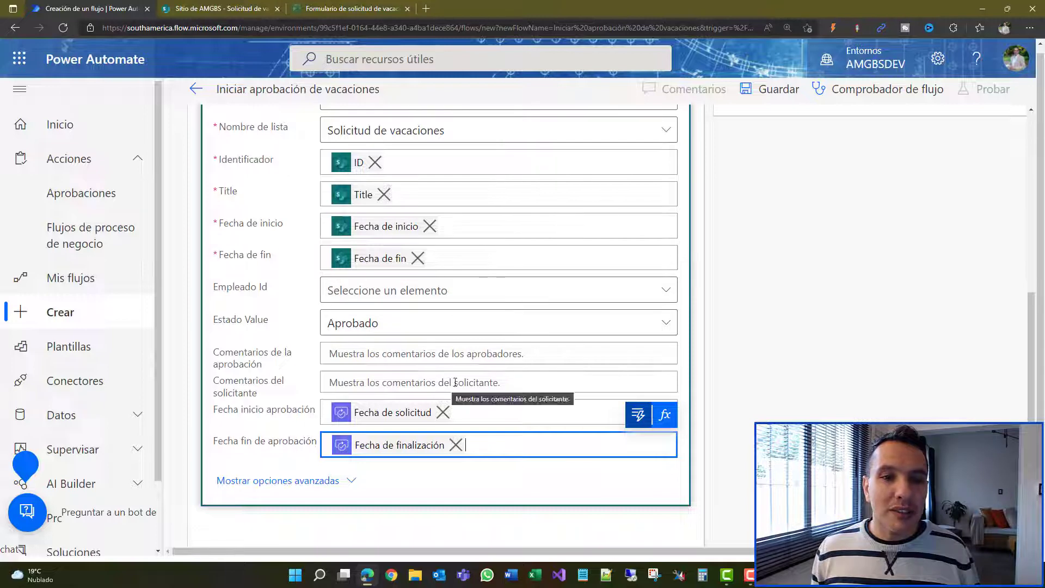
Step: Collapse the finished Actualizar elemento card in the En caso positivo branch
scroll(525, 349, up, 5)
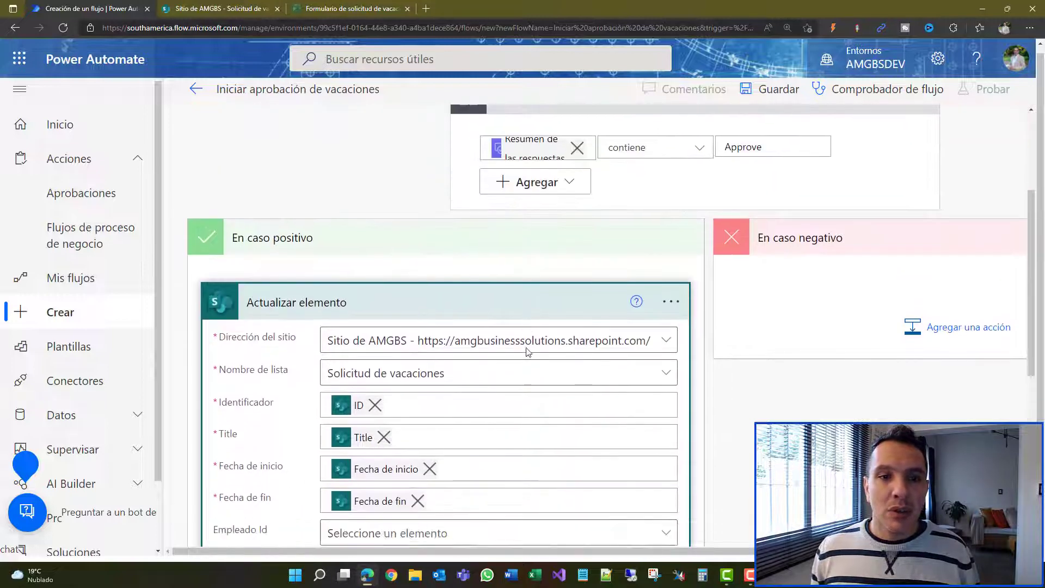
scroll(527, 351, down, 2)
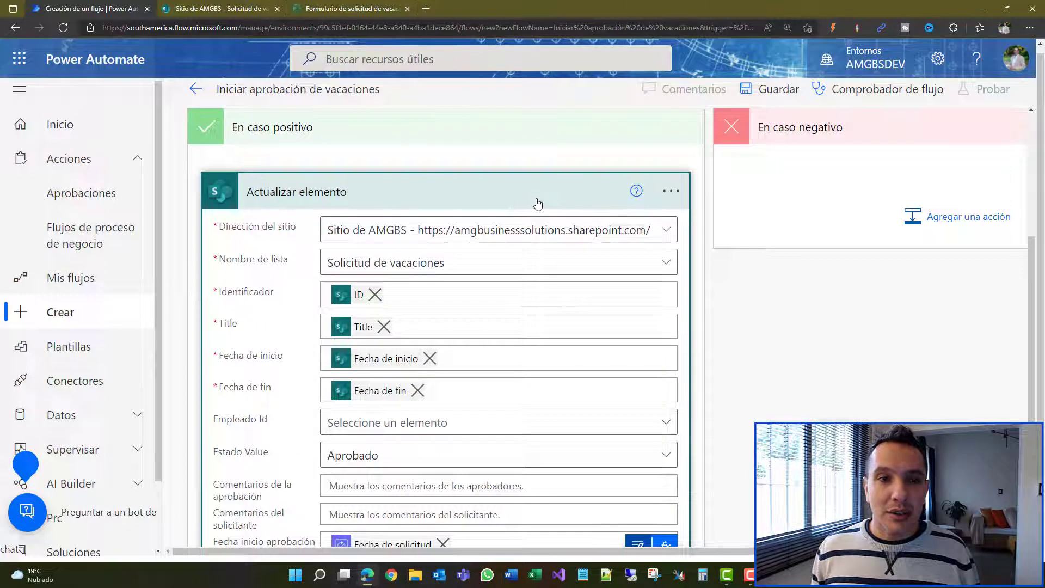
click(451, 201)
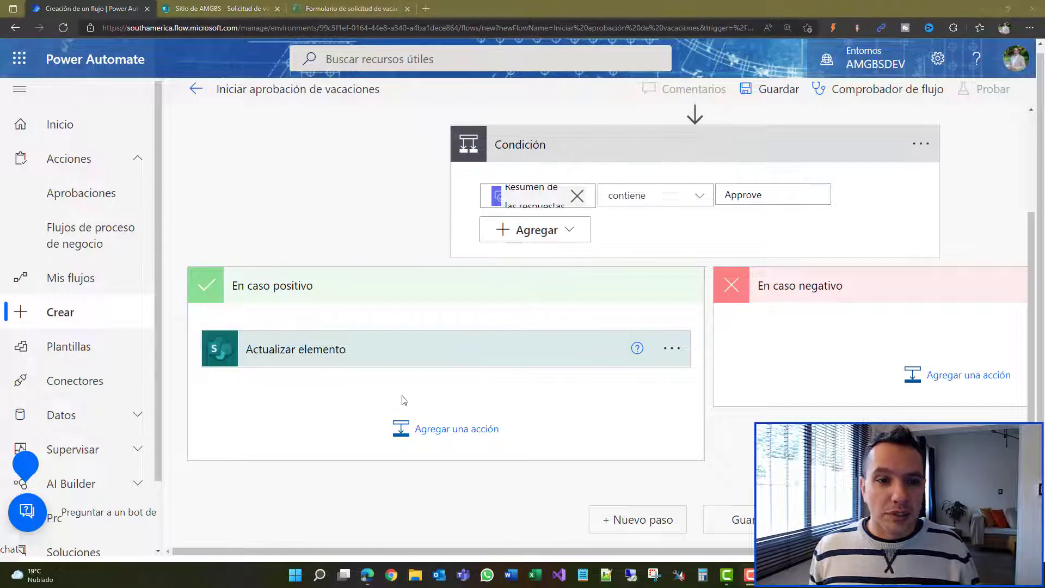
Step: Remove the empty 'Elija una operación' card below Actualizar elemento
click(427, 431)
scroll(476, 350, down, 3)
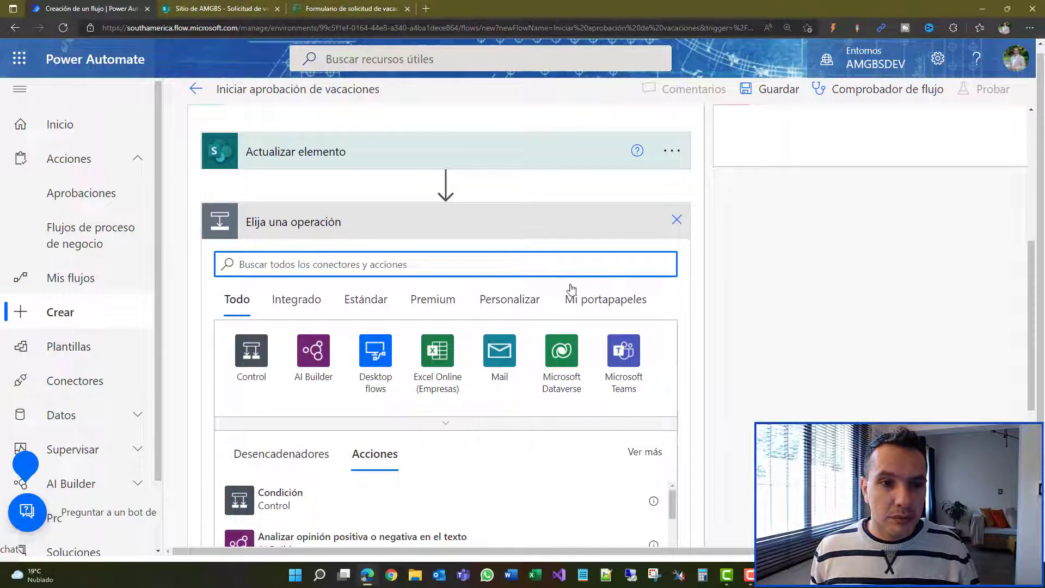
click(676, 221)
scroll(494, 279, up, 2)
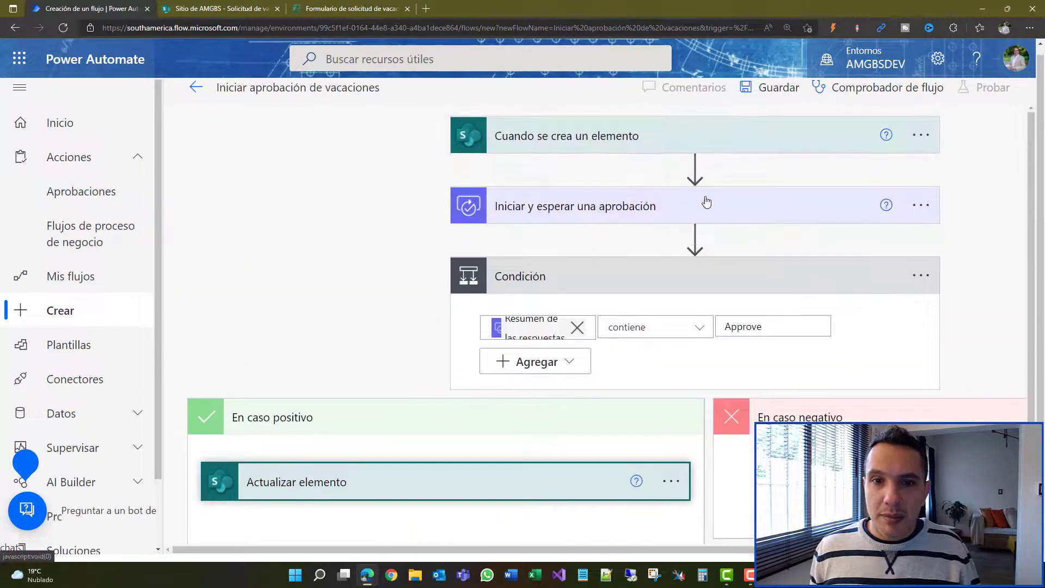
Step: Insert an Inicializar variable step before the approval, named comentarios with type Cadena
click(695, 168)
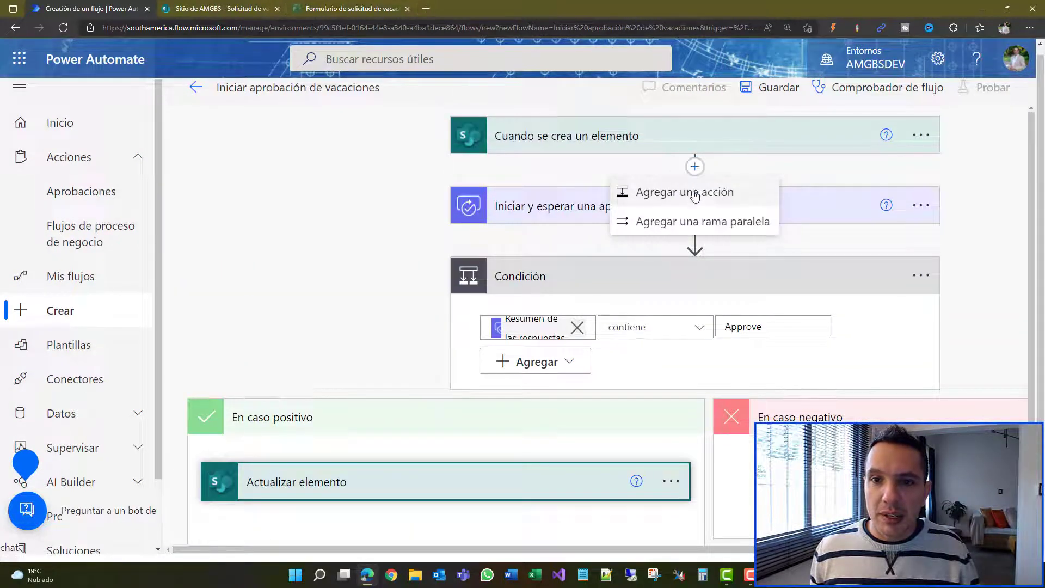
click(695, 195)
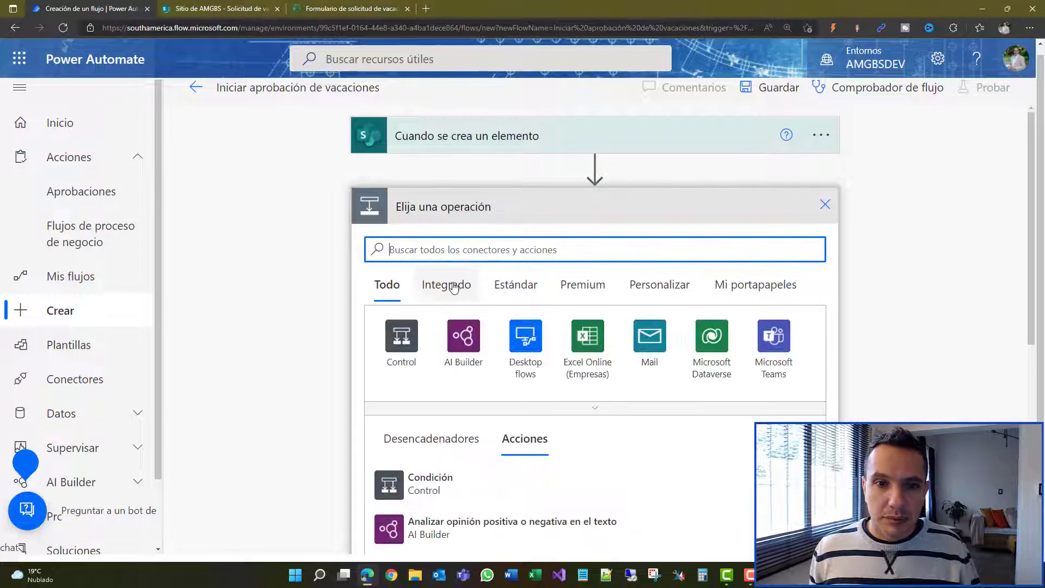
click(443, 288)
click(571, 409)
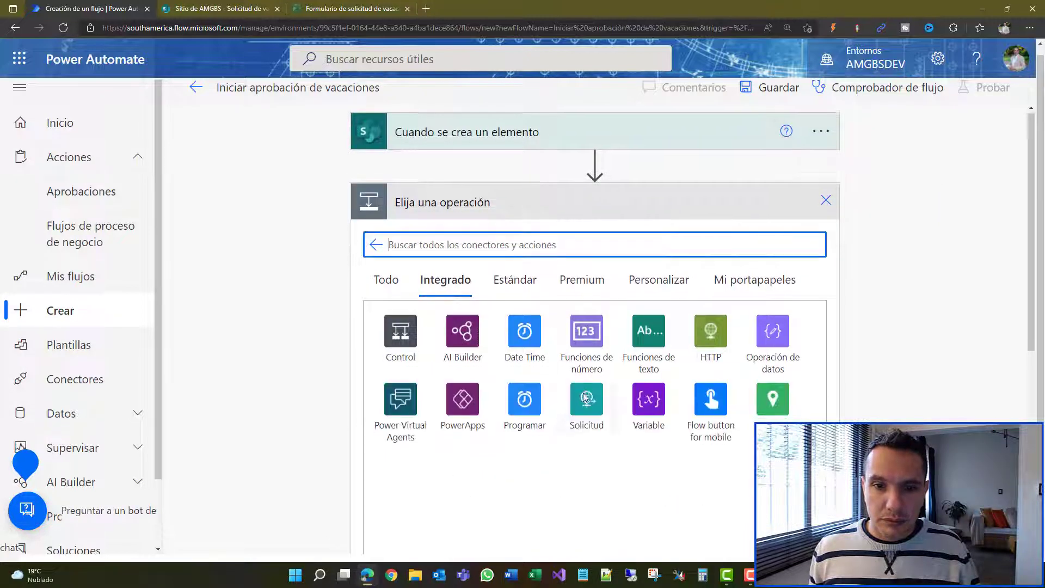
scroll(599, 327, down, 2)
click(649, 275)
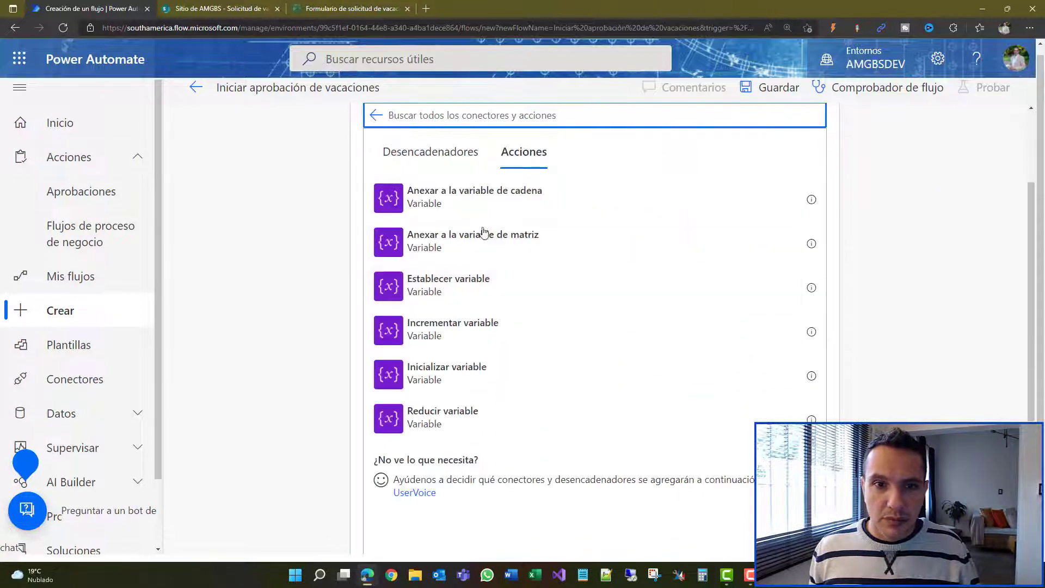
click(451, 375)
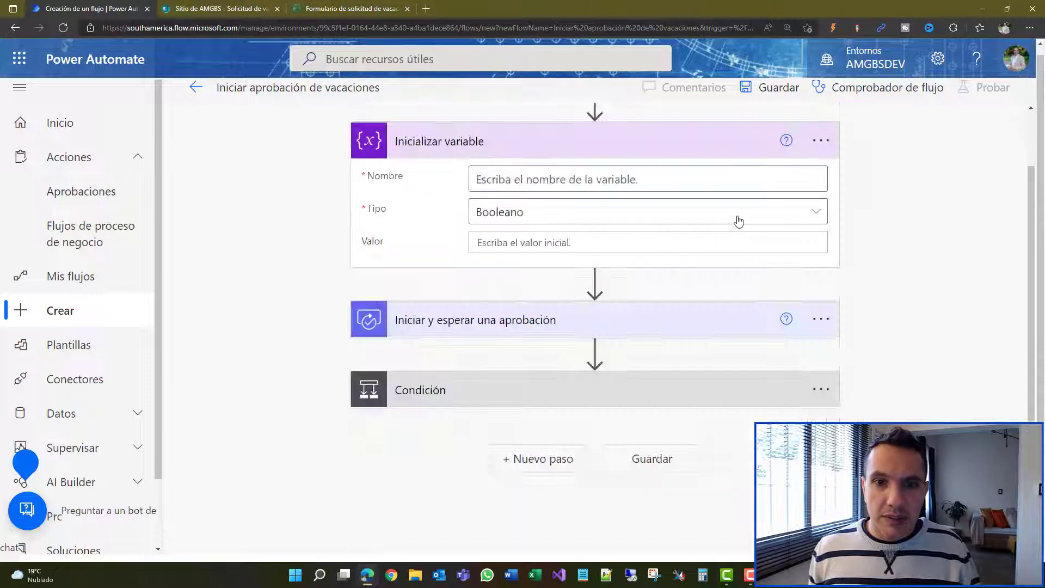
click(717, 181)
text(comentarios)
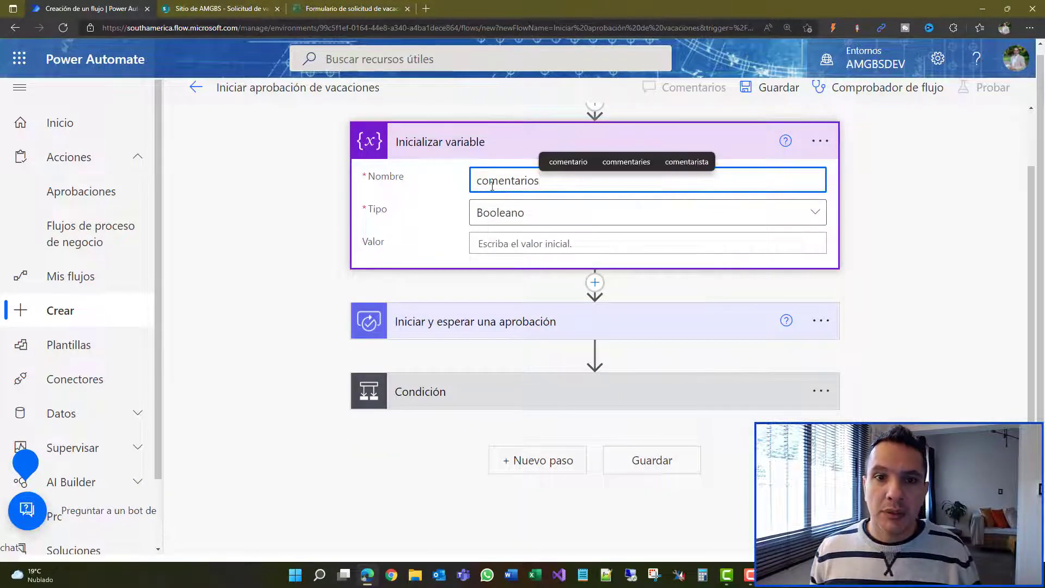
click(514, 212)
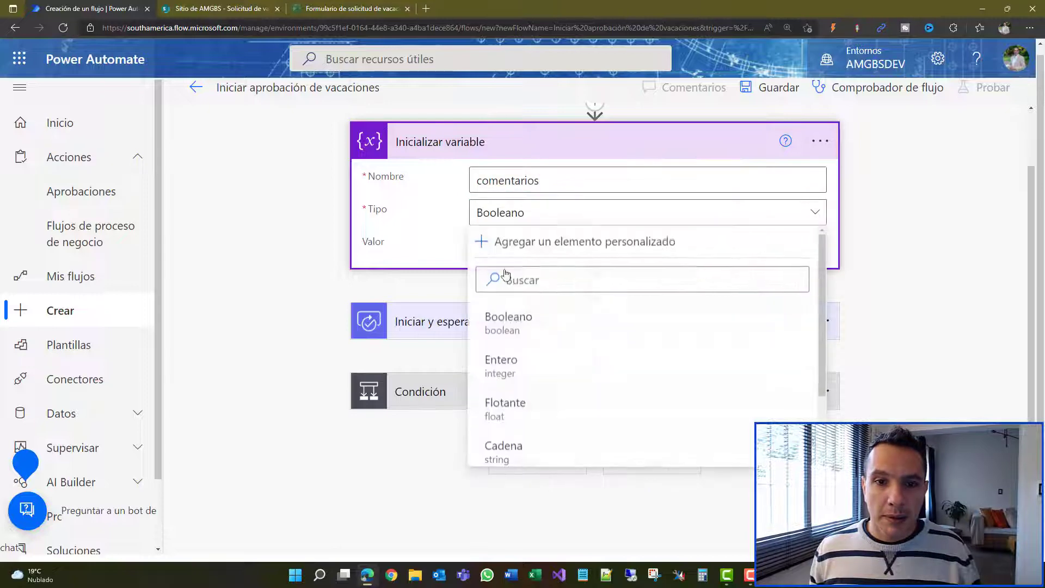
click(517, 449)
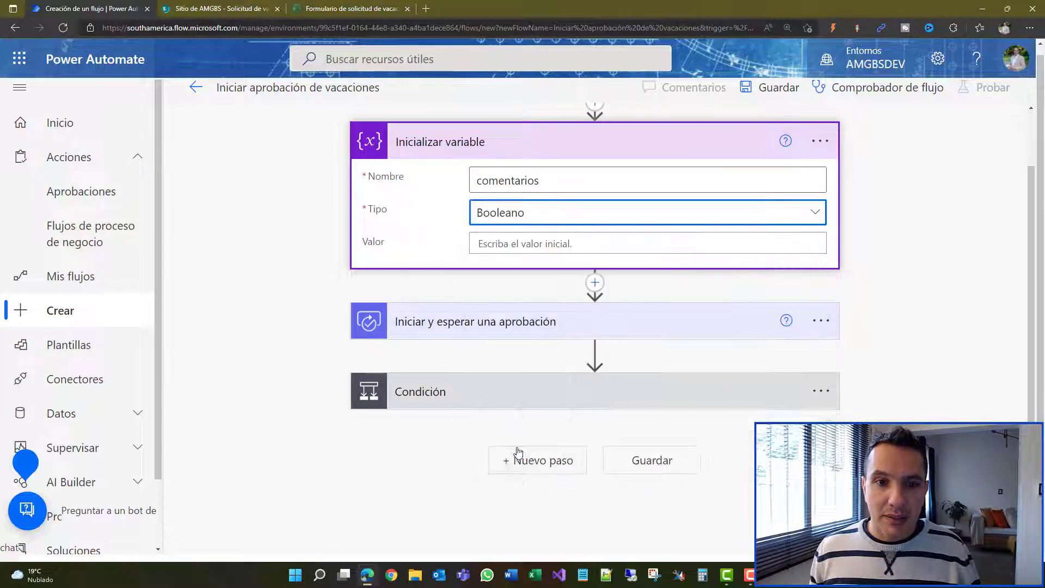
Step: Rename the variable step to comentarios and collapse it
click(820, 141)
click(670, 173)
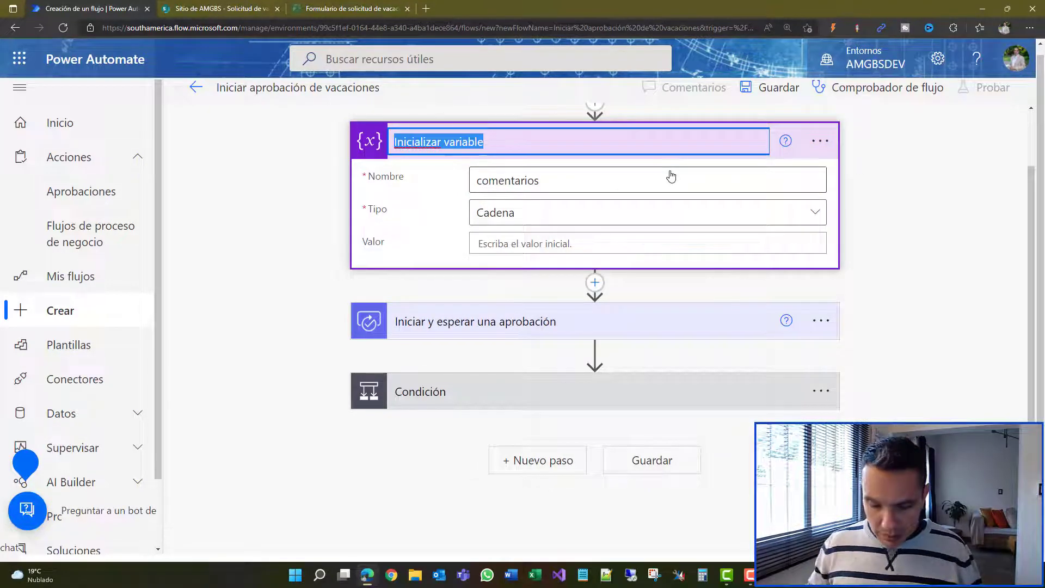
text(comentarios)
key(Return)
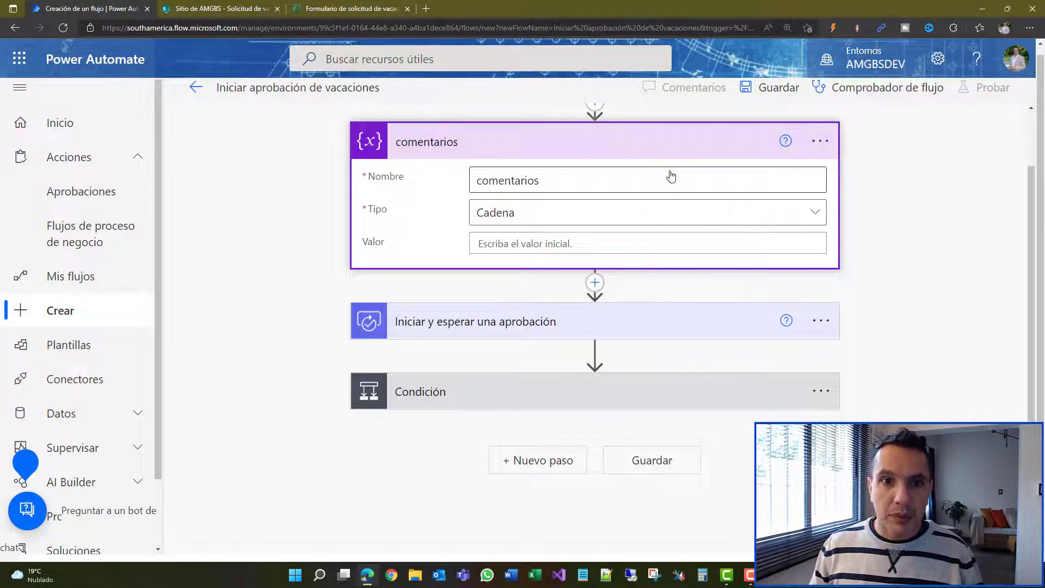
click(636, 156)
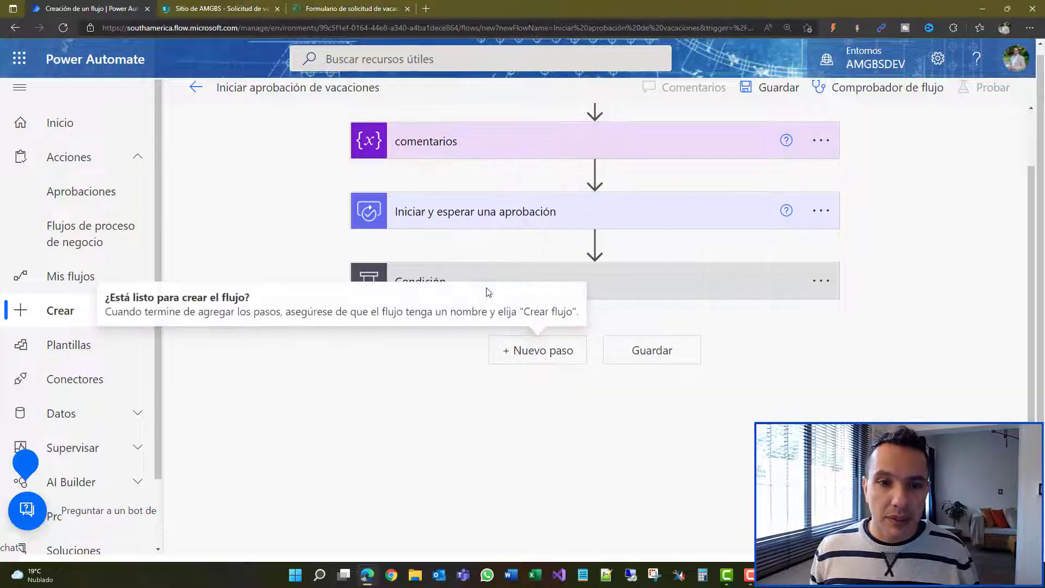
Step: In the En caso positivo branch, add an Aplicar a cada uno loop over the approval's Respuestas
click(644, 287)
scroll(449, 276, down, 2)
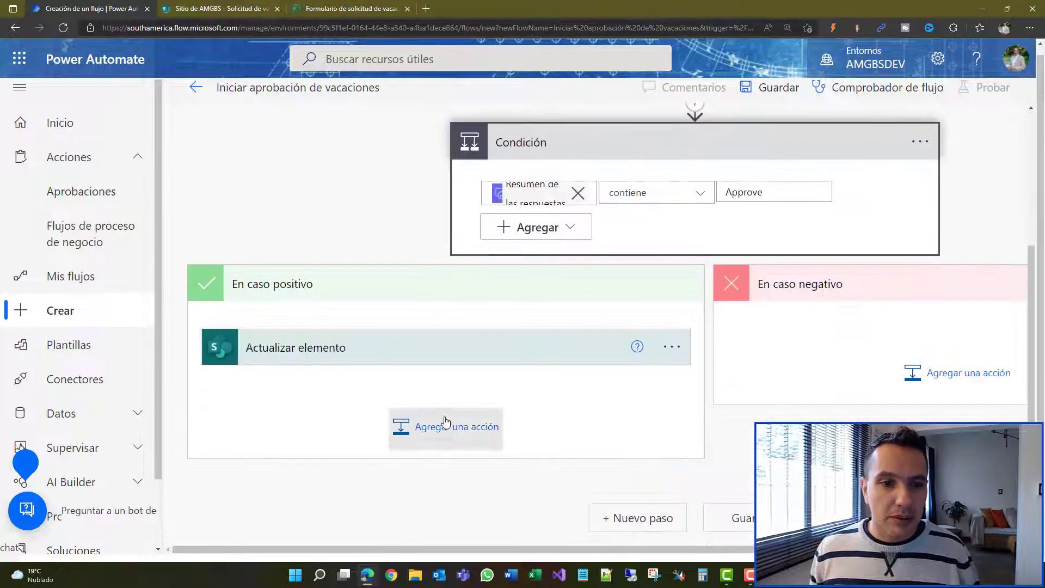
click(446, 428)
scroll(450, 409, down, 2)
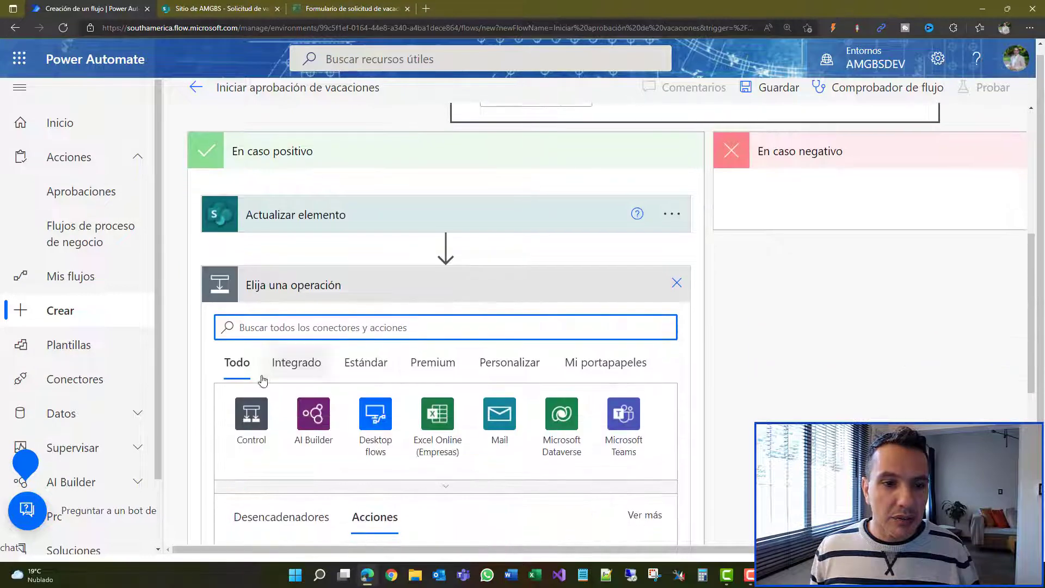
click(250, 412)
scroll(345, 337, down, 1)
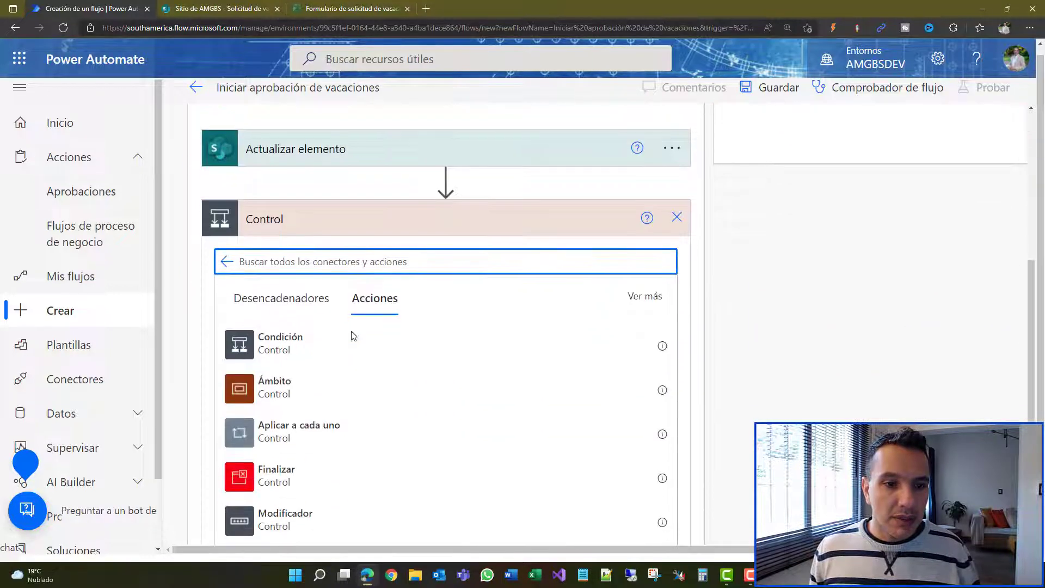
click(306, 433)
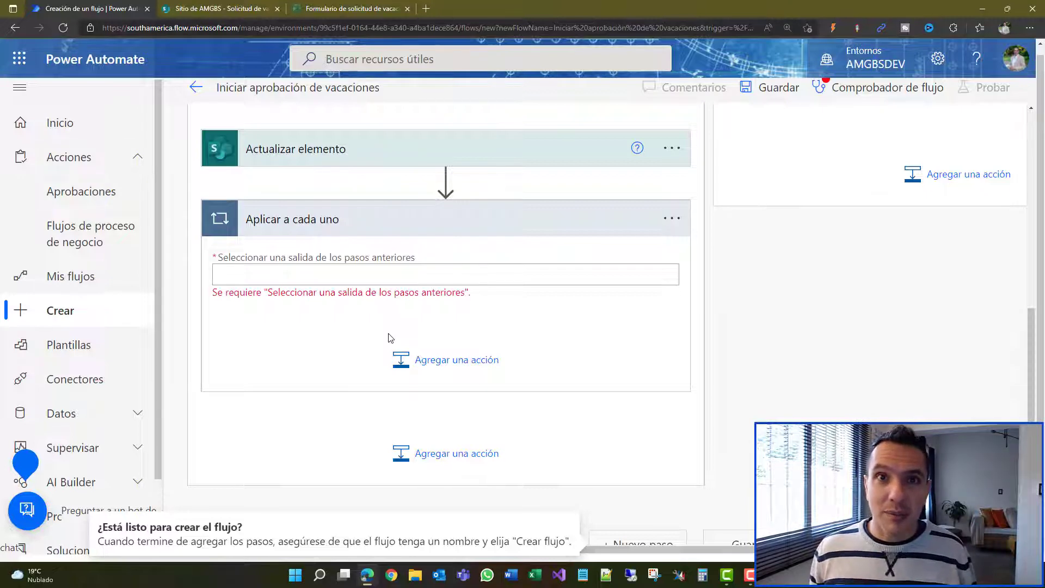
click(365, 272)
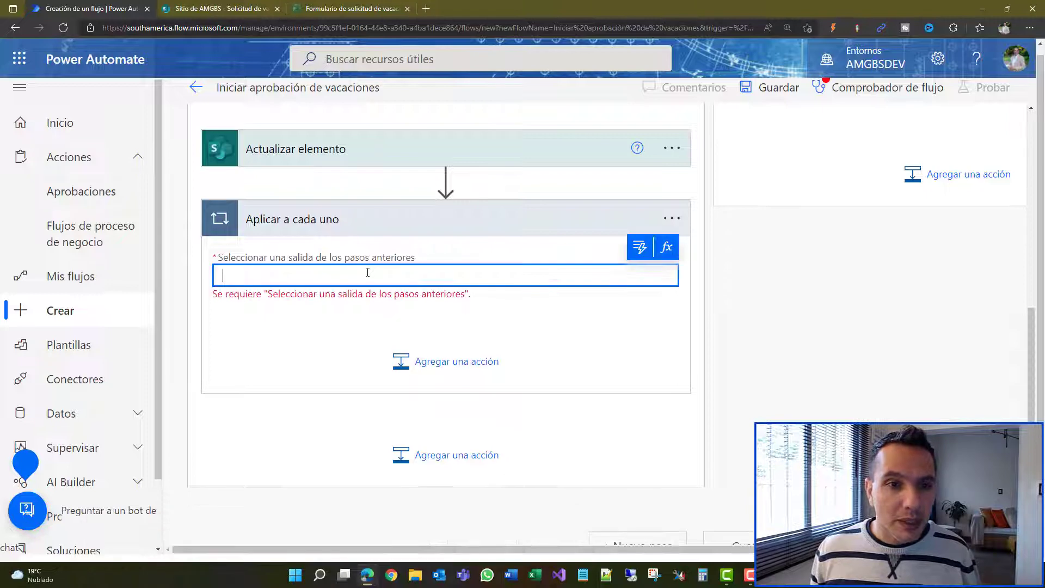
click(640, 250)
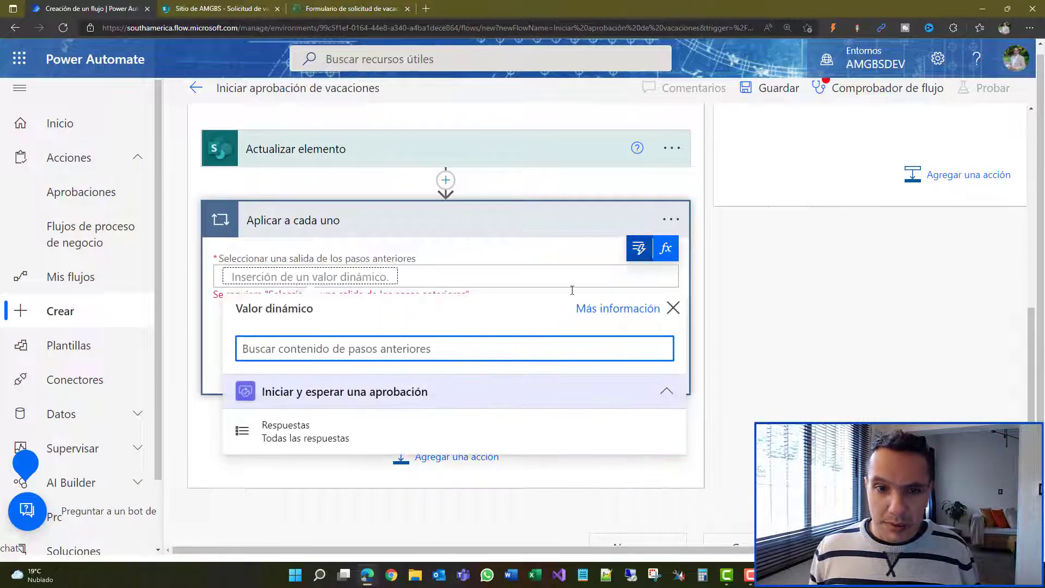
click(333, 435)
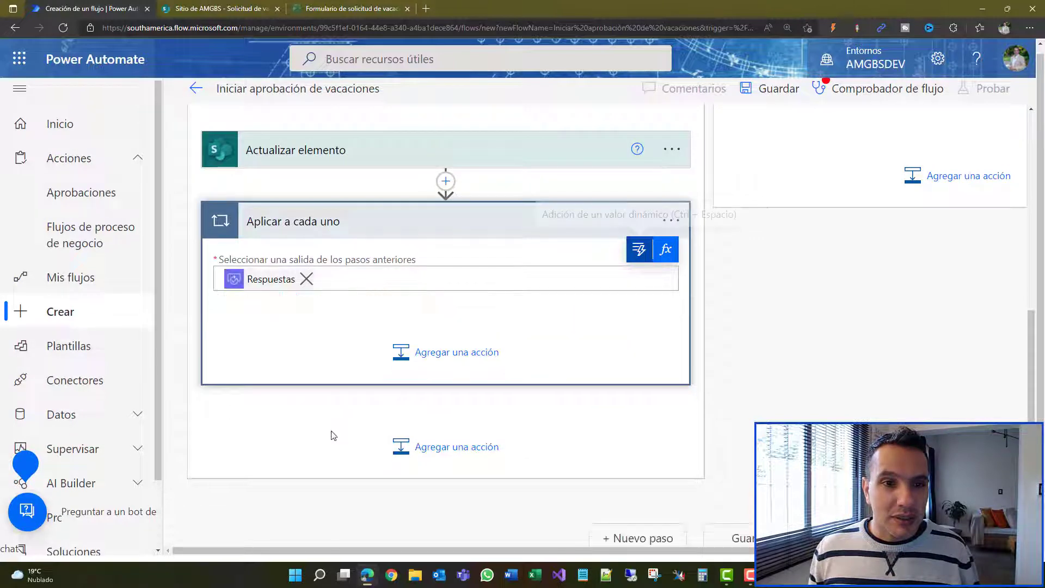
Step: Add an Anexar a la variable de cadena action inside the loop
click(439, 355)
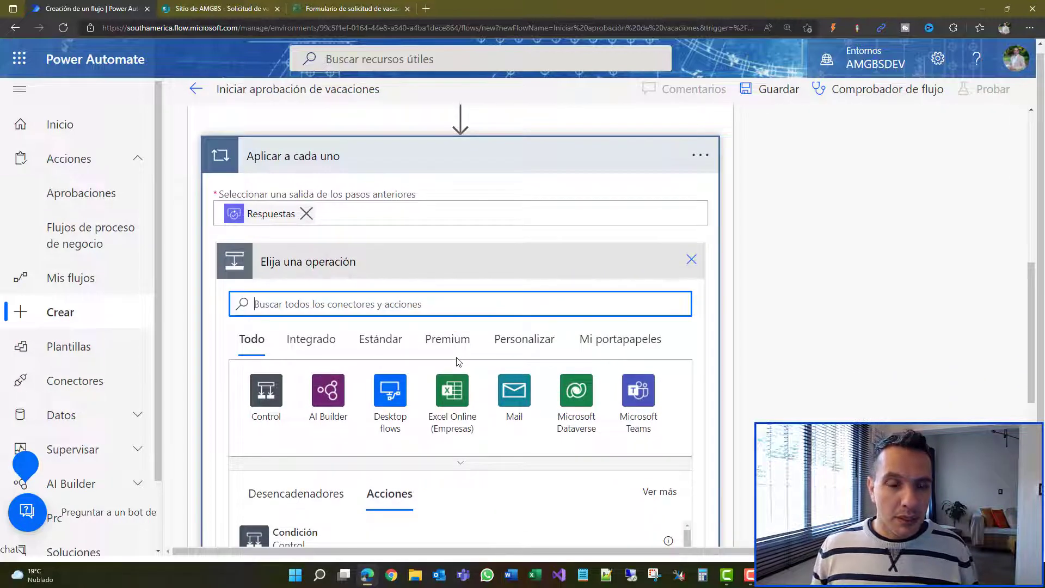
text(varia)
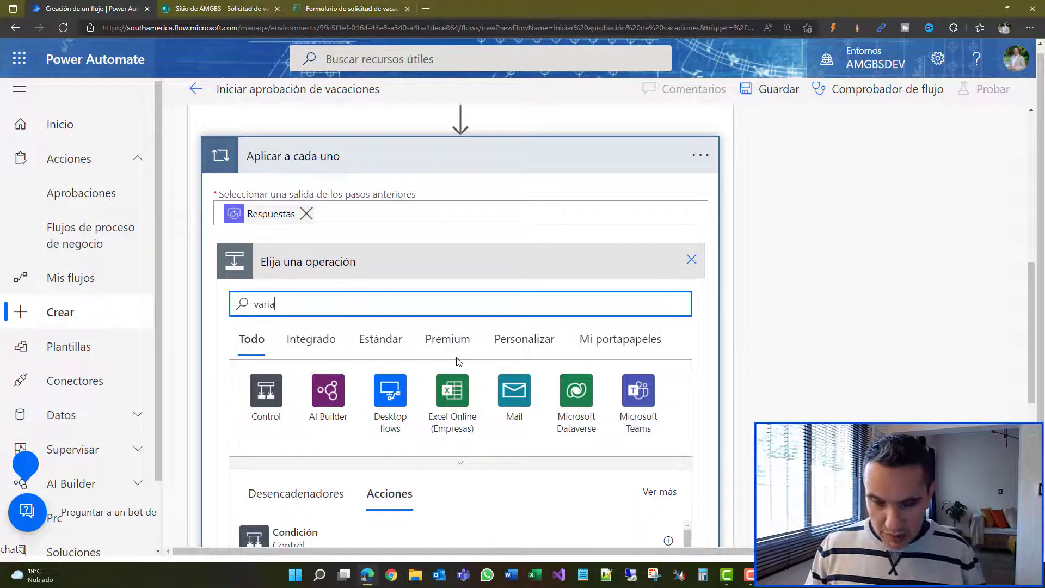
click(511, 402)
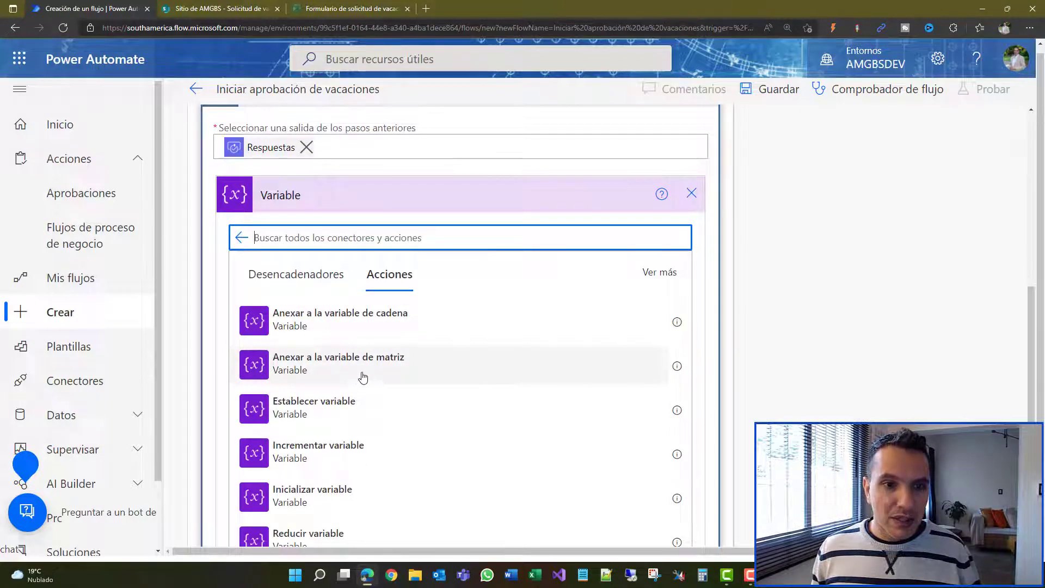
click(374, 321)
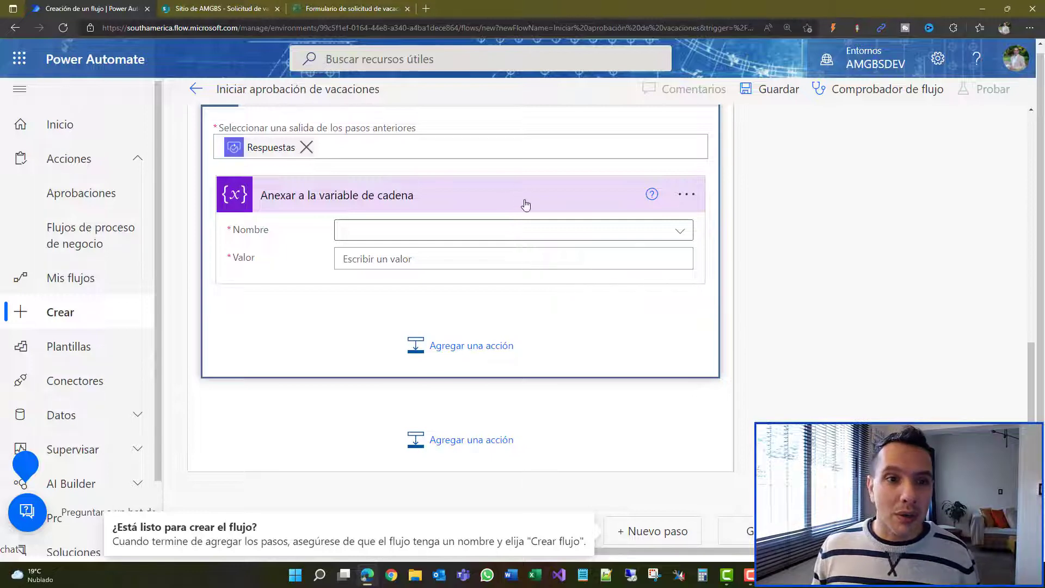
Step: Point the append action at the comentarios variable
click(528, 230)
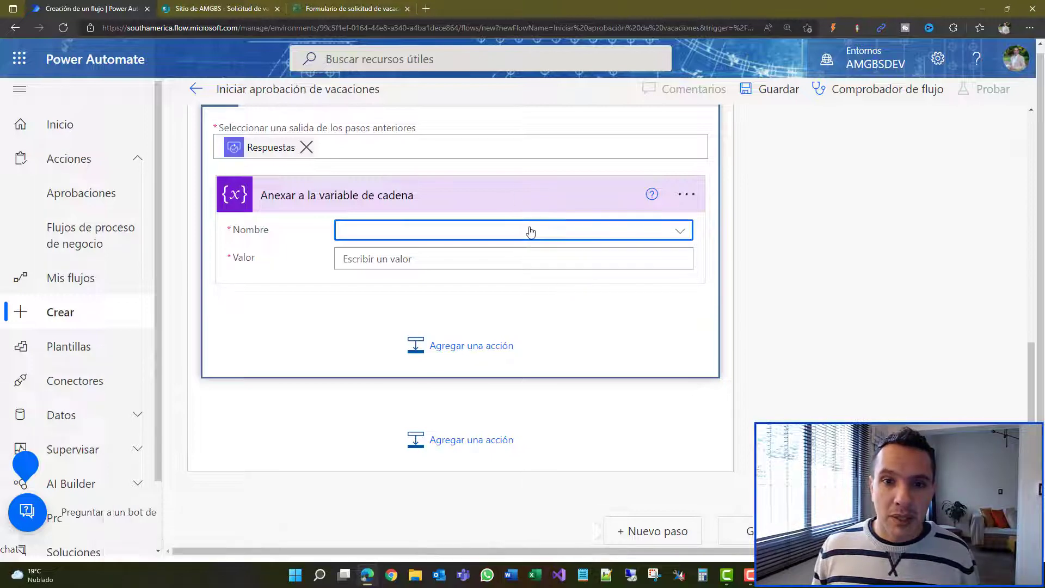
click(427, 236)
click(381, 286)
Step: Set the appended Valor to Respuestas Comentarios from dynamic content
click(394, 264)
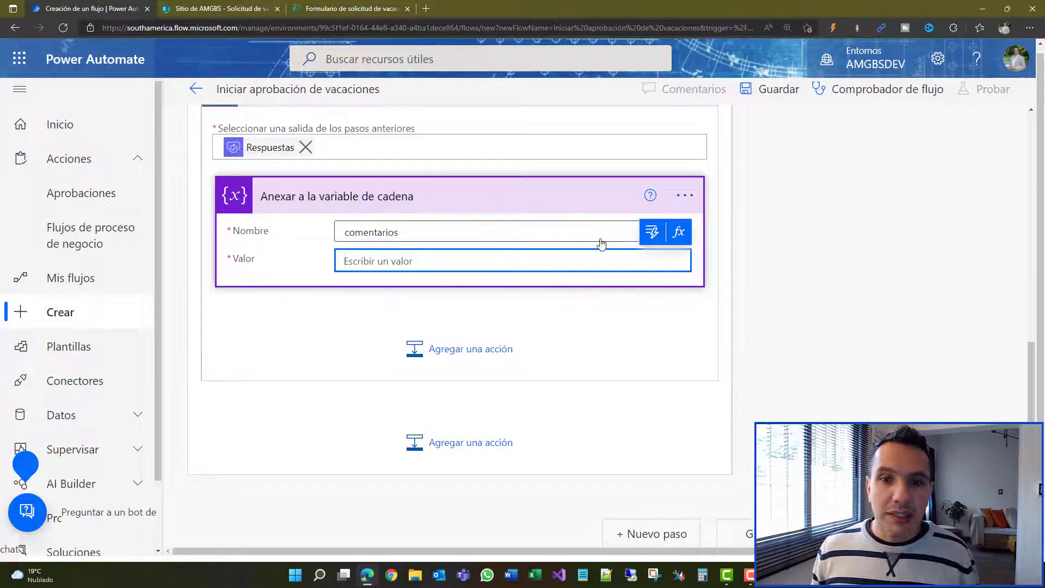
click(652, 233)
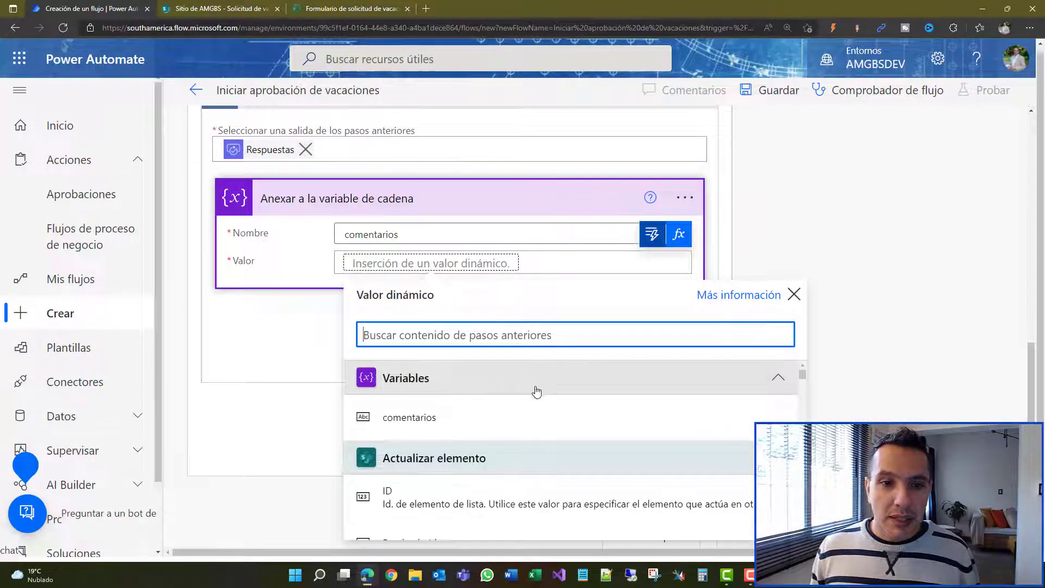
scroll(534, 391, down, 4)
click(496, 280)
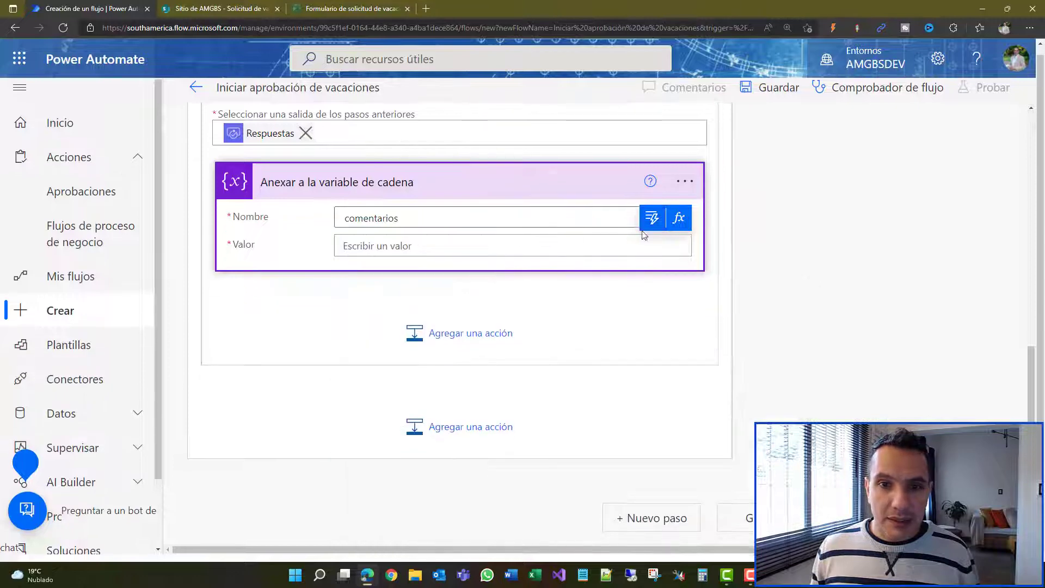
click(652, 218)
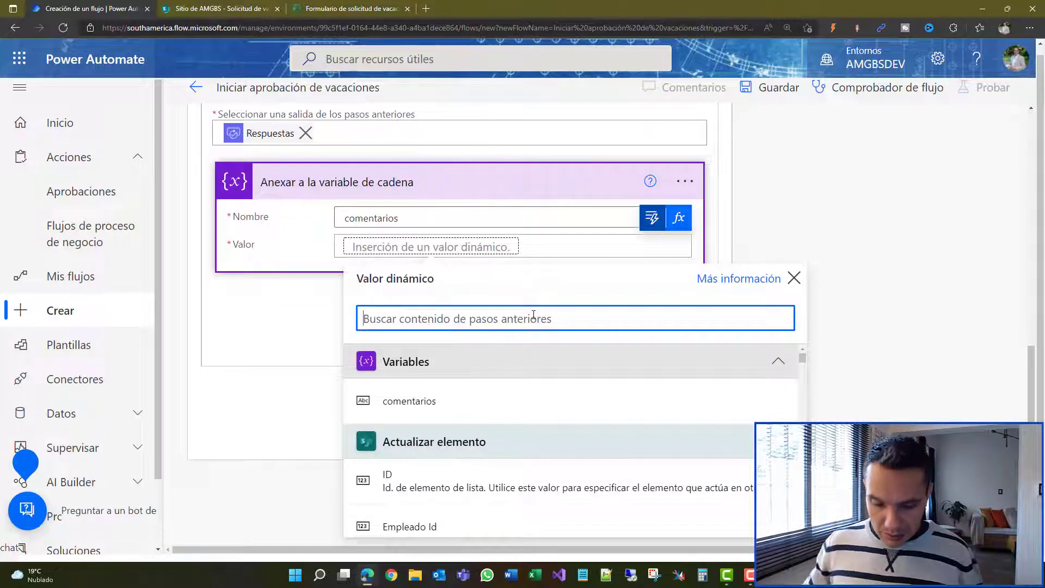
text(coment)
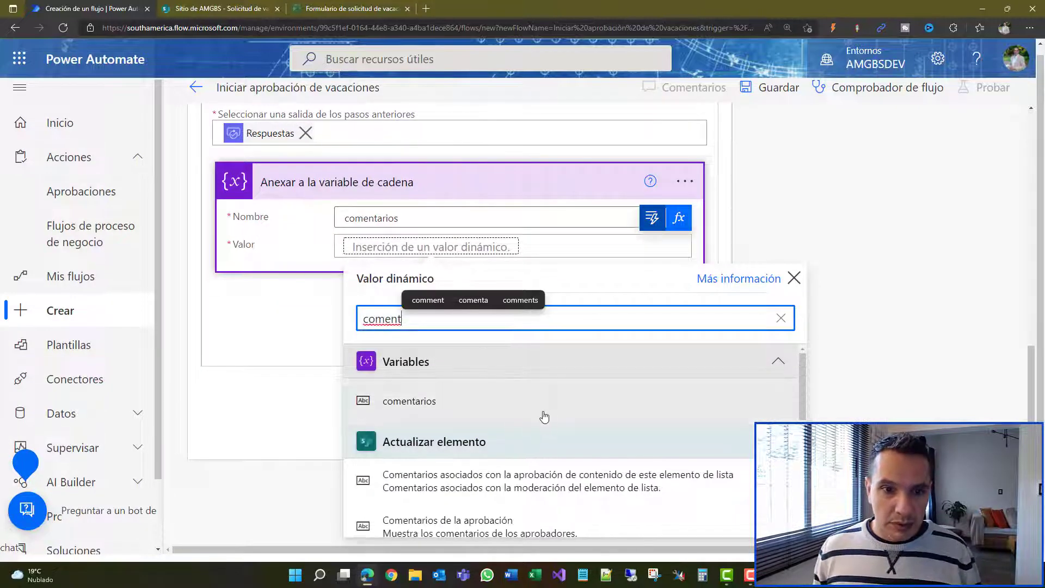
scroll(545, 417, down, 5)
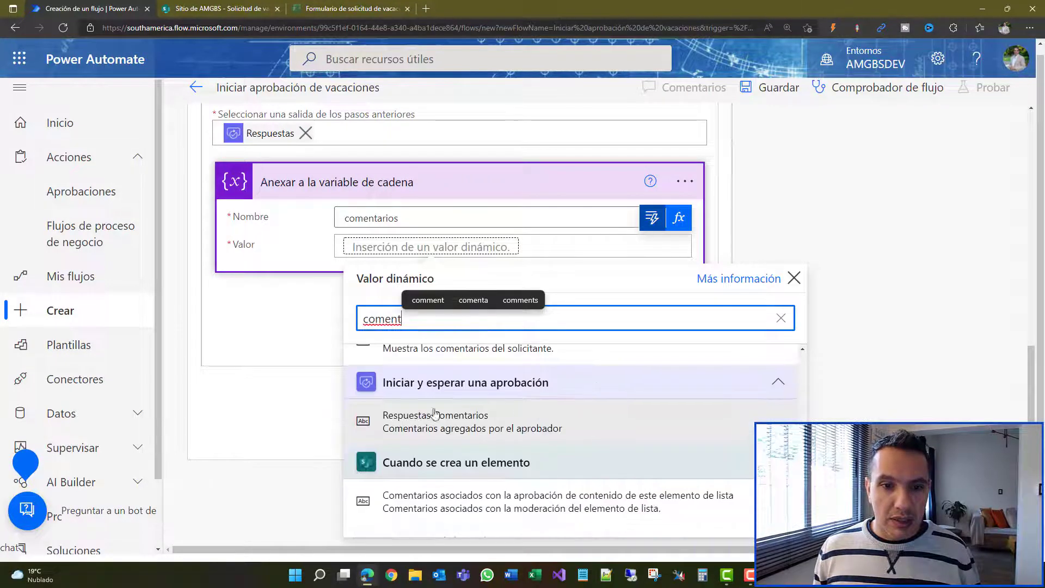
click(450, 423)
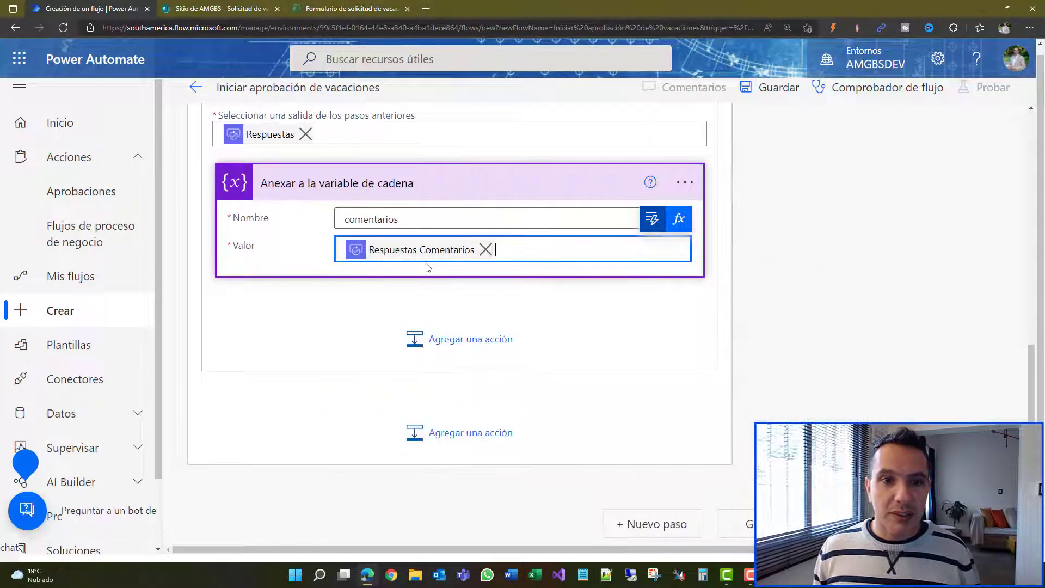
scroll(414, 275, up, 1)
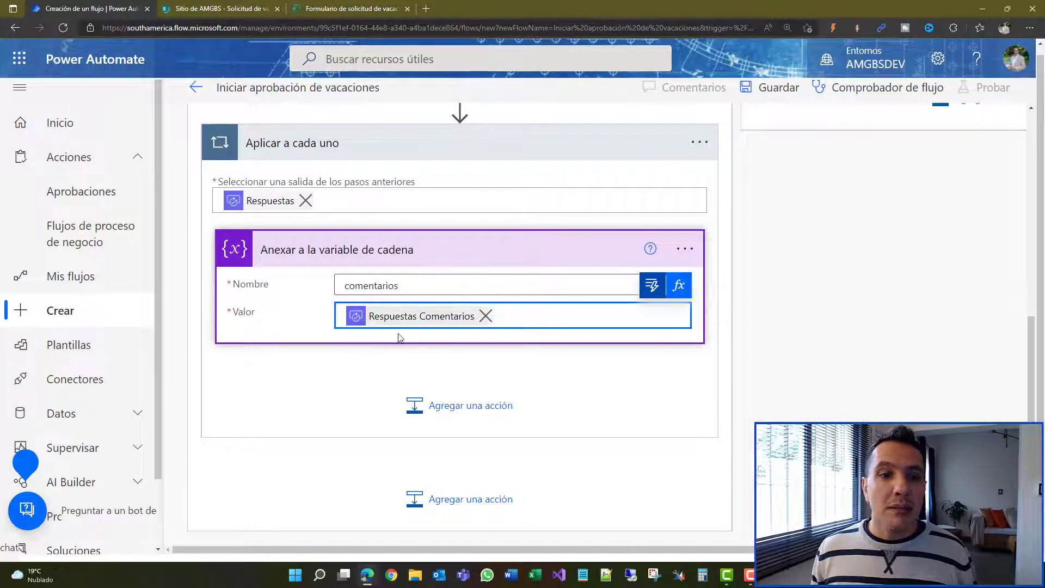
mouse_move(426, 322)
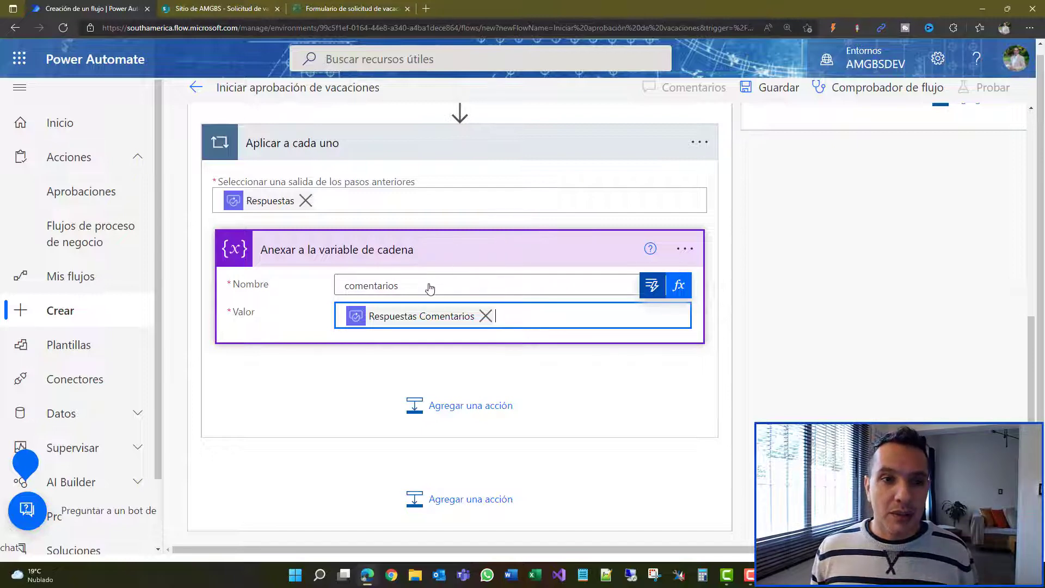
scroll(481, 339, up, 1)
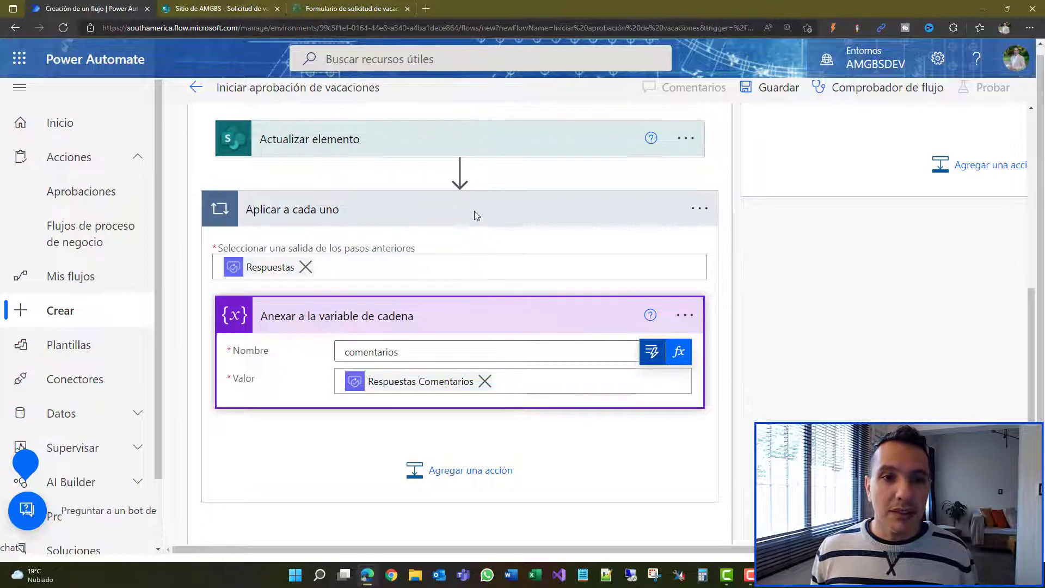
Step: Move Actualizar elemento below the loop and set Comentarios de la aprobación to the comentarios variable
click(475, 211)
drag(468, 280, 479, 394)
click(429, 360)
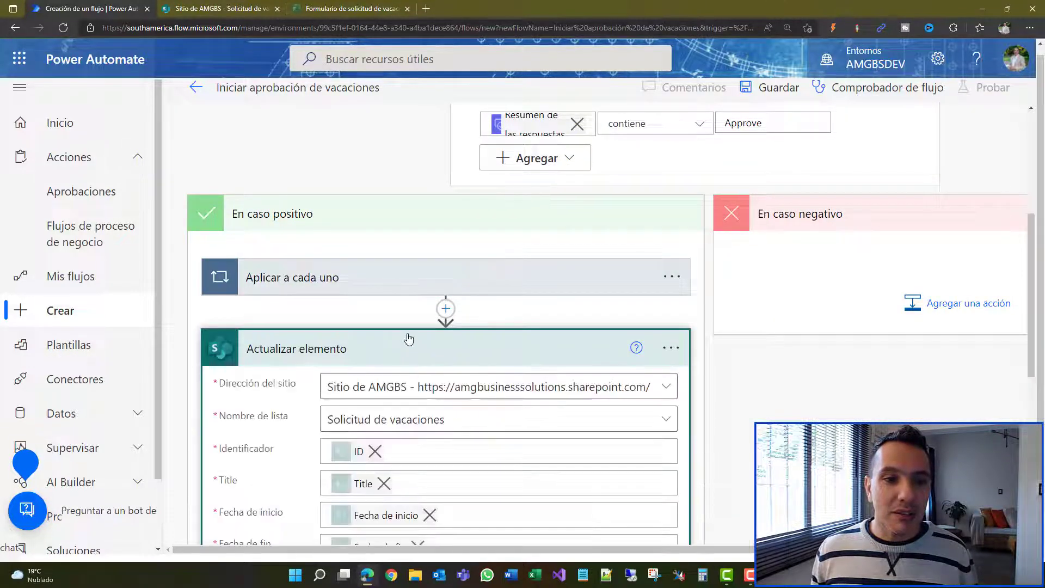
scroll(425, 310, down, 5)
scroll(429, 303, down, 1)
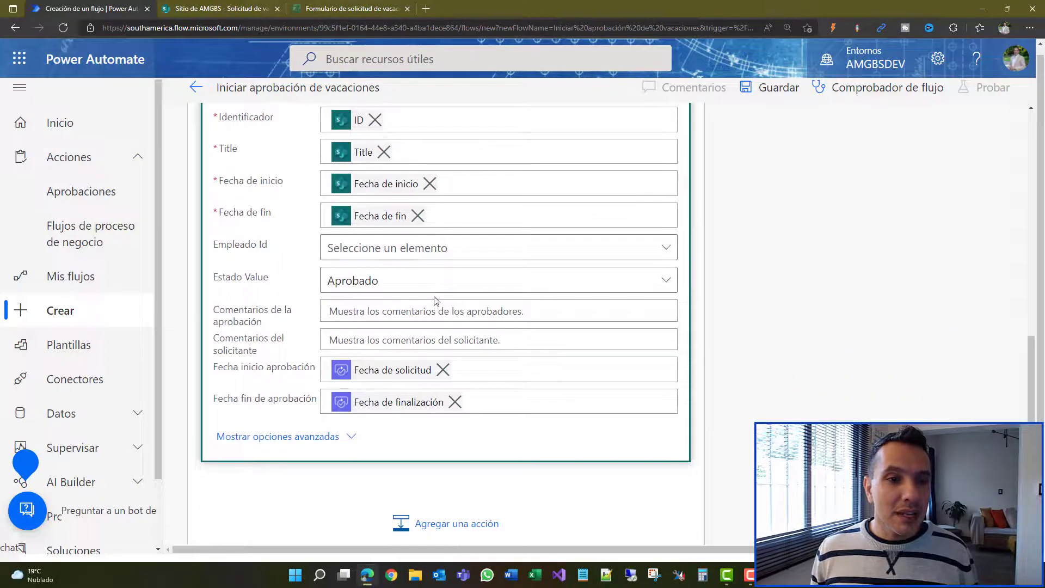
click(370, 309)
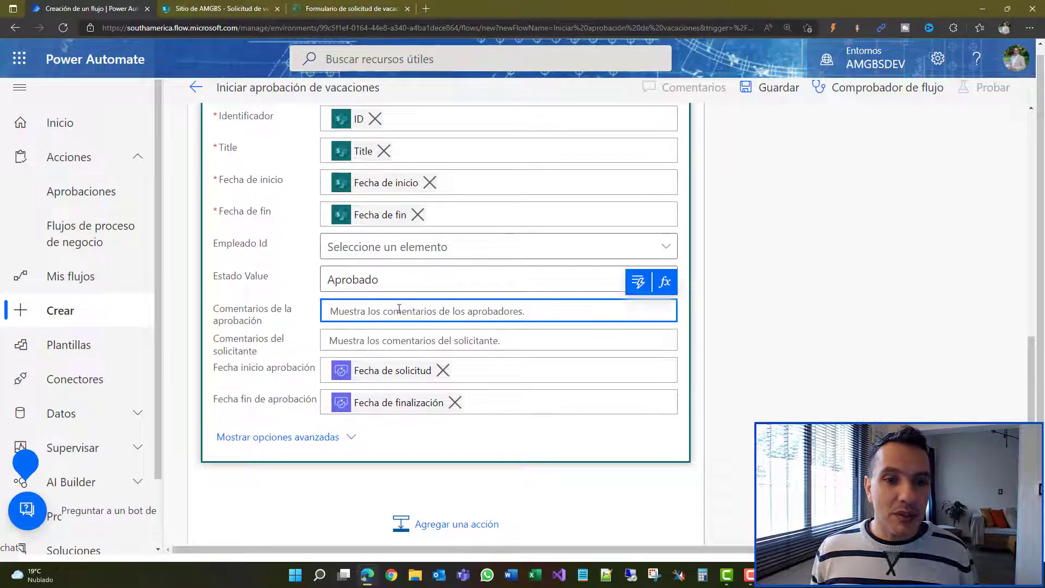
click(637, 284)
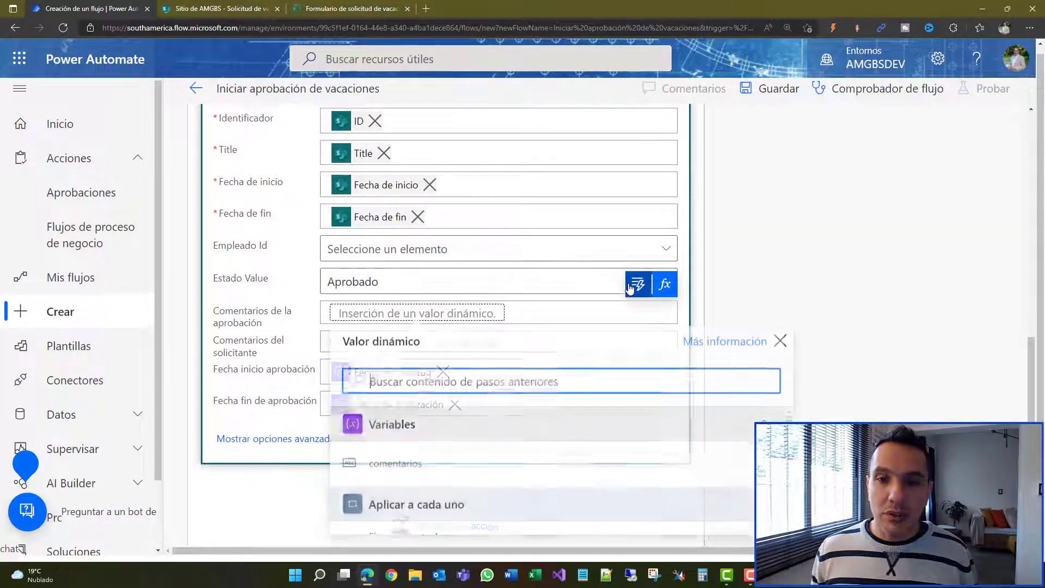
click(416, 466)
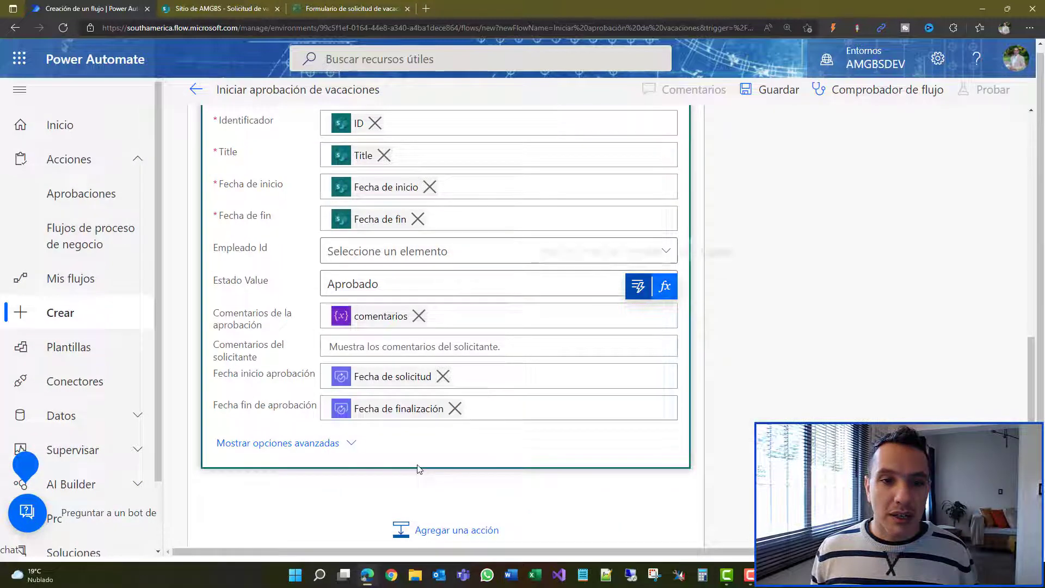
Step: Save the flow and collapse the reviewed Actualizar elemento step
click(773, 97)
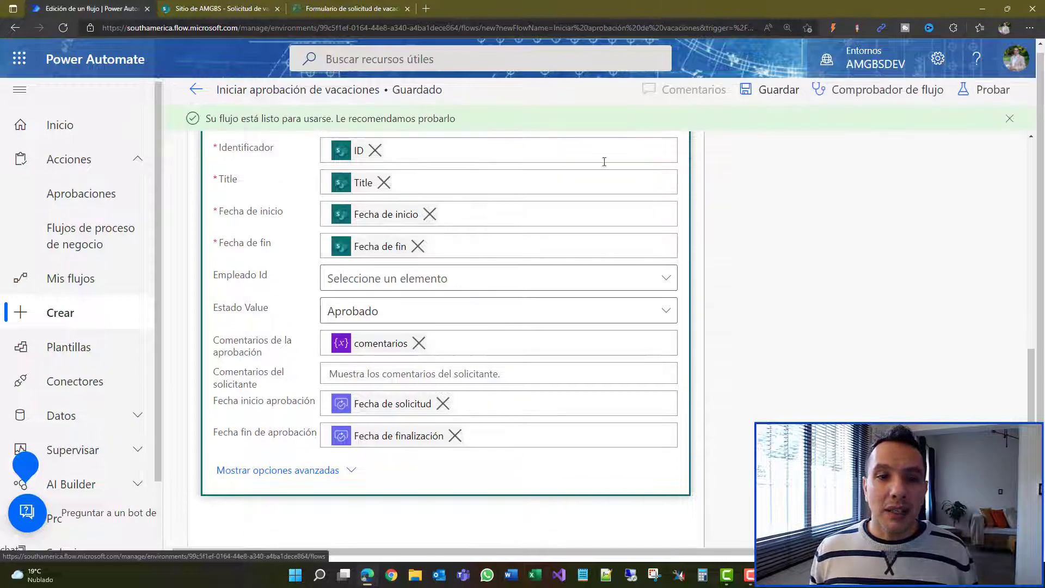
scroll(423, 310, up, 5)
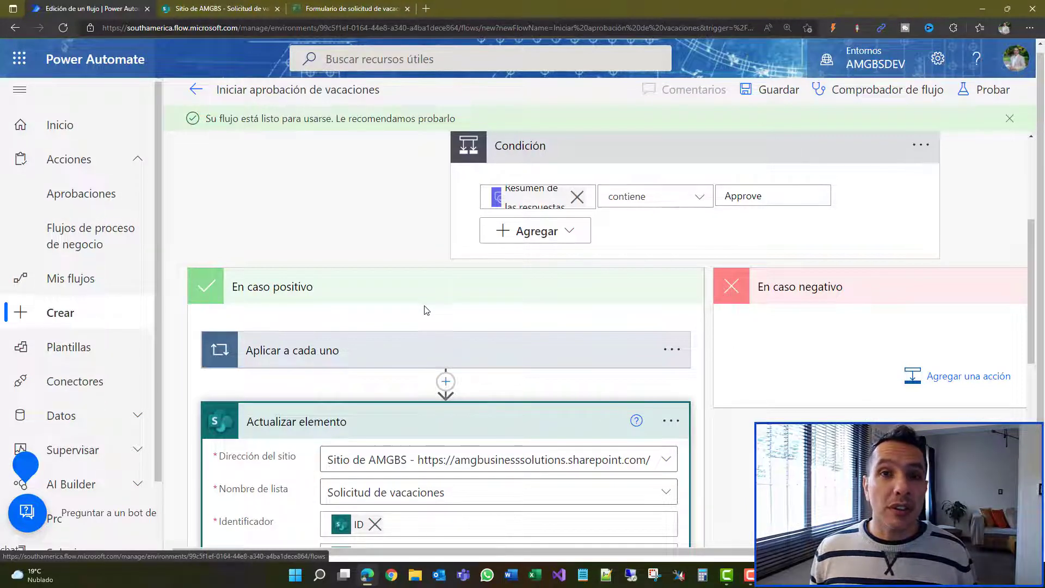
scroll(425, 315, down, 8)
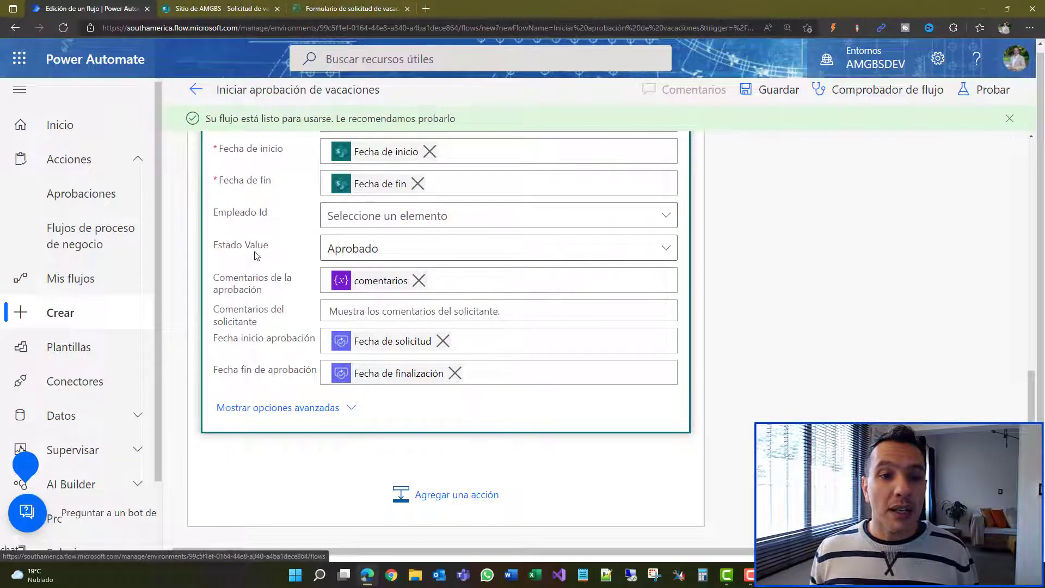
scroll(420, 268, up, 6)
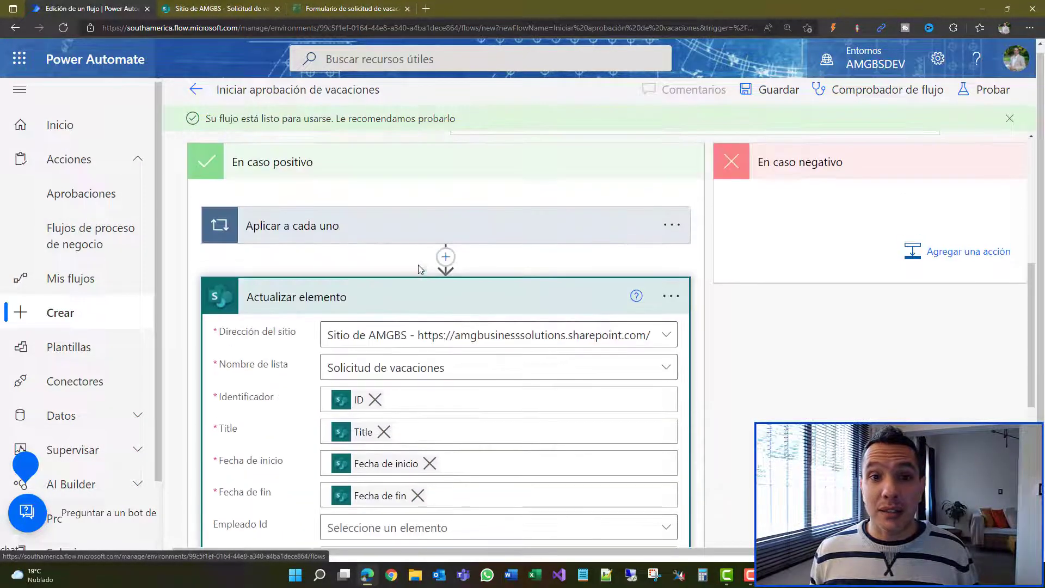
scroll(630, 292, up, 1)
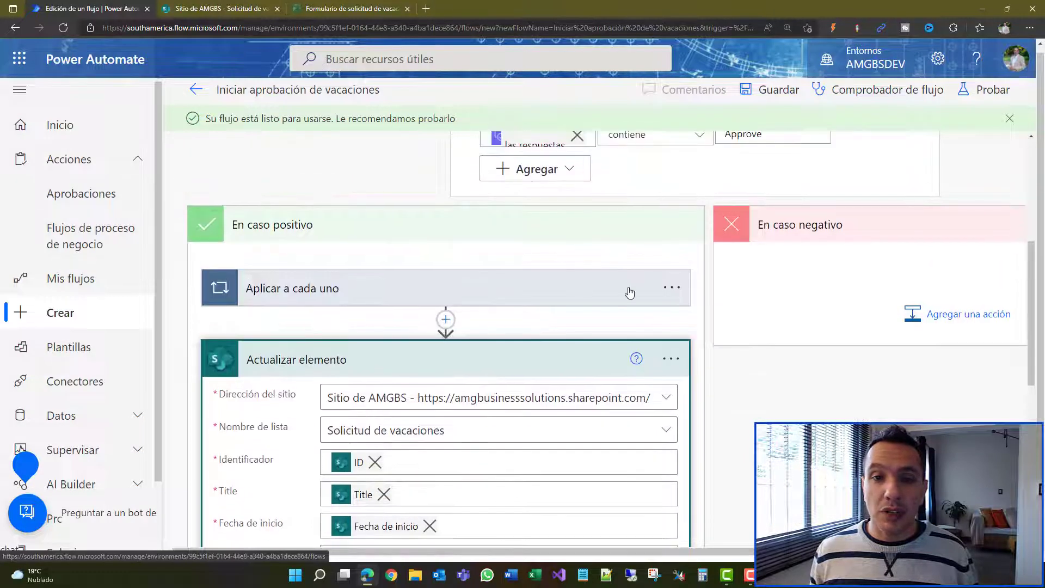
click(579, 360)
Step: Copy the Aplicar a cada uno loop and the Actualizar elemento step to the clipboard
click(671, 289)
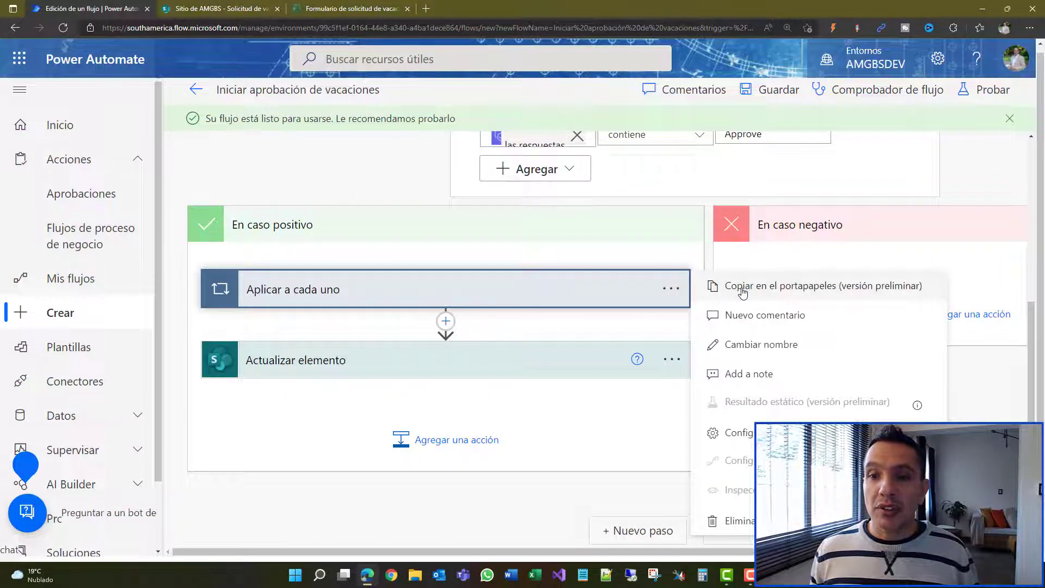
click(743, 293)
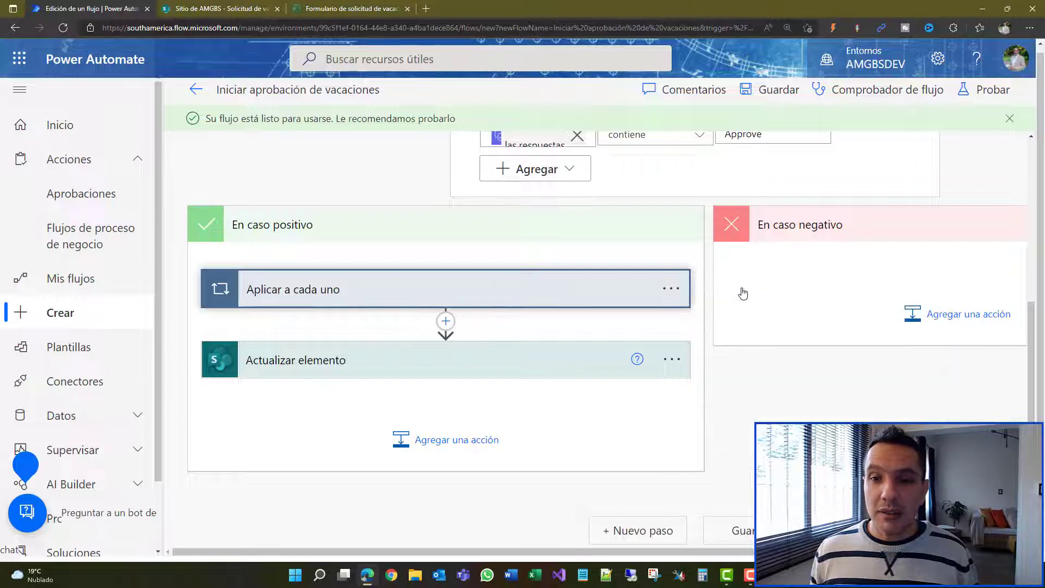
click(673, 365)
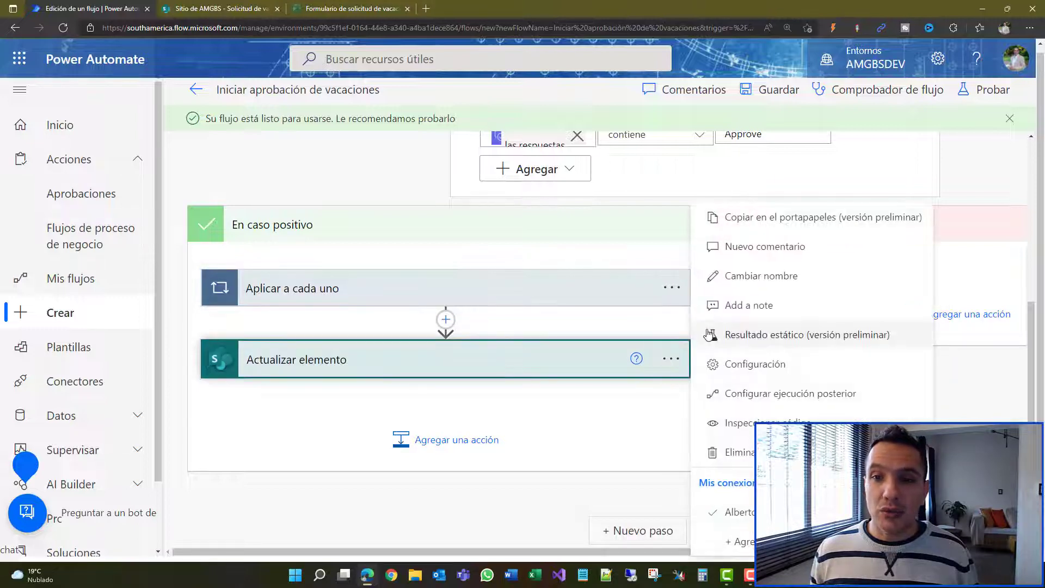
click(767, 223)
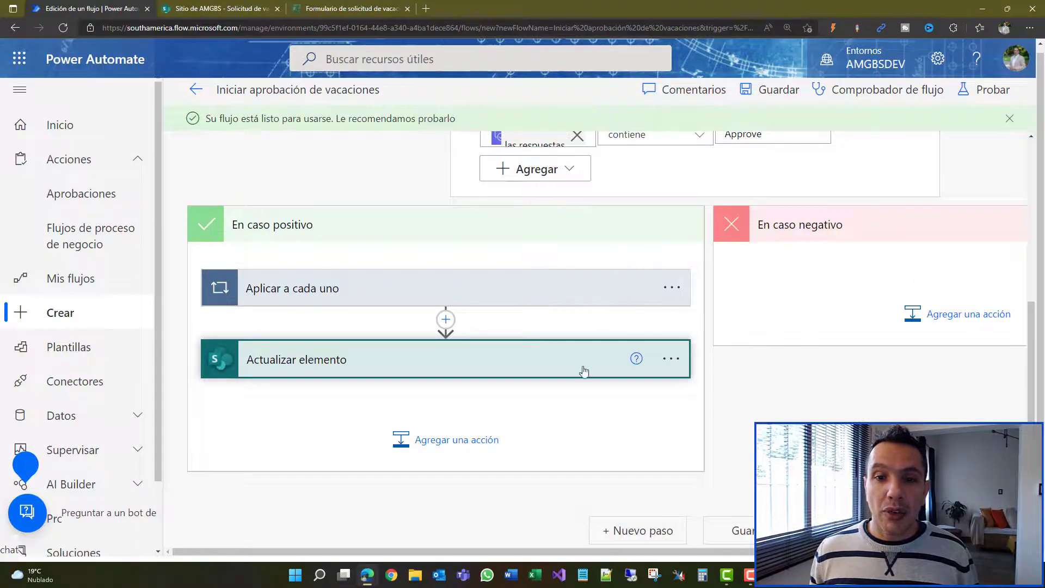
Step: Paste the copied Aplicar a cada uno loop into the En caso negativo branch
drag(557, 555, 709, 556)
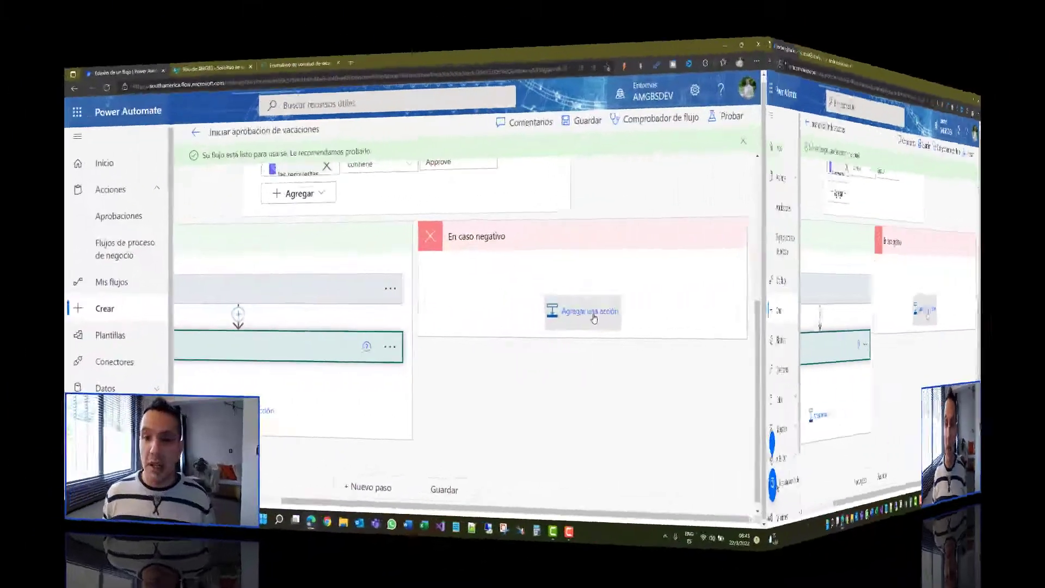
click(788, 322)
click(926, 369)
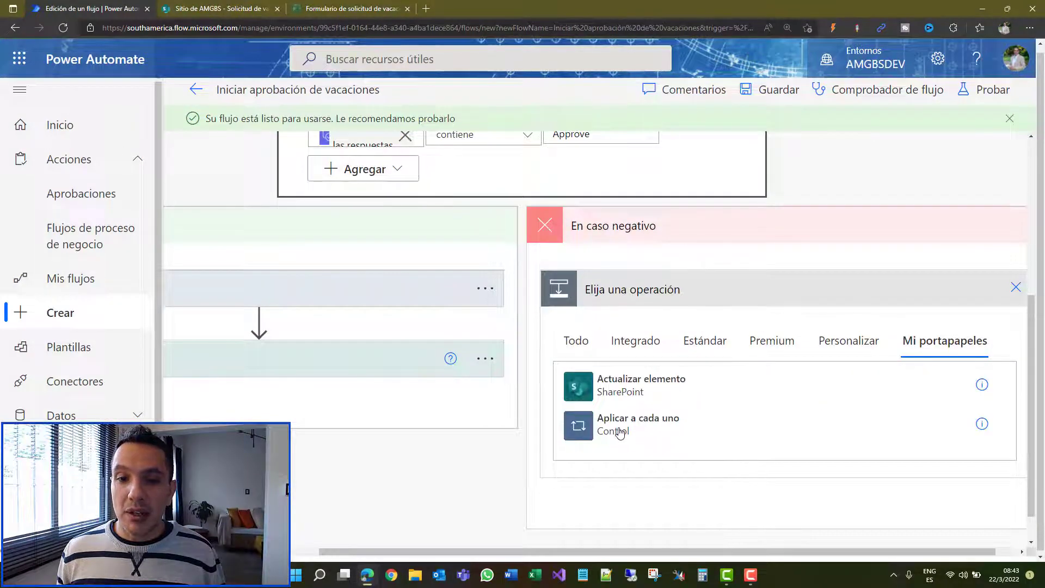
click(619, 433)
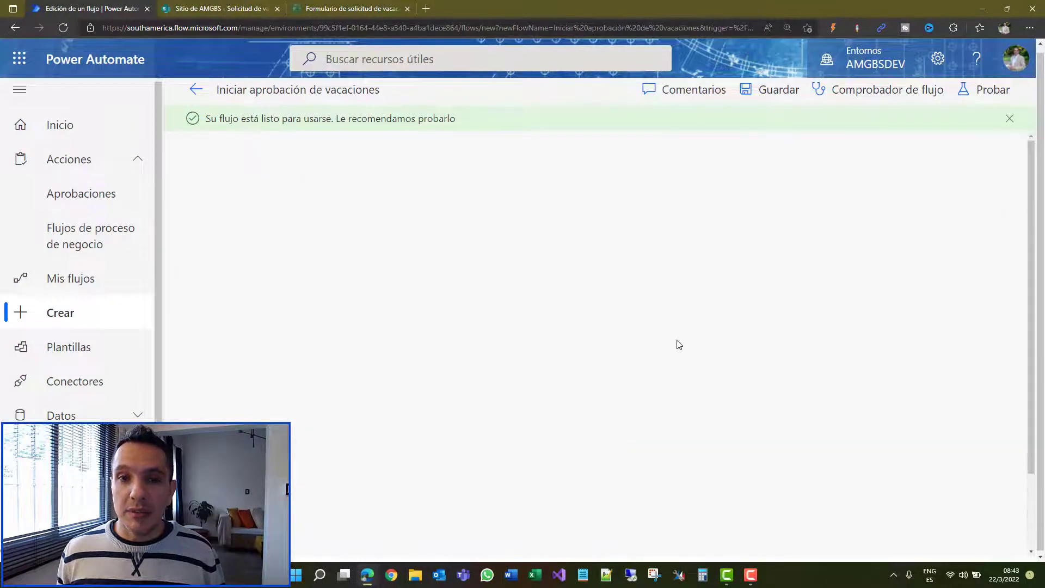
Step: Paste the copied Actualizar elemento below the loop in En caso negativo
scroll(661, 324, down, 5)
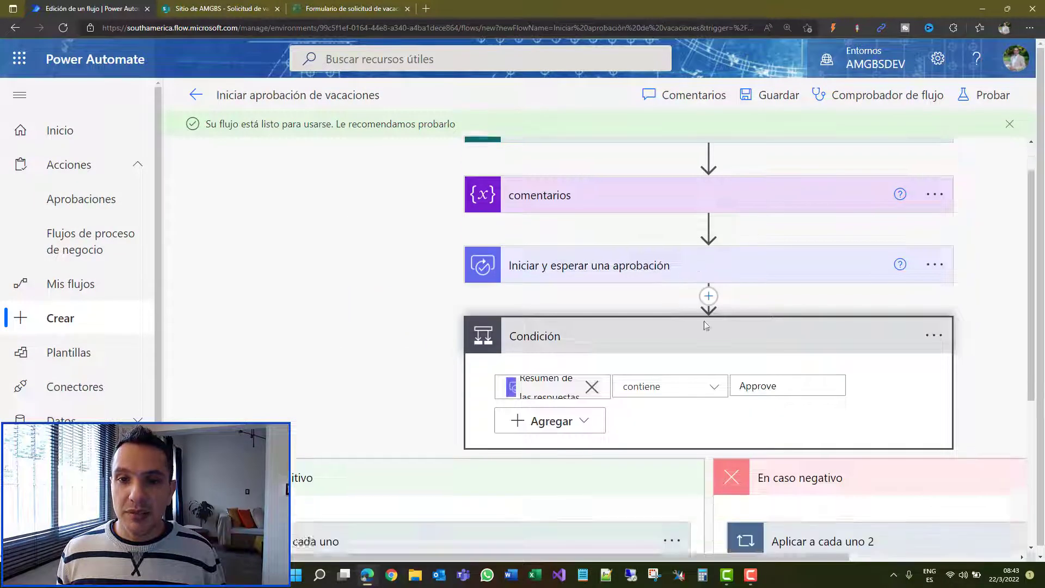
scroll(700, 400, right, 4)
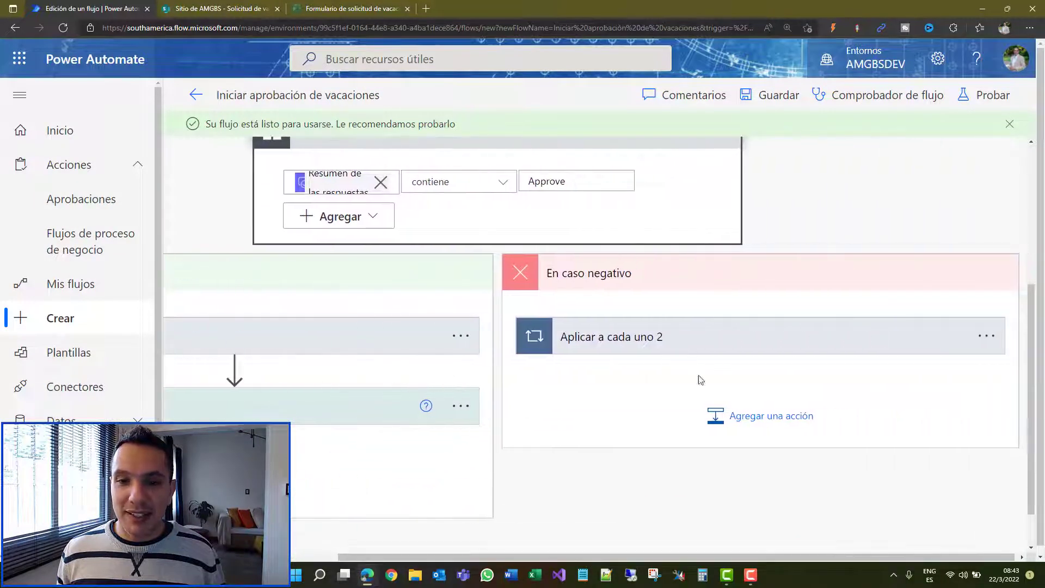
click(758, 427)
click(883, 423)
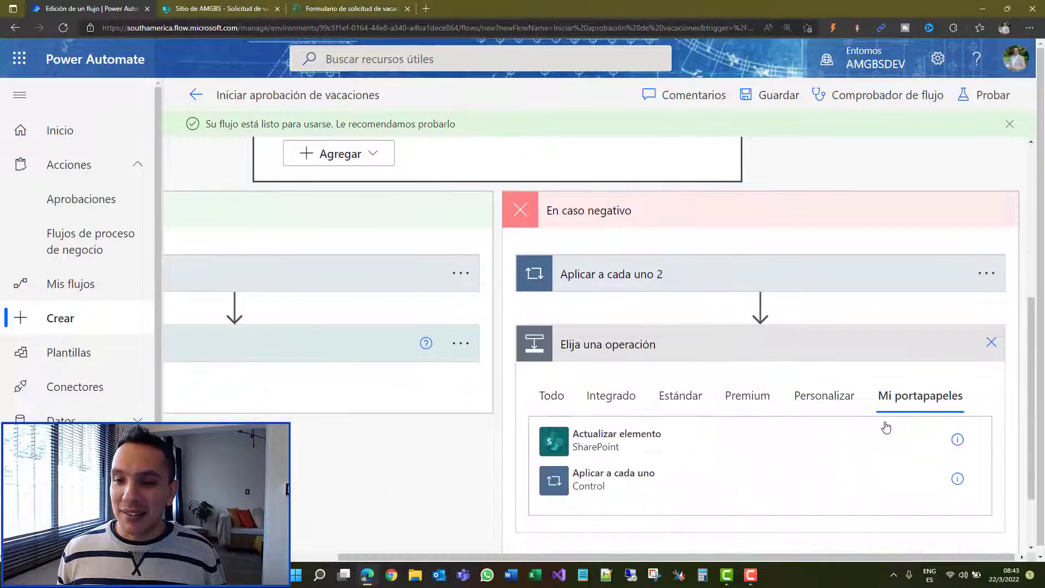
click(617, 441)
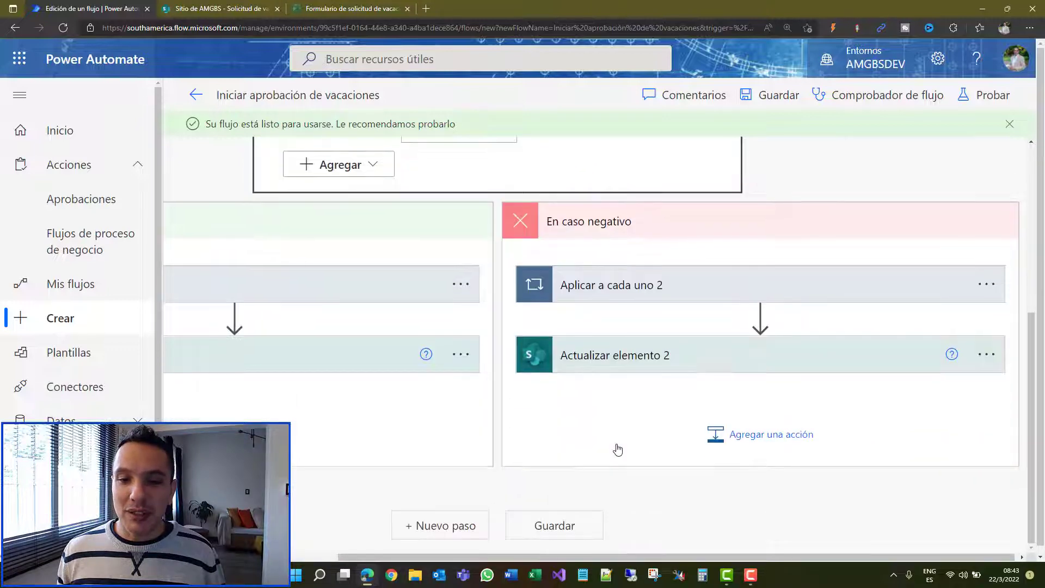
Step: Expand the pasted loop, append step and update step to review their settings
click(657, 294)
scroll(588, 321, up, 2)
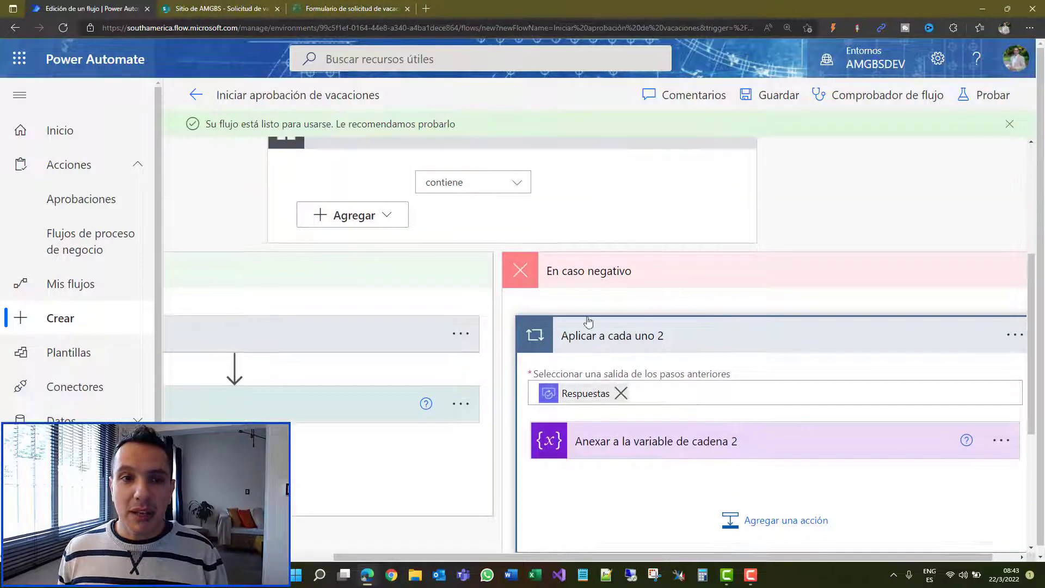
click(701, 454)
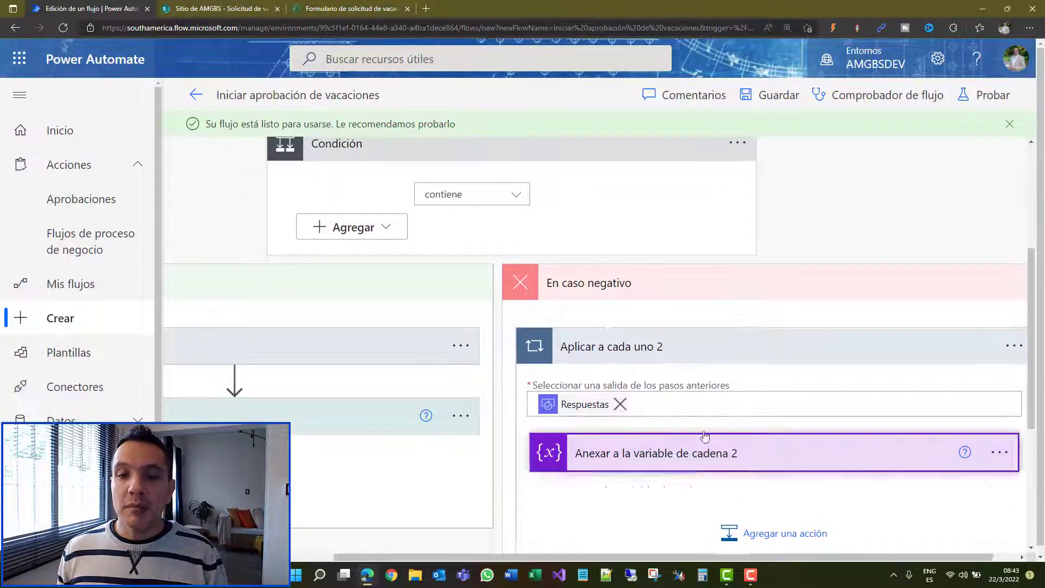
scroll(599, 327, up, 3)
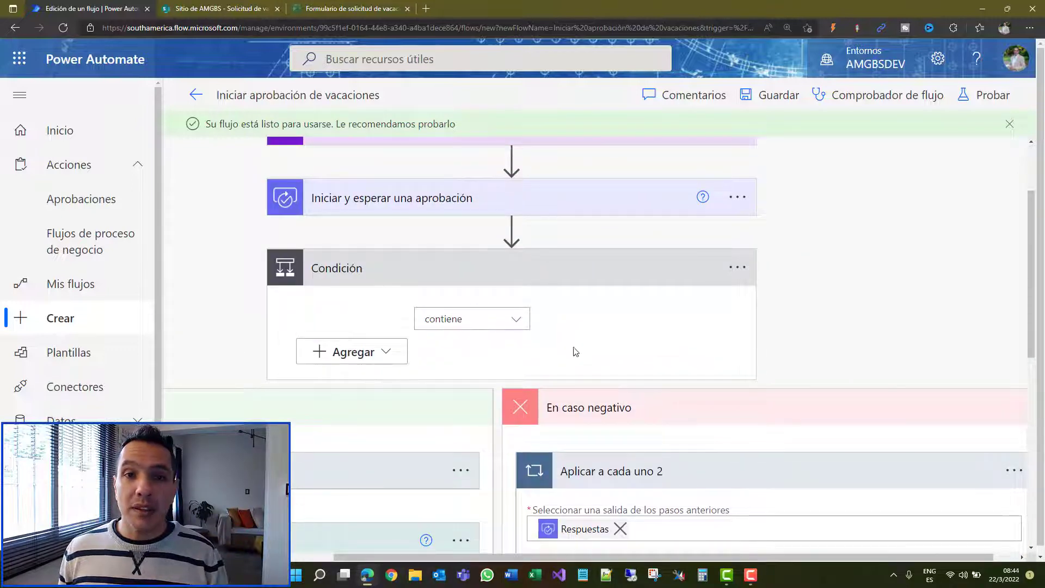
scroll(640, 442, down, 8)
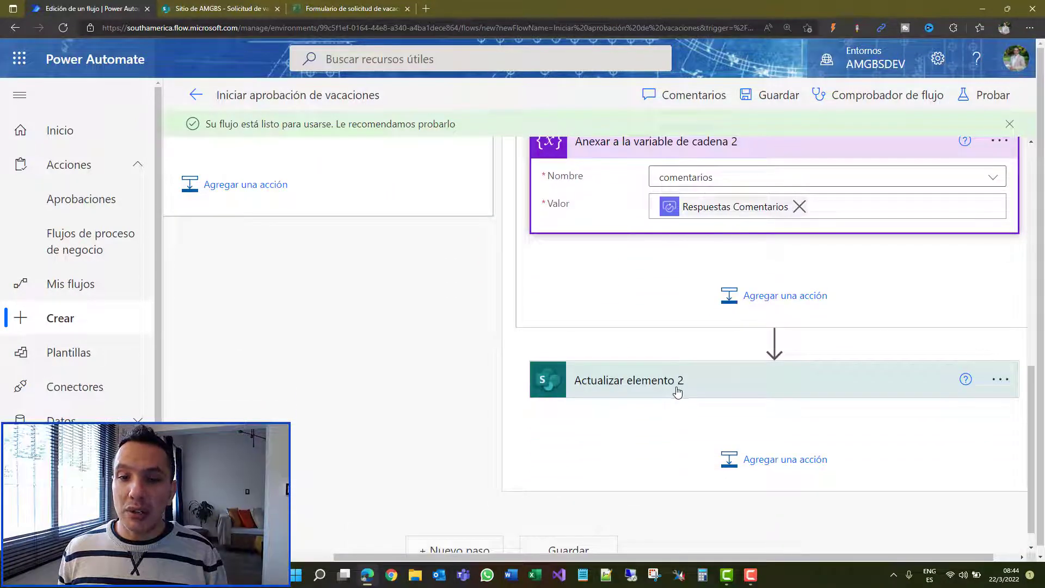
click(677, 392)
scroll(675, 218, down, 4)
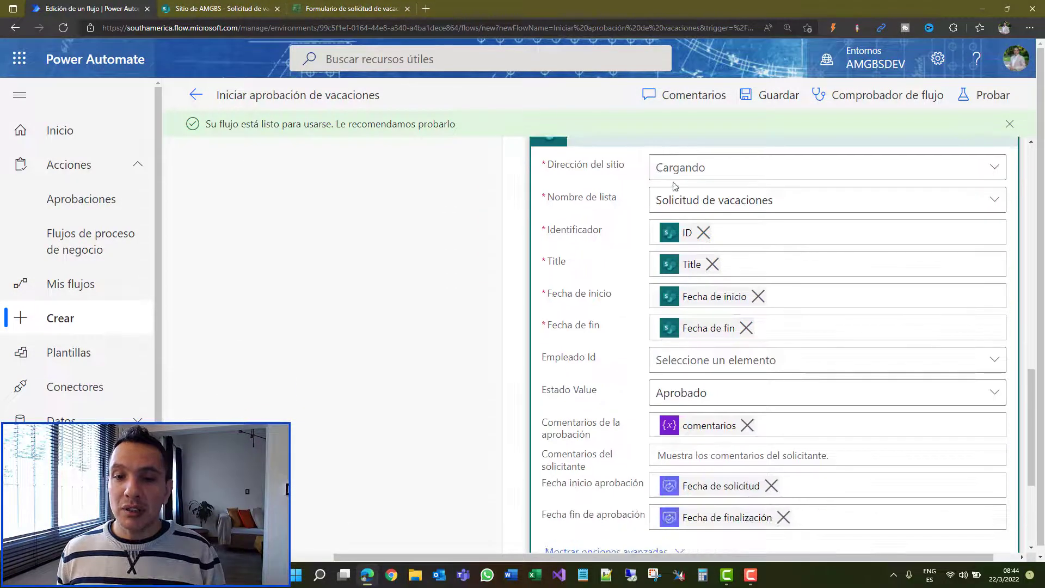
scroll(762, 334, down, 1)
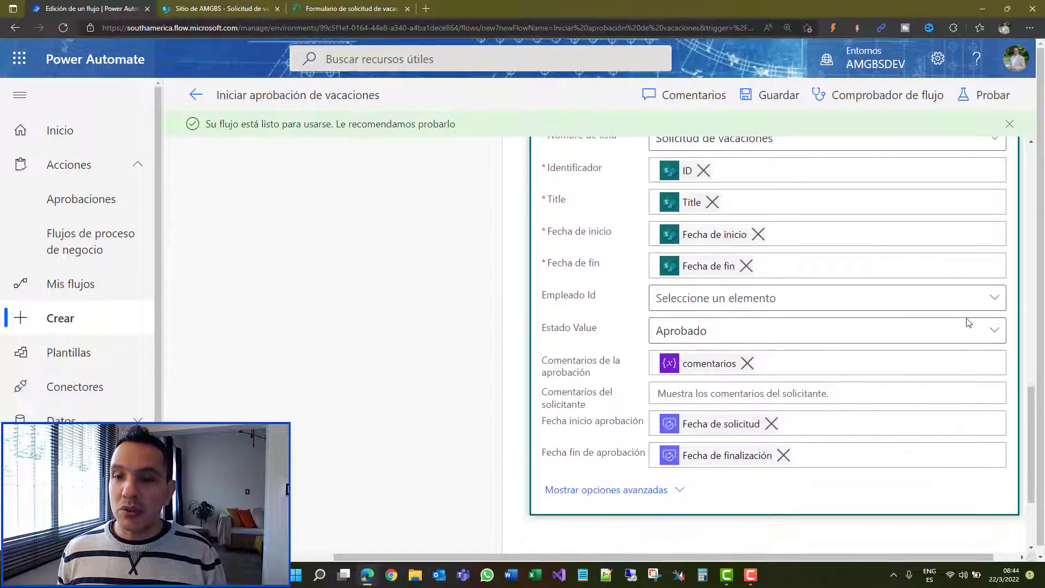
Step: Set Actualizar elemento 2's Estado value to Rechazado and save the flow
click(994, 331)
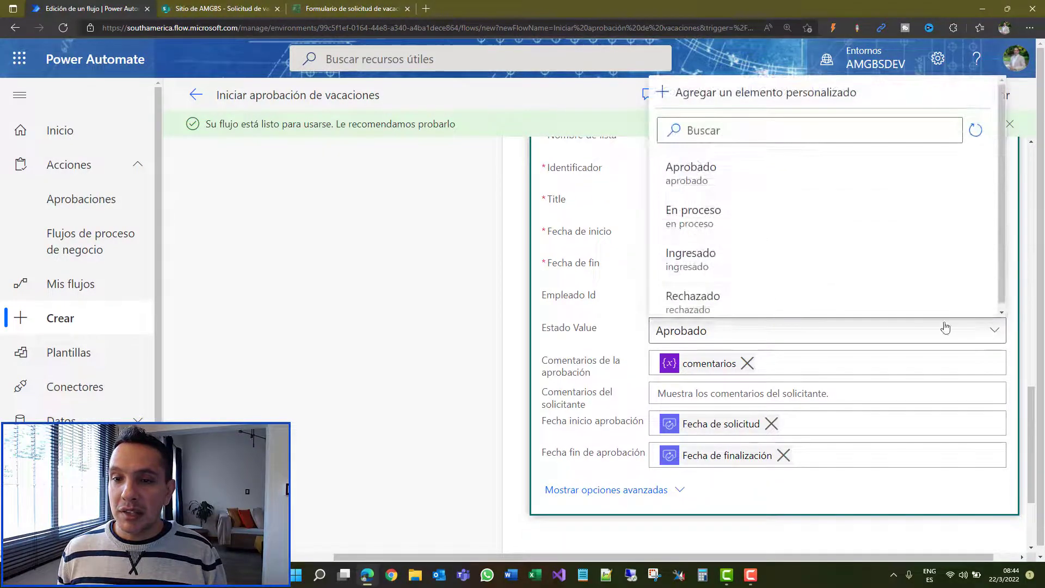
click(799, 306)
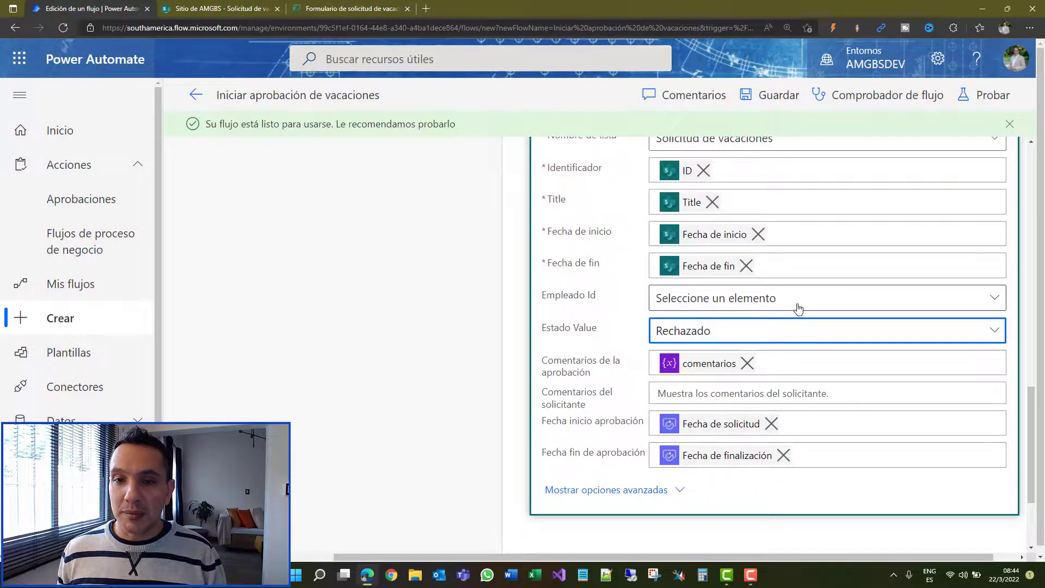
click(779, 97)
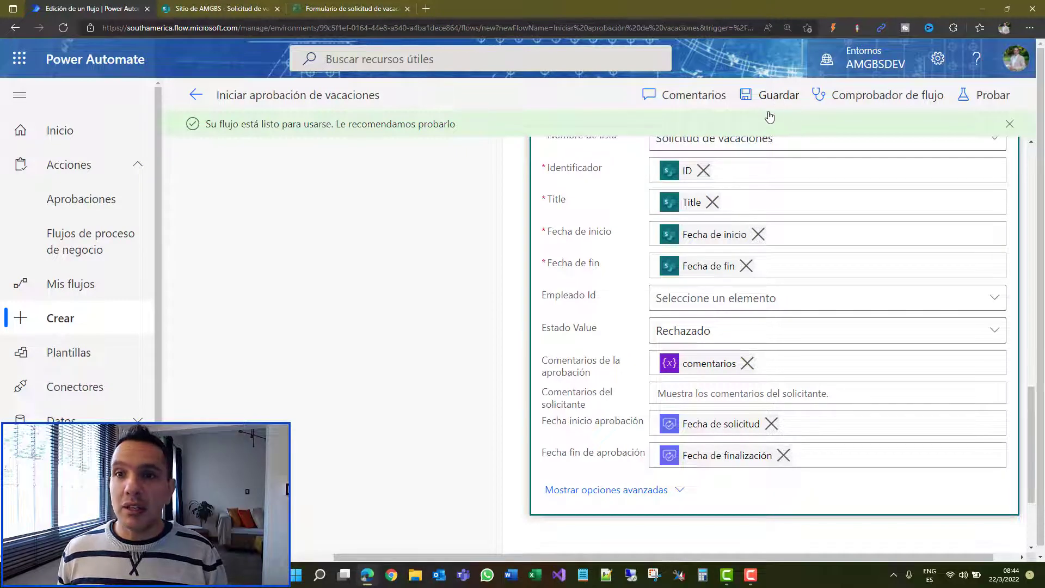
Step: Start a manual test run of the flow
click(992, 97)
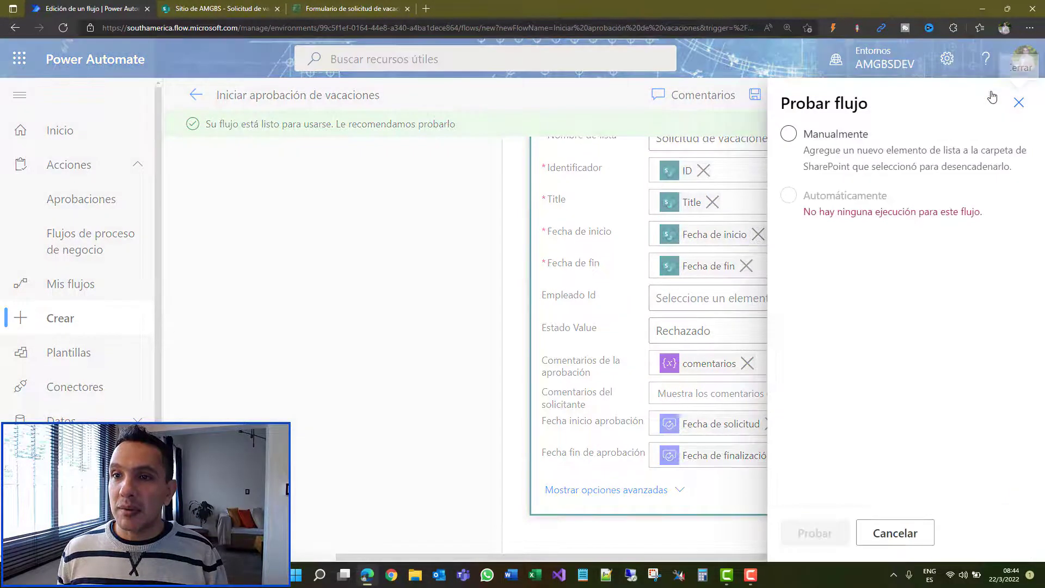
click(850, 136)
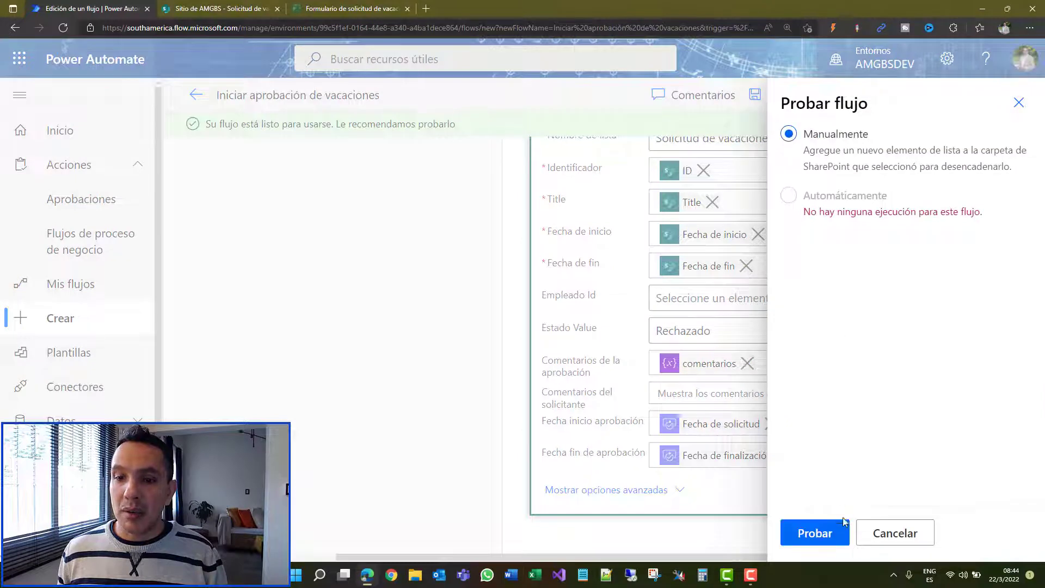
click(839, 532)
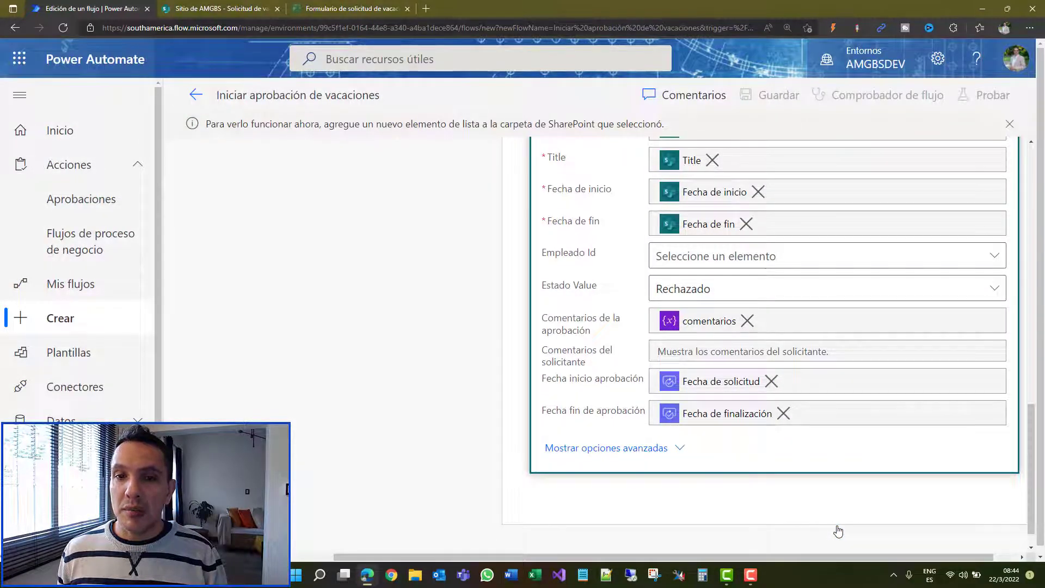
Step: Copy the vacation form's share link and load it in a new tab
click(351, 6)
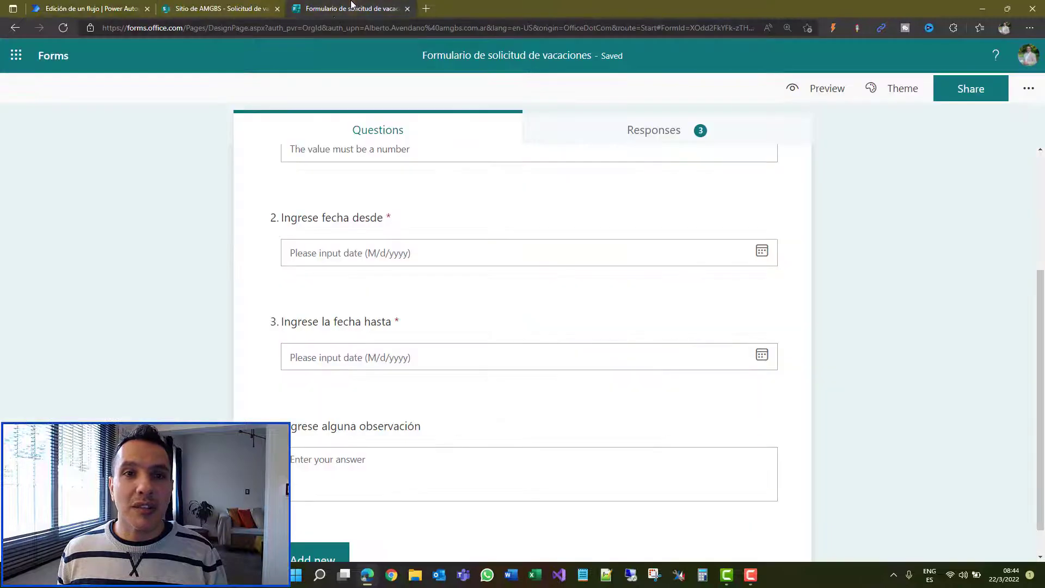
click(967, 90)
click(998, 223)
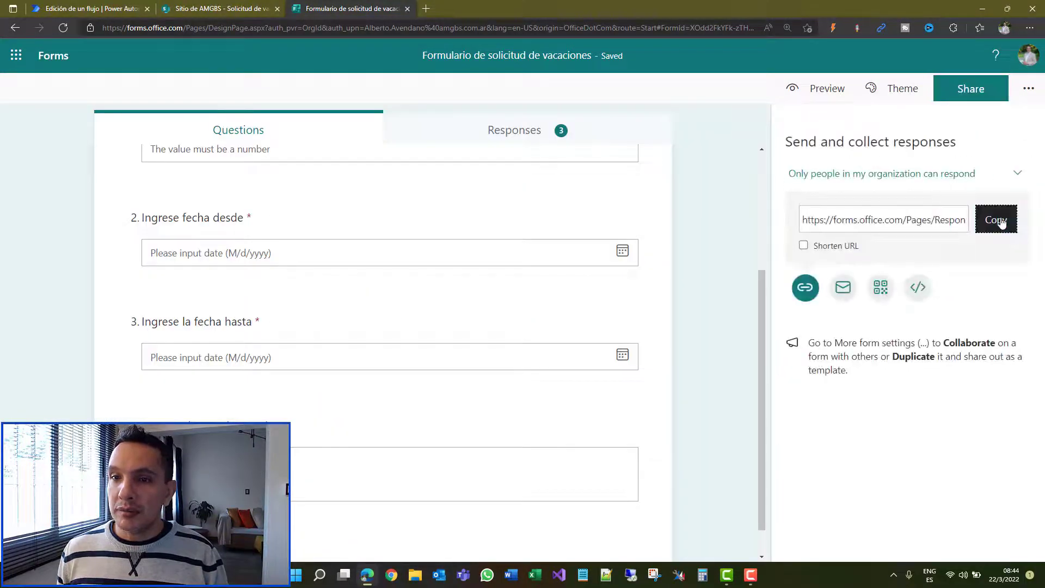
click(426, 8)
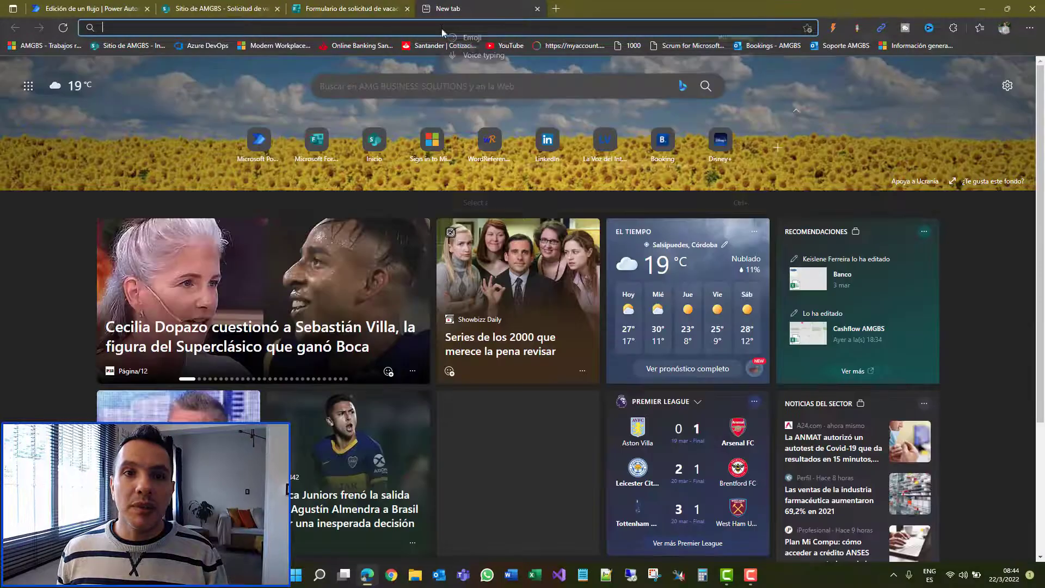
right_click(441, 28)
click(475, 166)
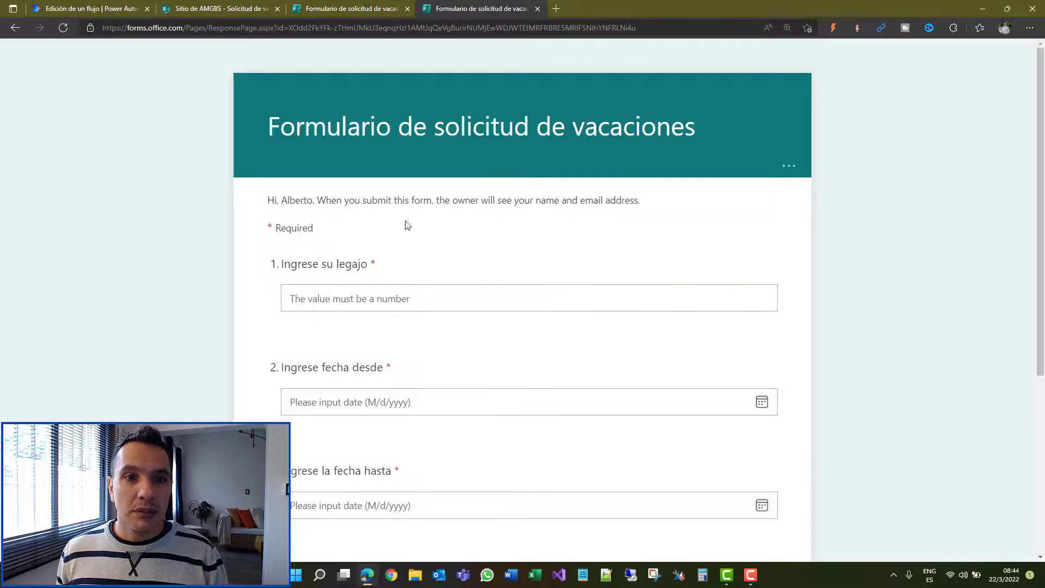
Step: Answer legajo 2 with start date 4/1/2022 and end date 4/8/2022
click(404, 298)
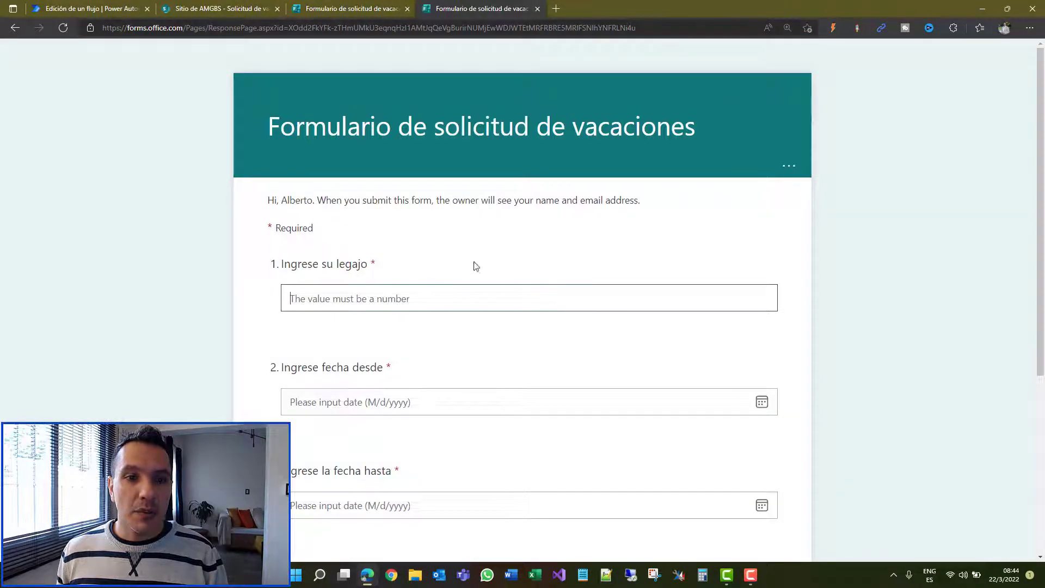
scroll(541, 214, down, 3)
text(2)
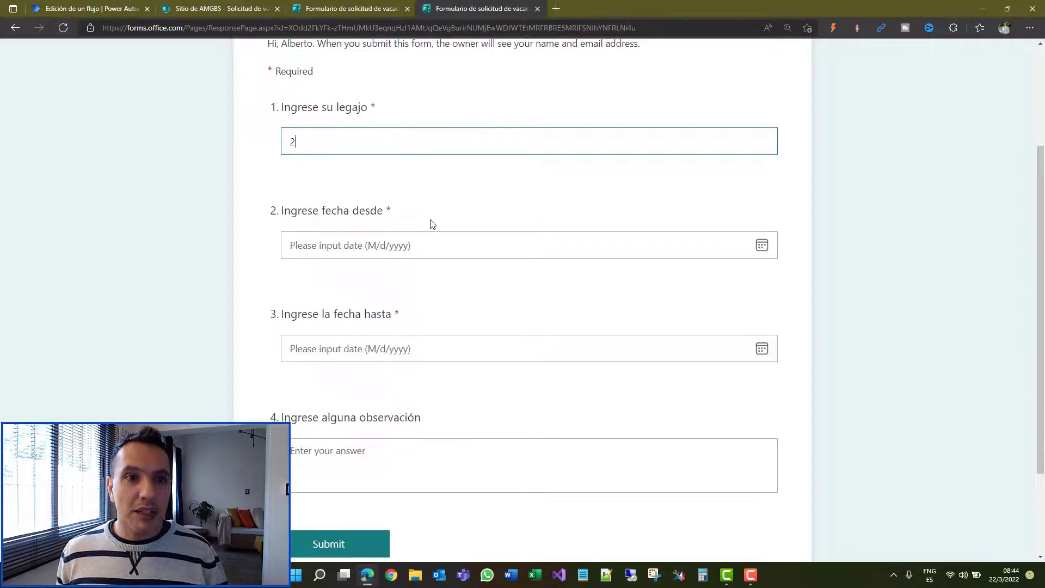
click(423, 246)
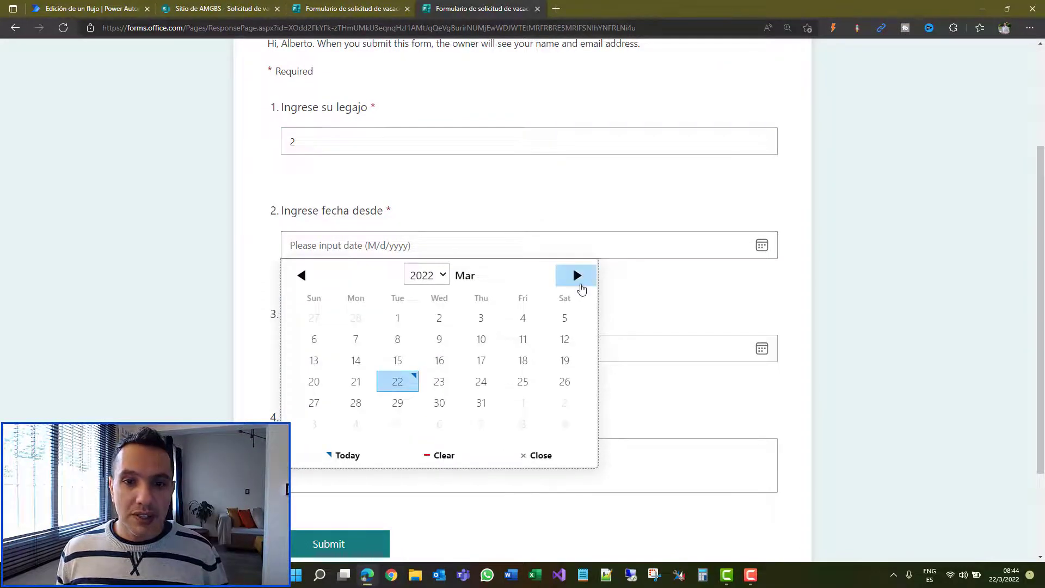
click(578, 275)
click(521, 319)
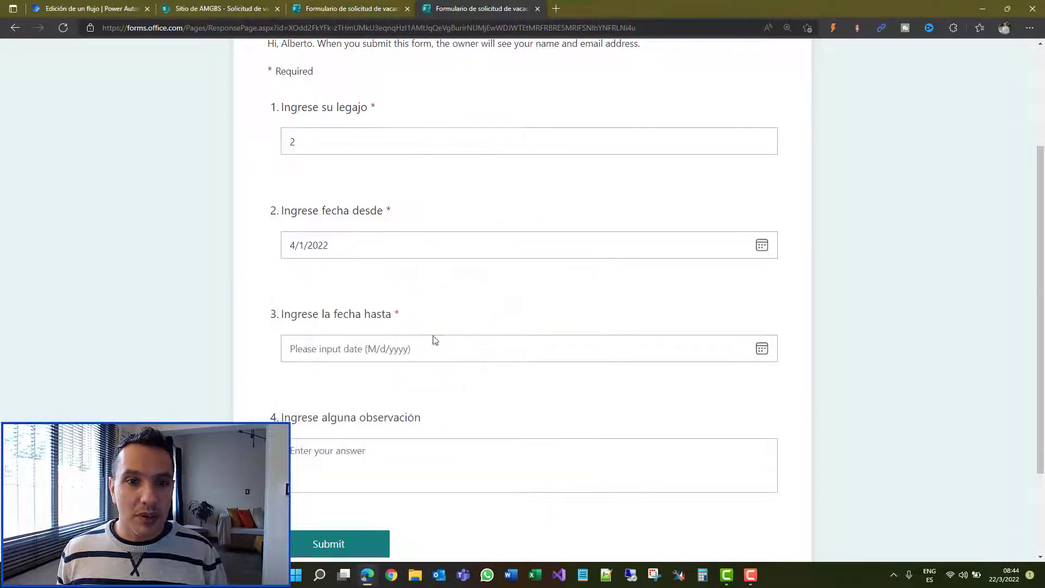
click(434, 343)
click(576, 377)
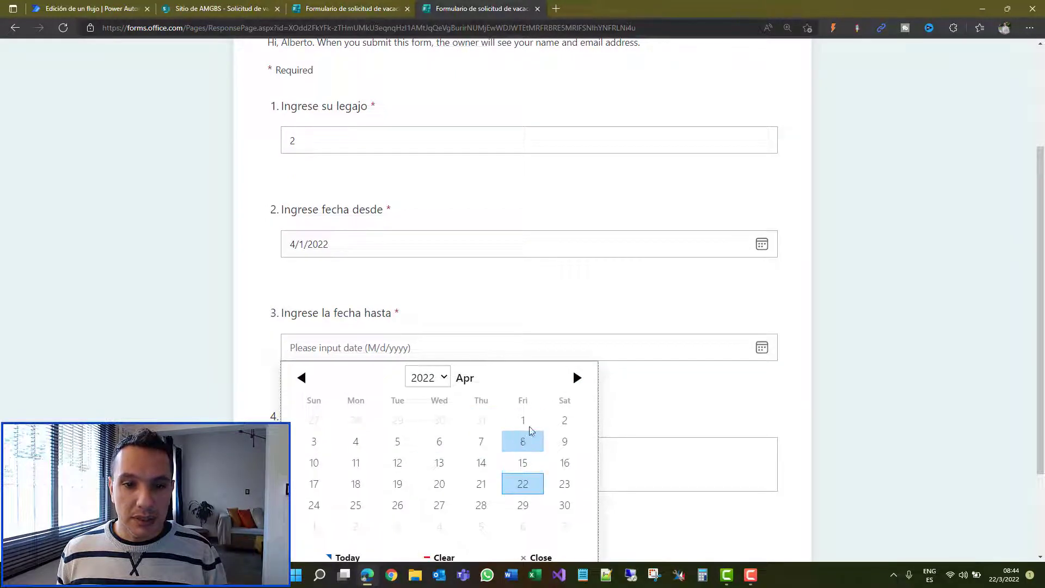
click(523, 441)
Step: Enter the observation 'Tengo un viaje planificado.' and submit the form
scroll(786, 297, down, 1)
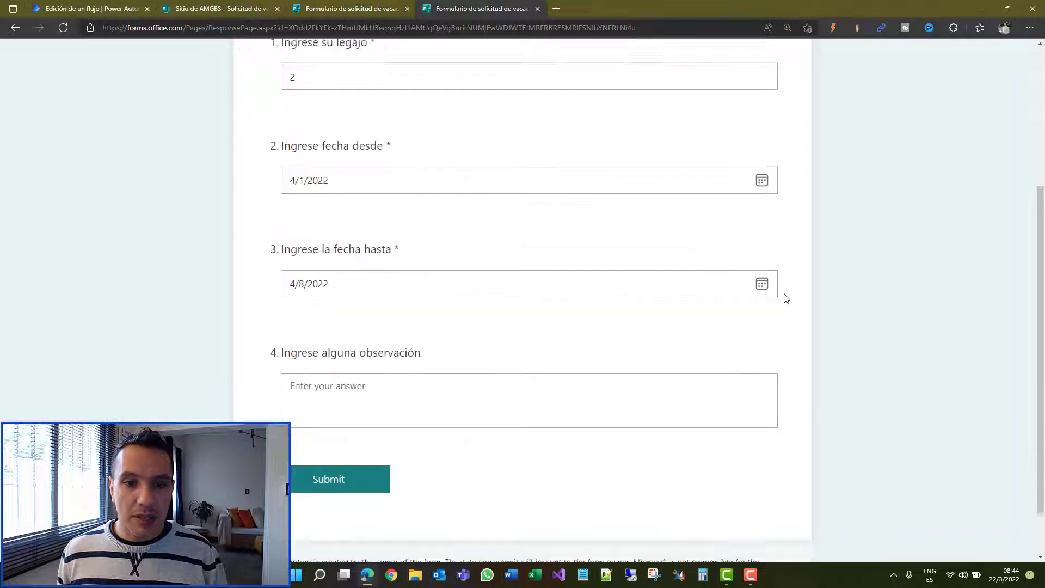
scroll(786, 298, down, 1)
click(525, 347)
text(Tengo)
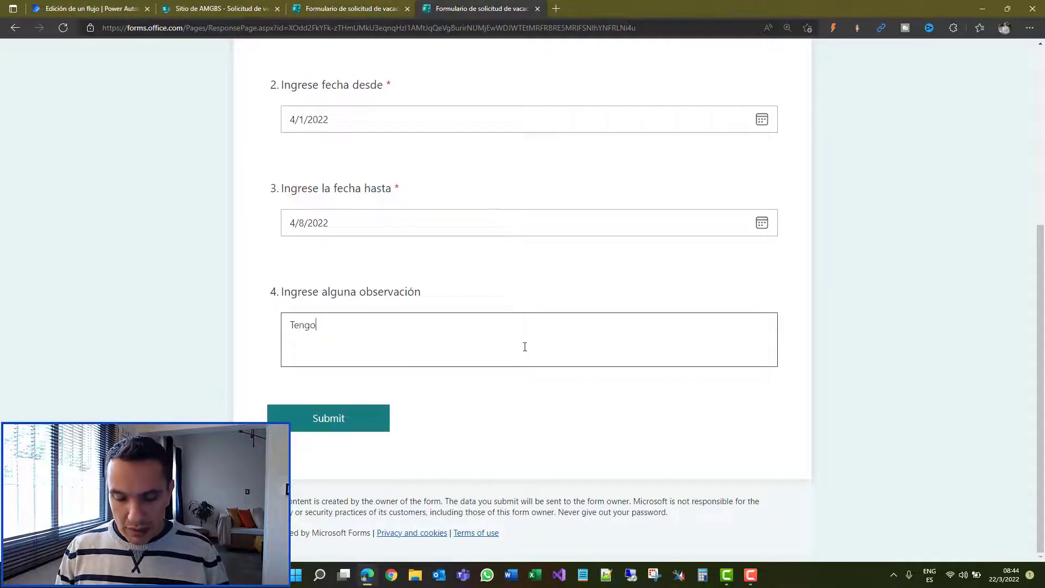
text( un v)
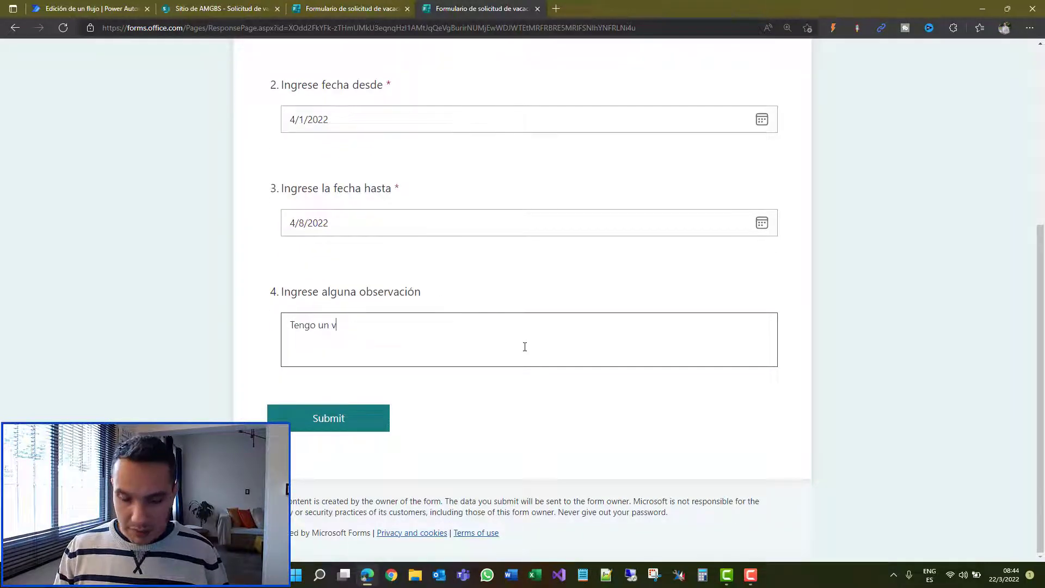
text(iaje planific)
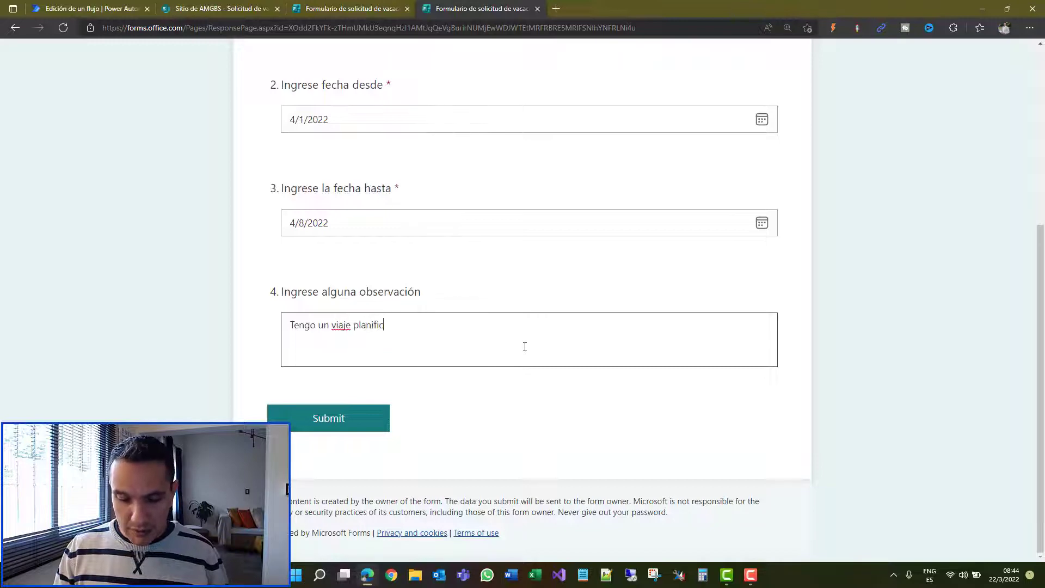
text(ado.)
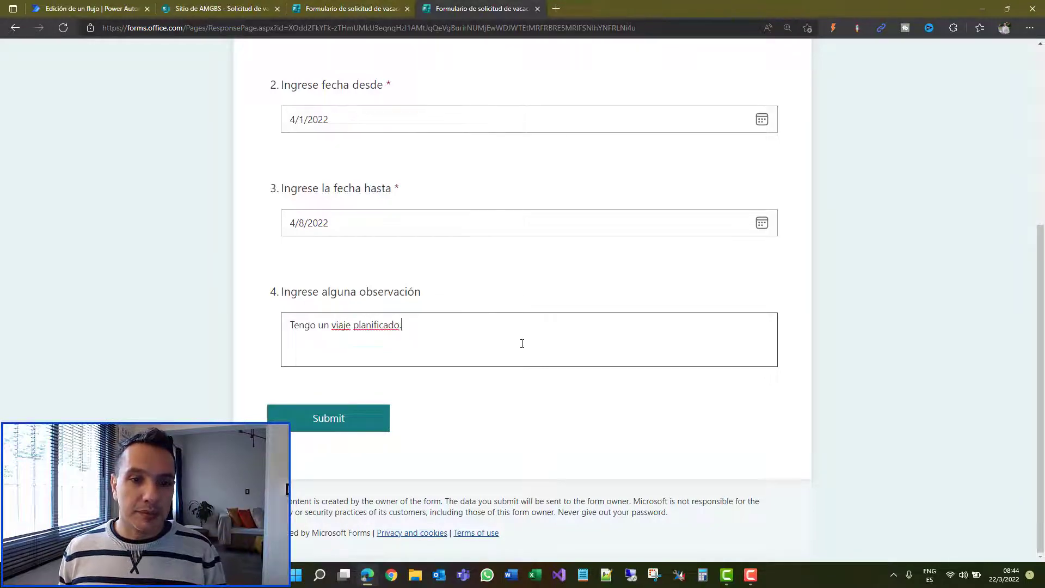
scroll(545, 316, up, 5)
scroll(535, 215, down, 4)
scroll(406, 314, down, 1)
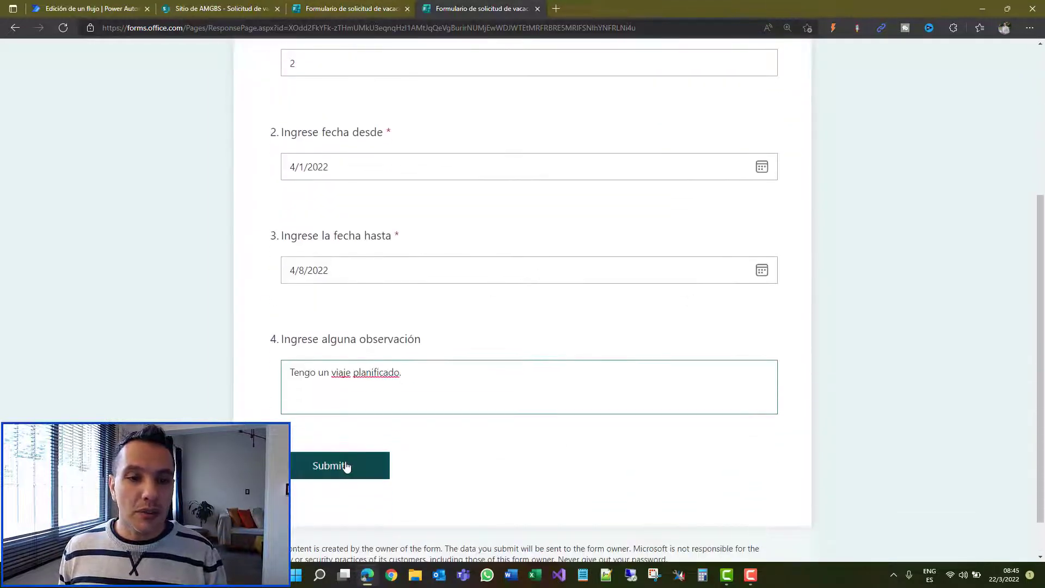
click(347, 467)
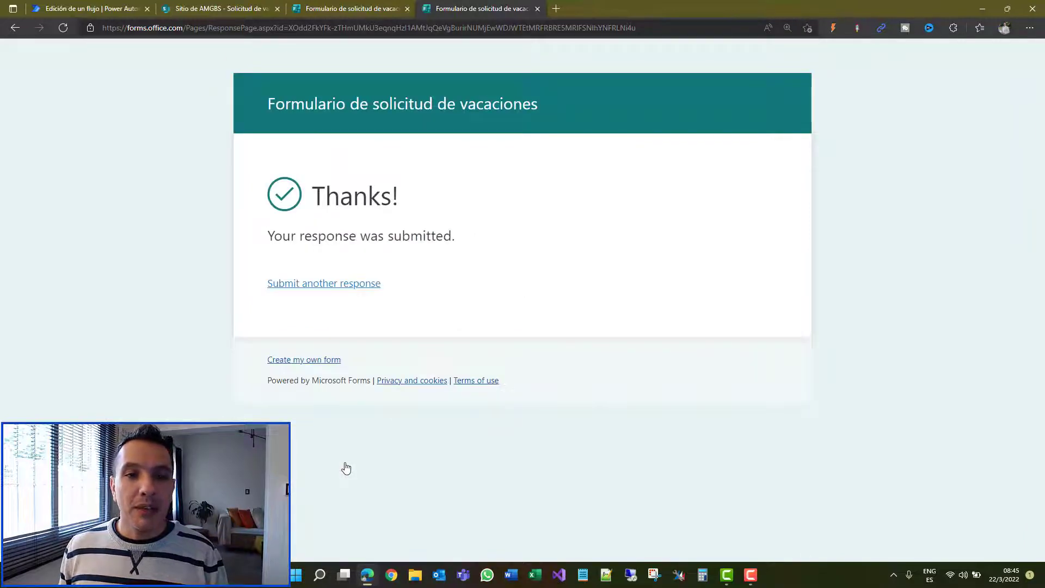
Step: Close the SharePoint details pane and reload the list to show the legajo 2 request
click(218, 6)
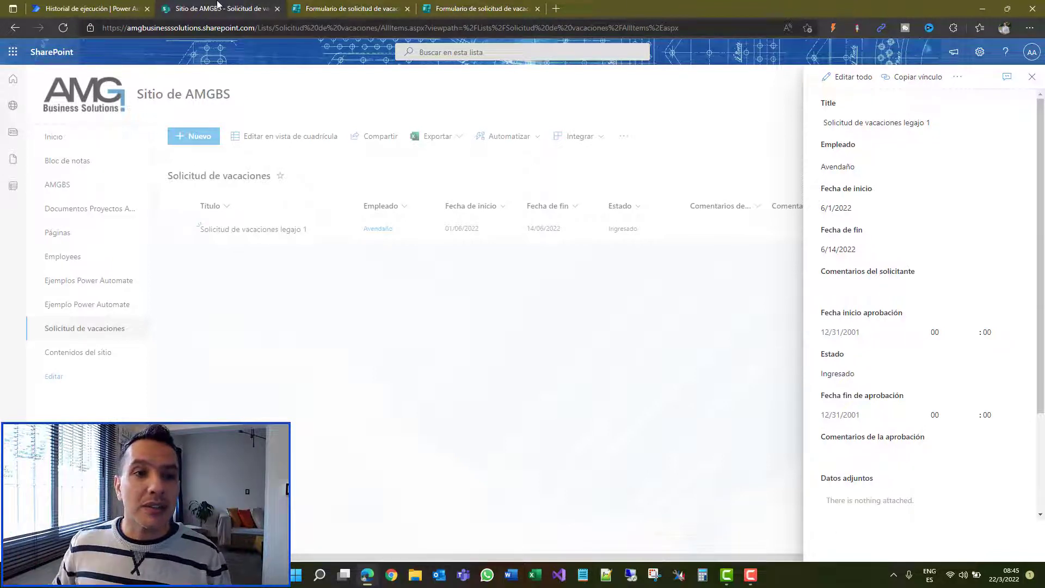
click(1032, 77)
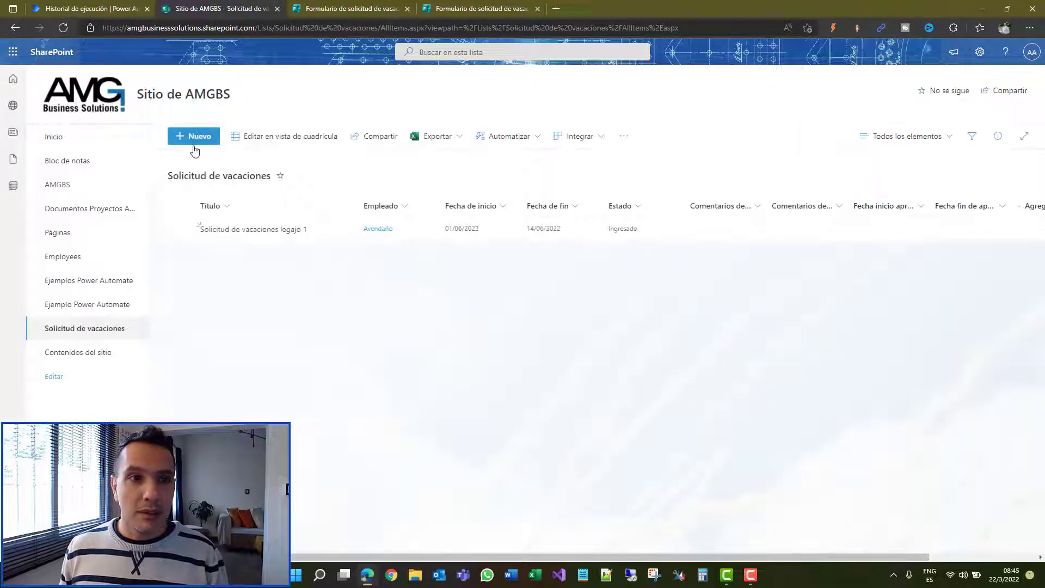
click(67, 30)
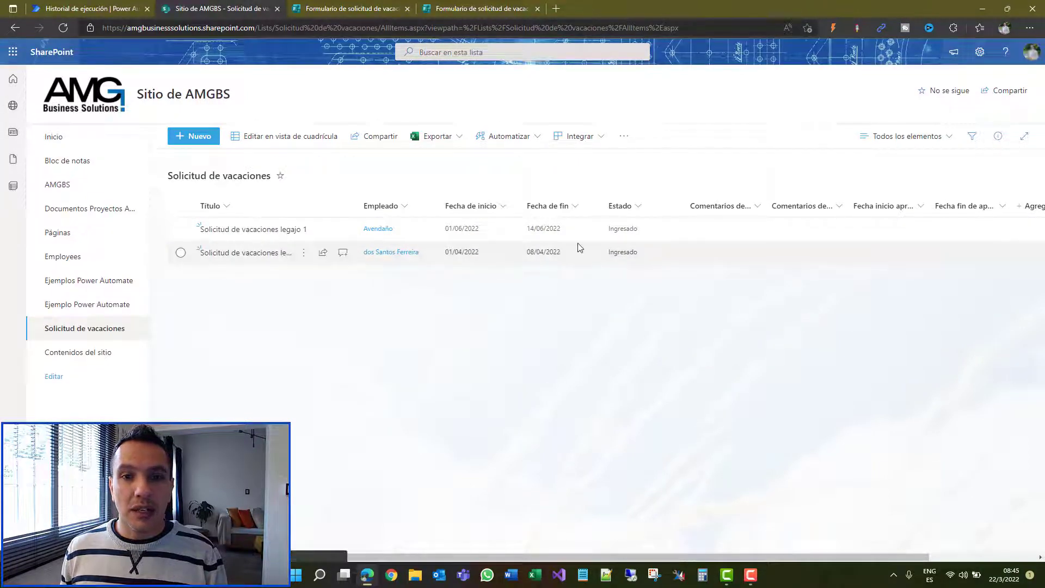
click(109, 10)
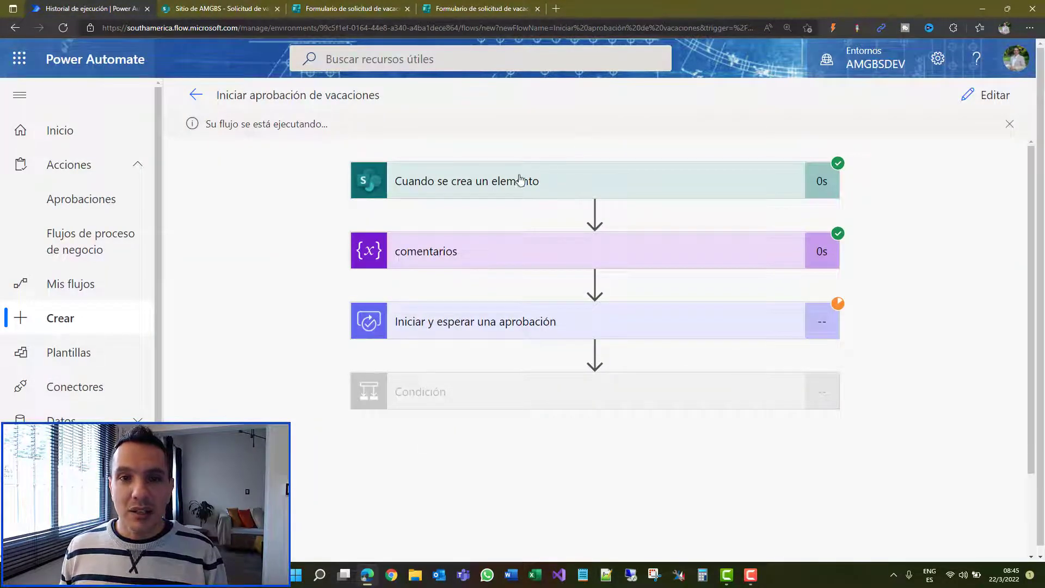
Step: Review the test run waiting at the approval step, then go to the Outlook inbox
scroll(569, 215, down, 2)
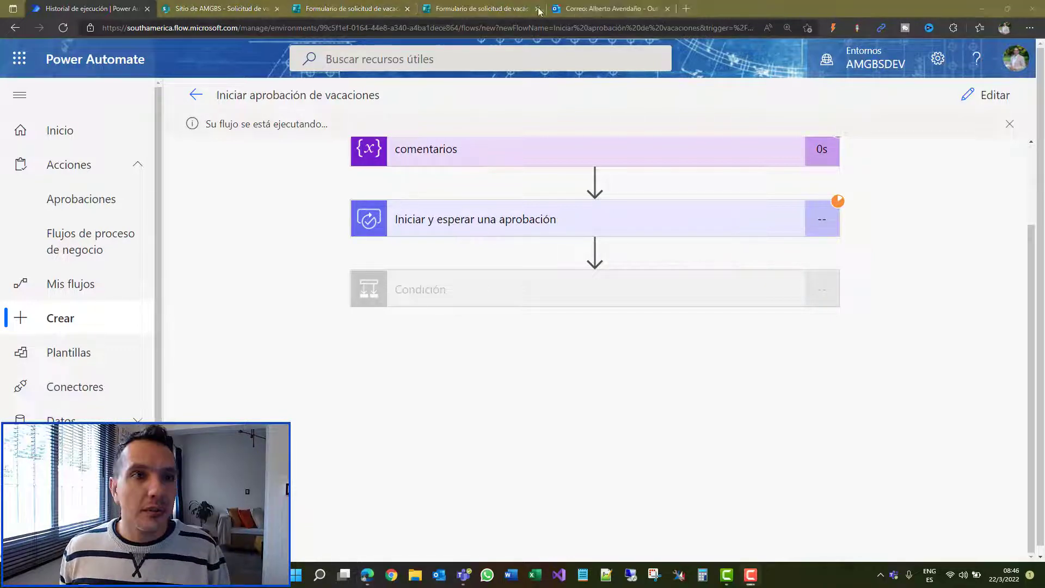
click(602, 7)
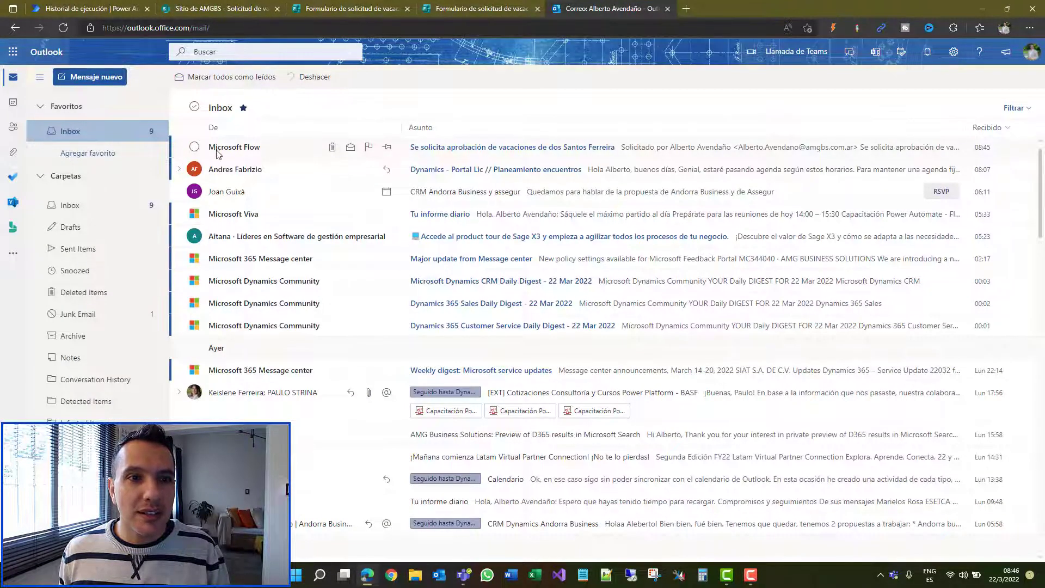
Step: Open the vacation approval email, review its creation date, and choose Aprobar to reach the response form
click(454, 167)
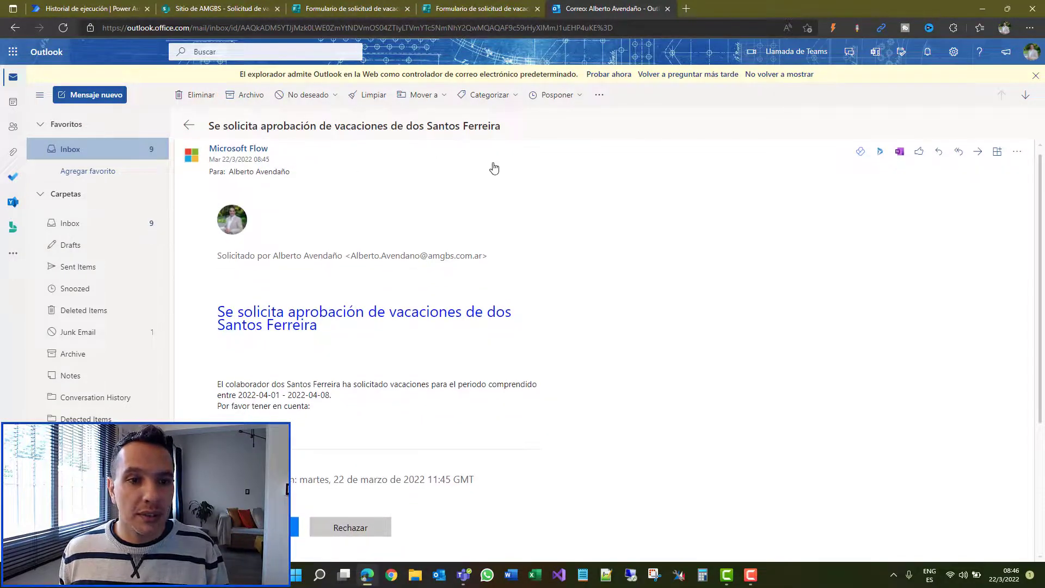
scroll(431, 216, down, 2)
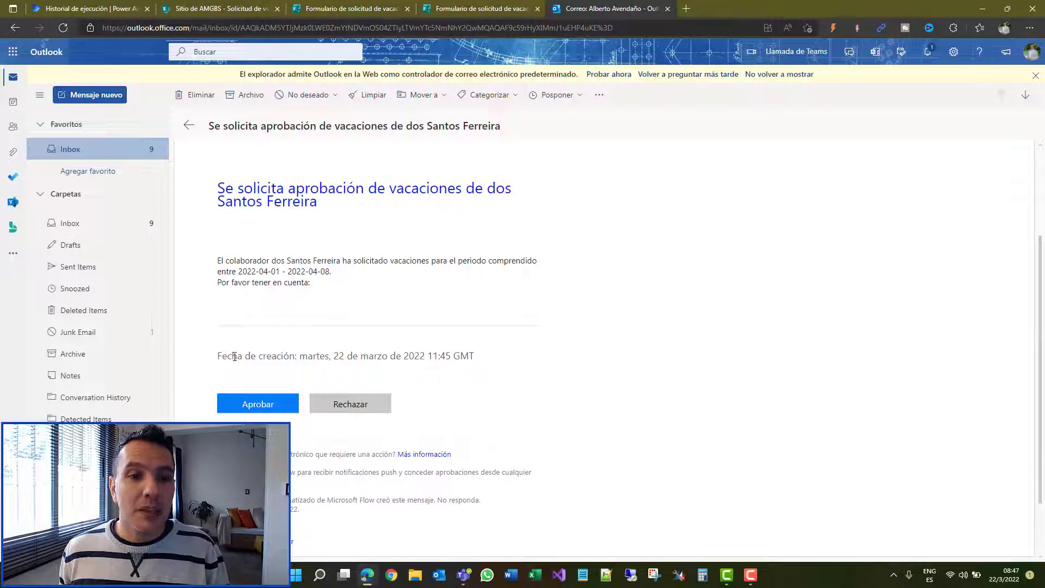
drag(475, 357, 456, 358)
click(480, 362)
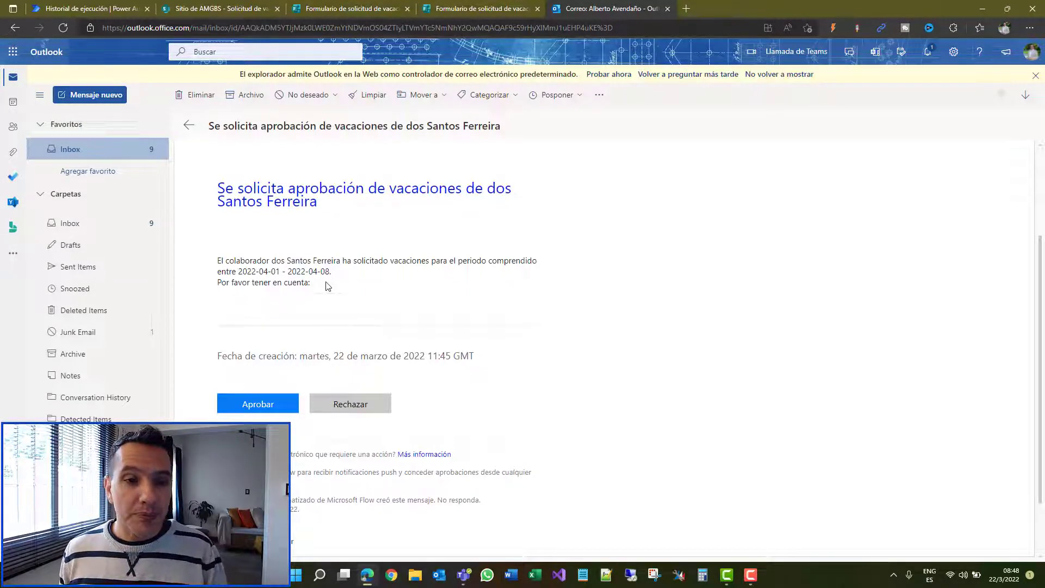
scroll(365, 235, down, 1)
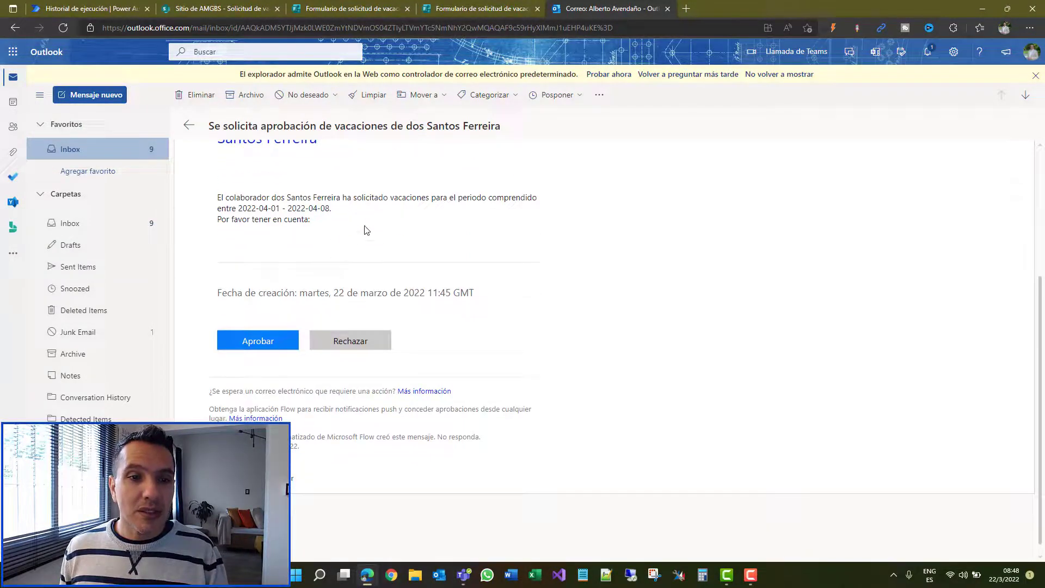
click(256, 346)
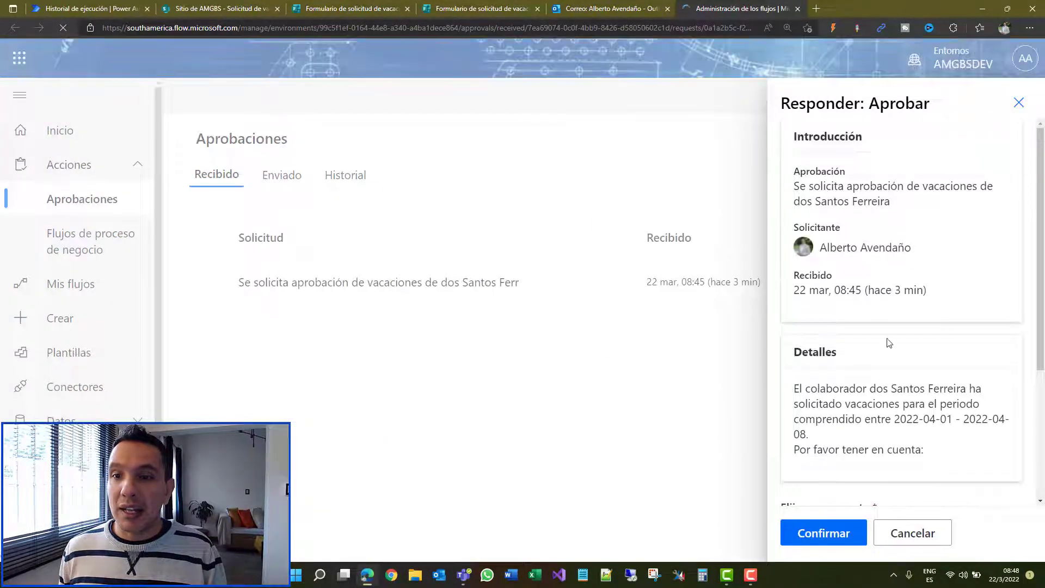
Step: Keep Aprobar as the chosen response in the Responder form, then bring up the request in Teams
scroll(900, 321, down, 1)
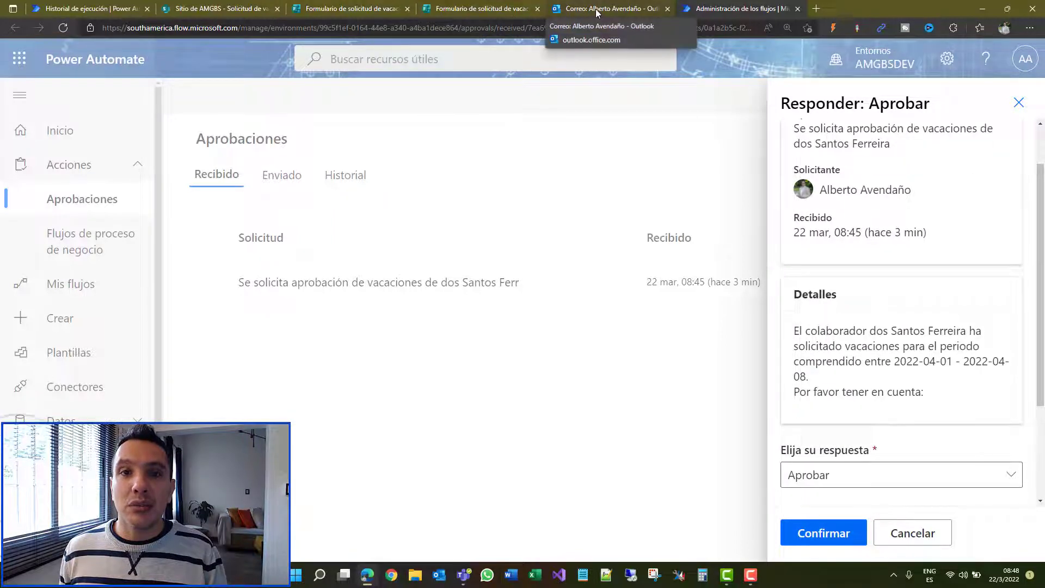
scroll(811, 290, down, 3)
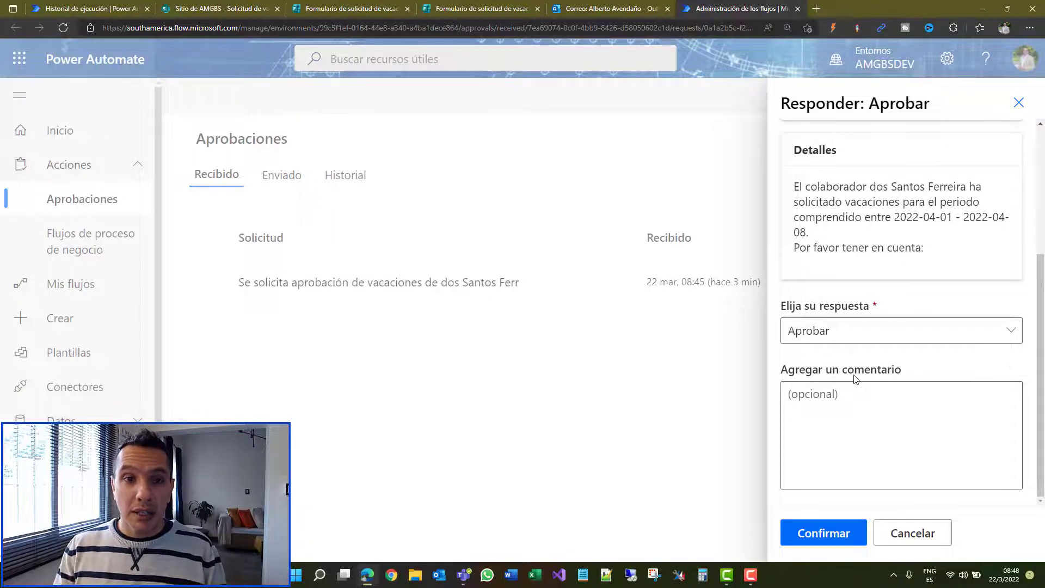
click(888, 333)
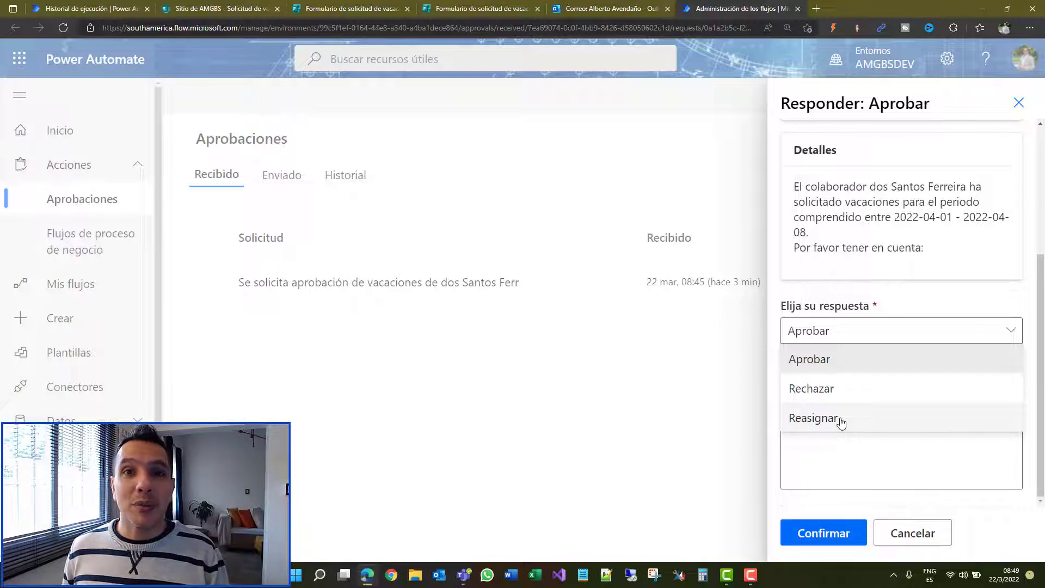
click(876, 275)
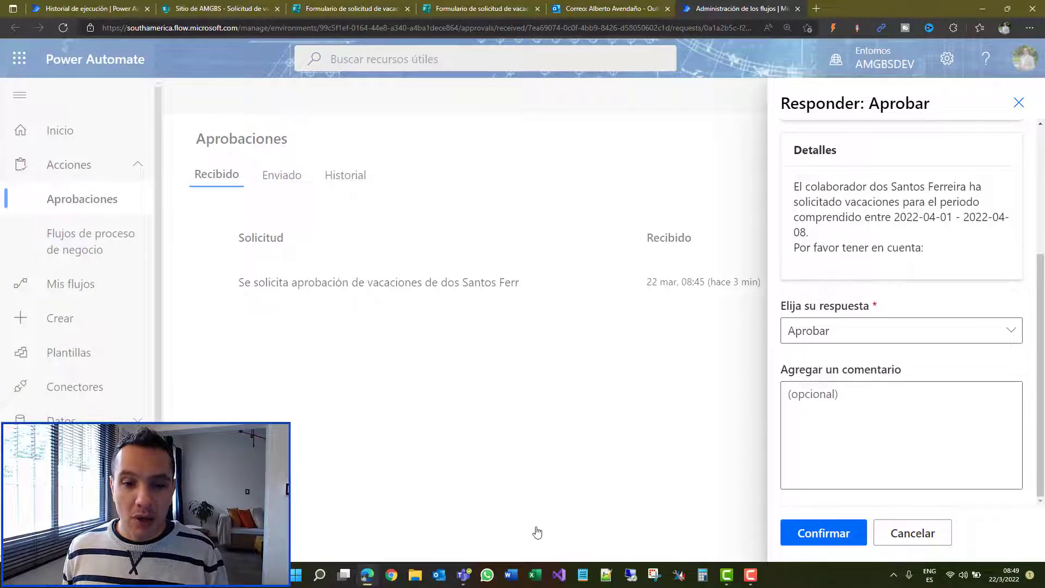
click(463, 576)
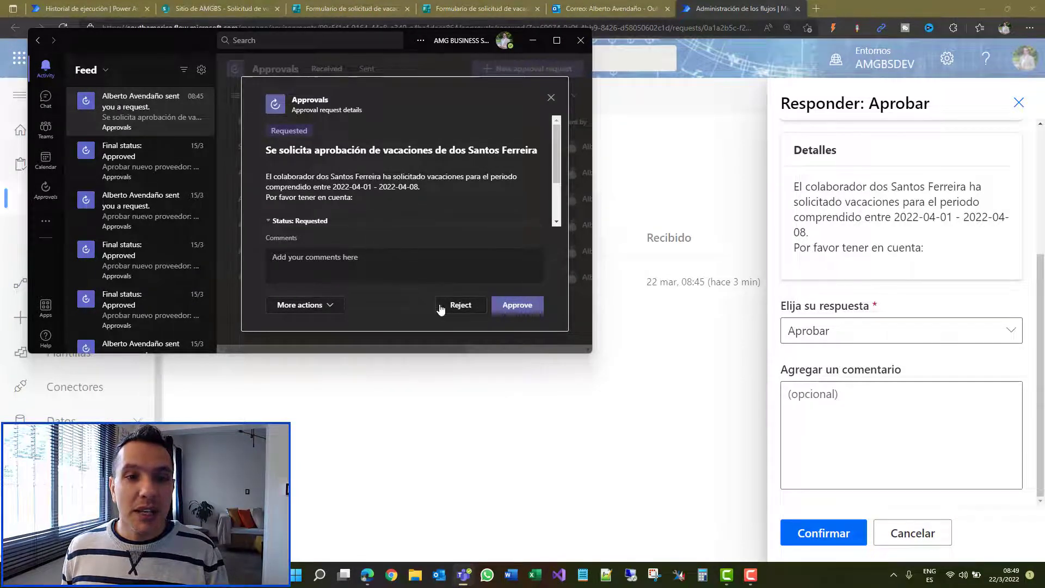
Step: Approve in Teams with the comment 'Está aprobada la solicitud.', then go back to the Historial de ejecución tab
click(326, 307)
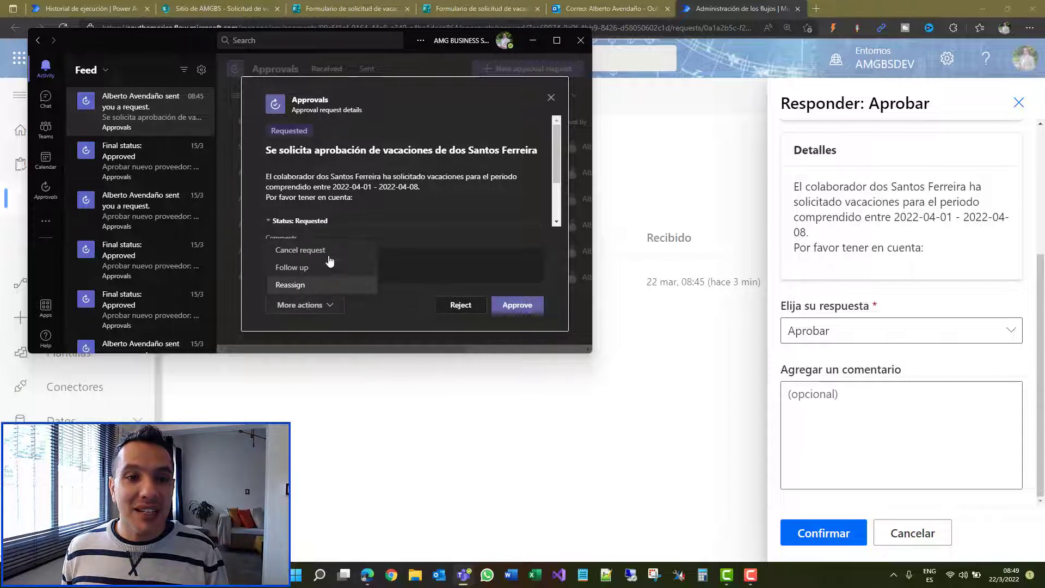
click(371, 305)
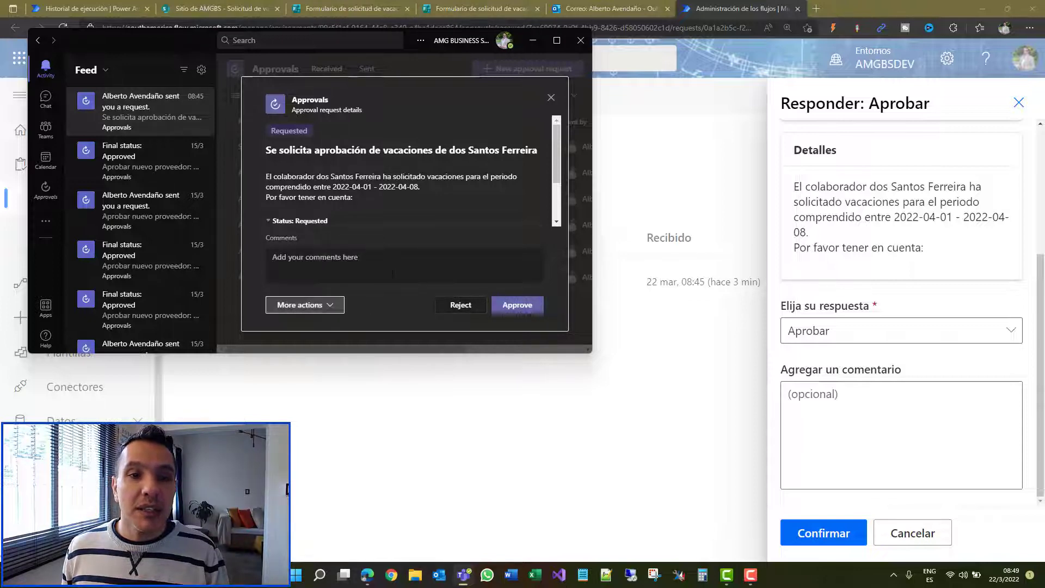
click(393, 273)
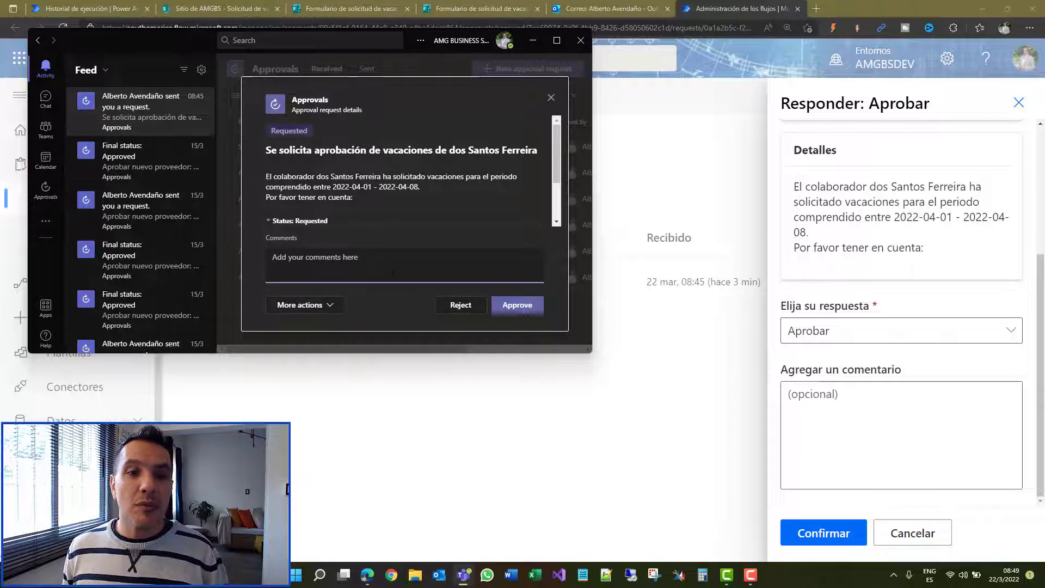
text(Está)
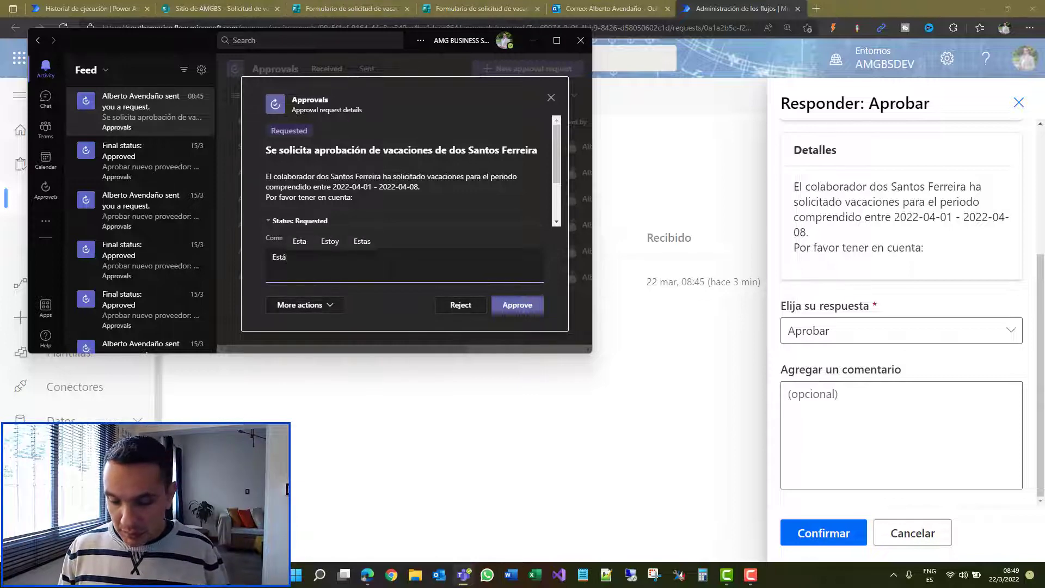
text( apro)
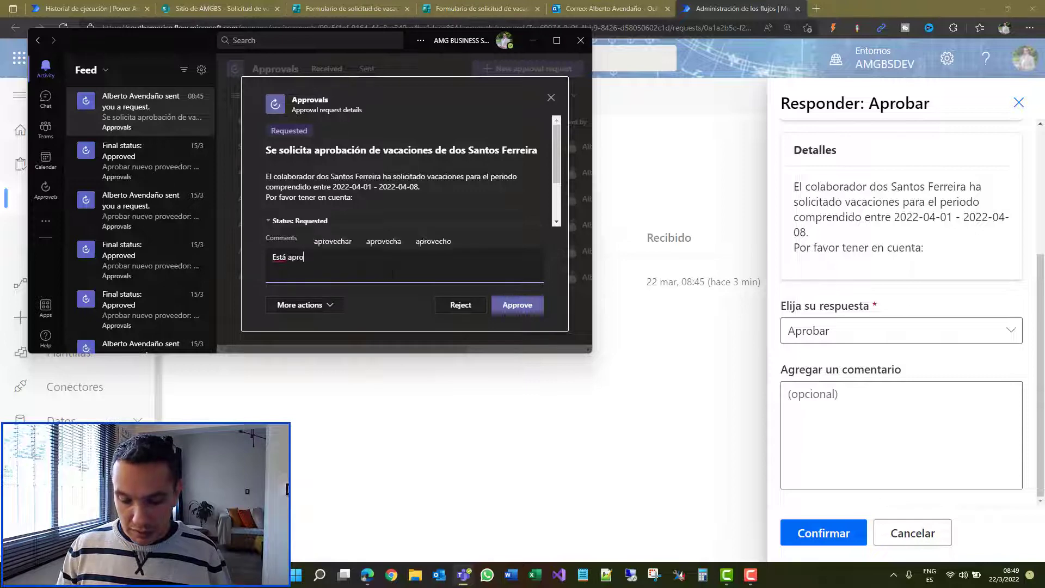
text(bada la solciti)
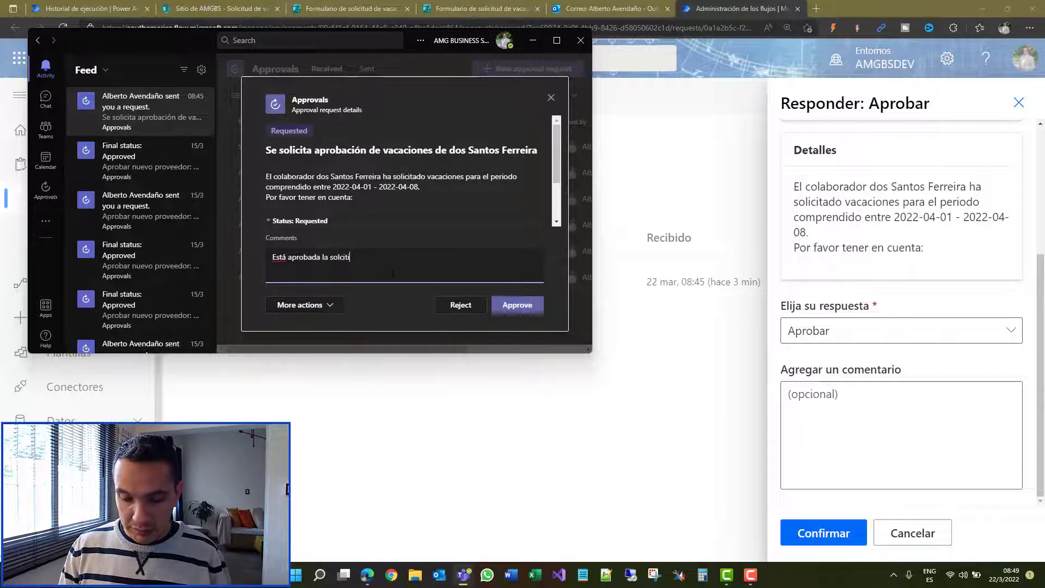
text(ud.)
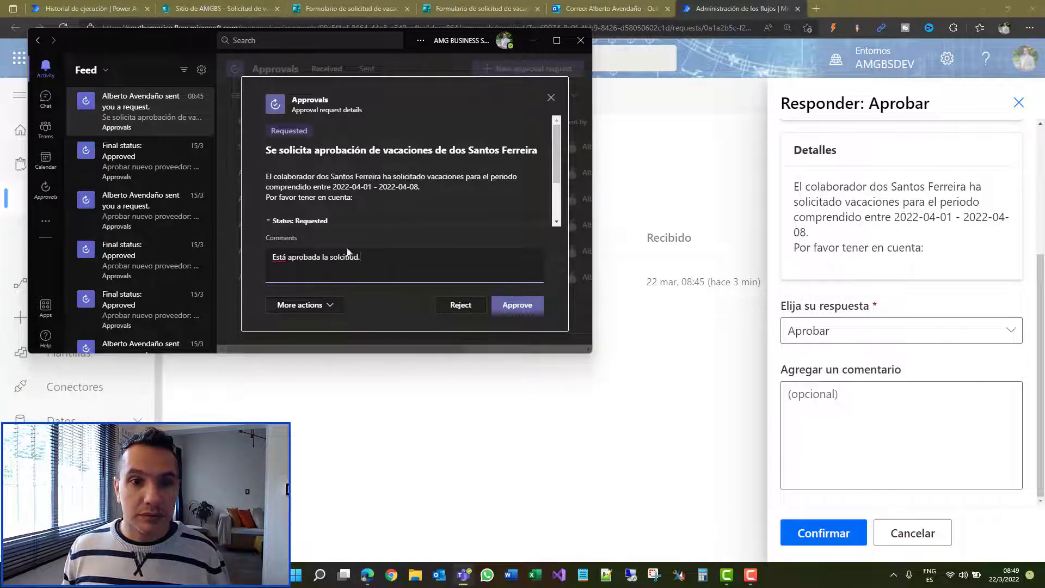
key(Left)
key(BackSpace)
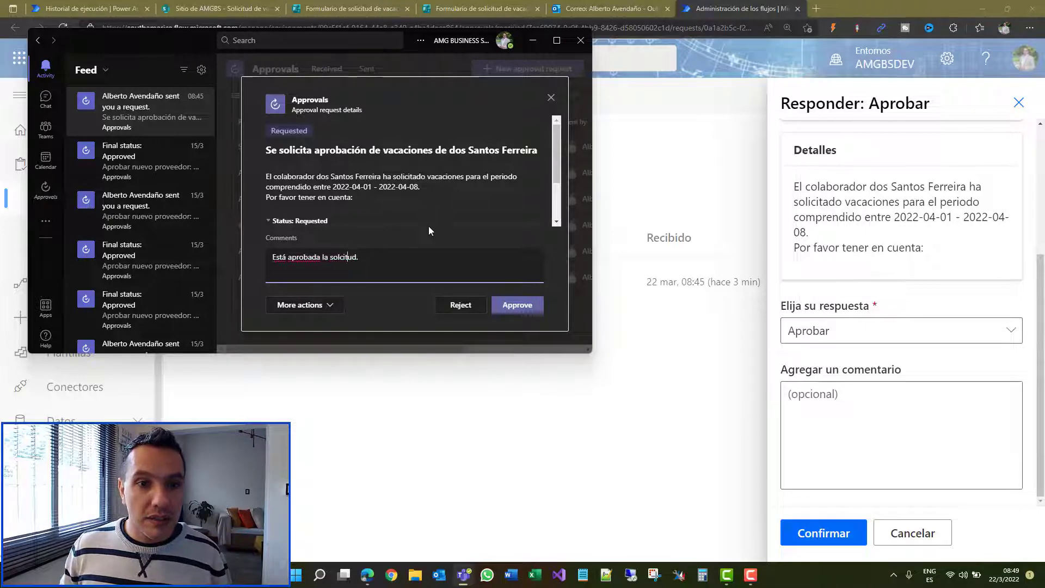
key(Left)
key(Left)
key(Left)
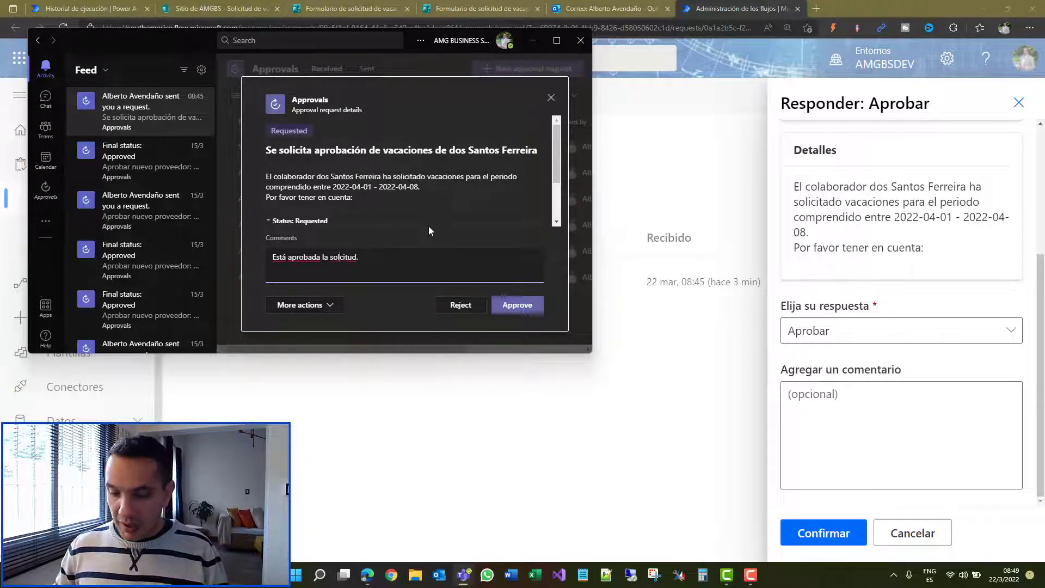
text(i)
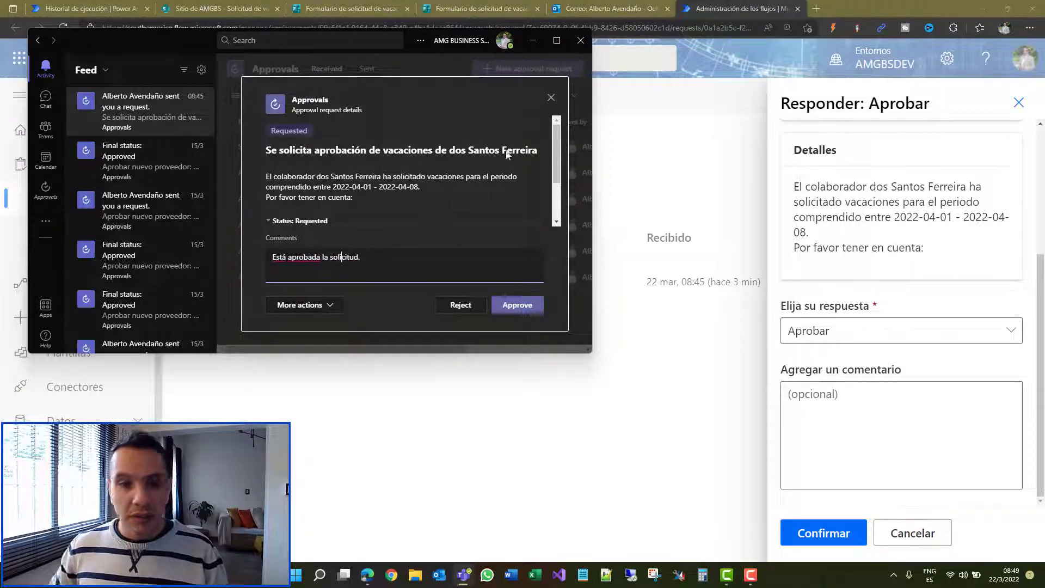
click(528, 307)
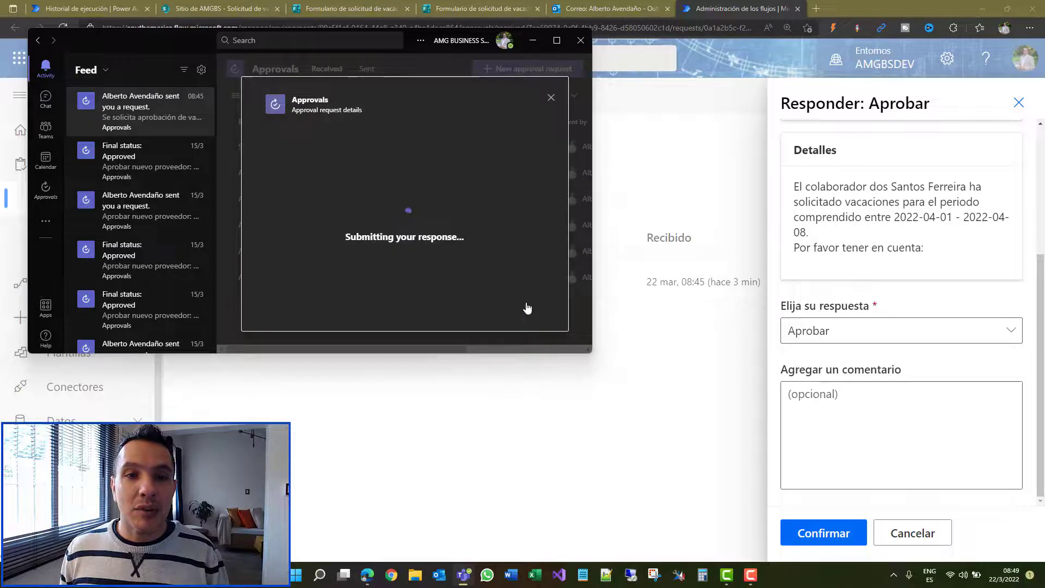
click(739, 58)
click(82, 8)
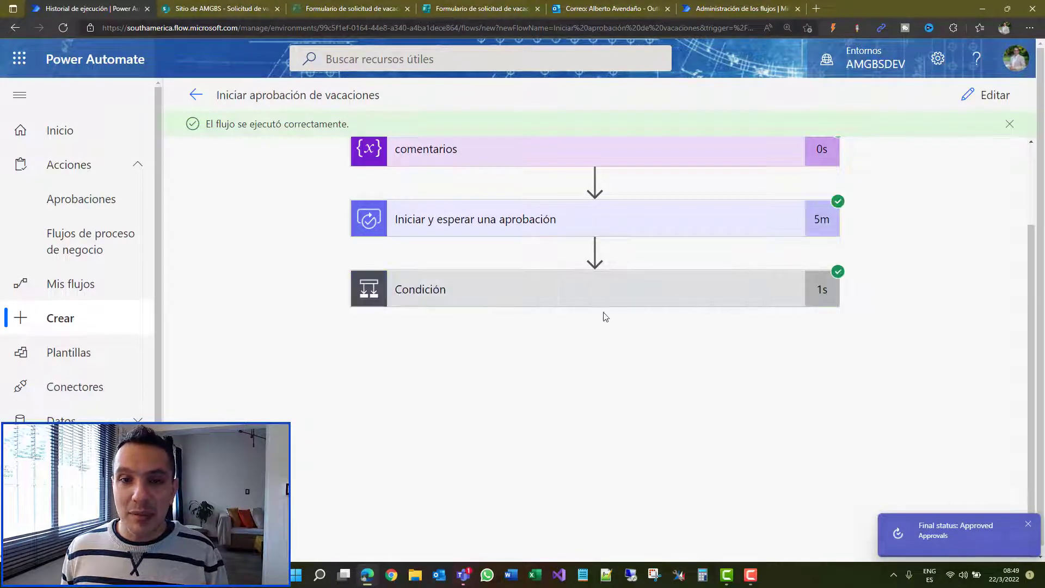
Step: Expand Condición, Aplicar a cada uno and Actualizar elemento to confirm Estado Aprobado and the comment
click(540, 297)
scroll(545, 289, down, 2)
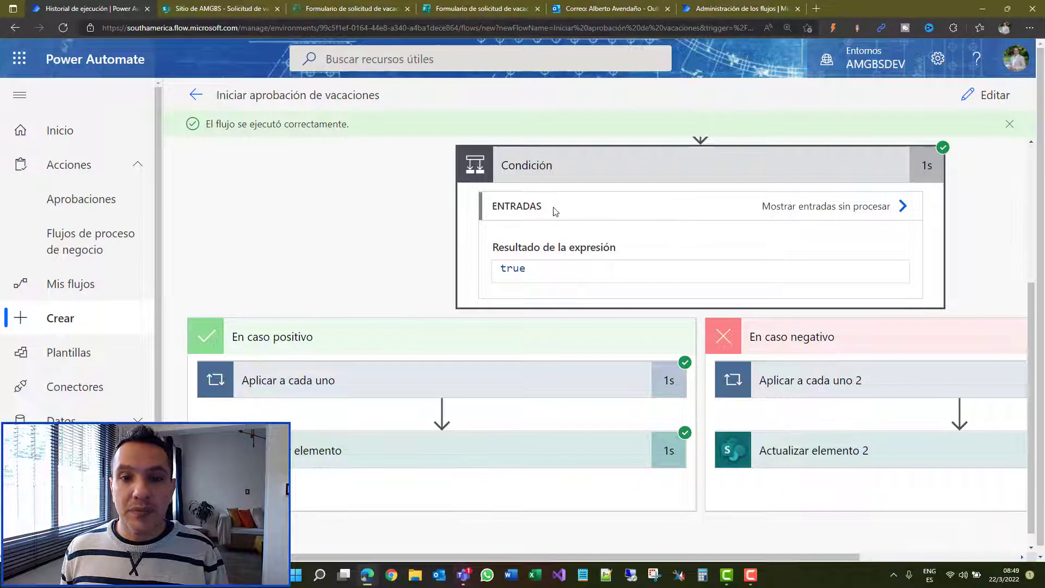
scroll(606, 257, down, 1)
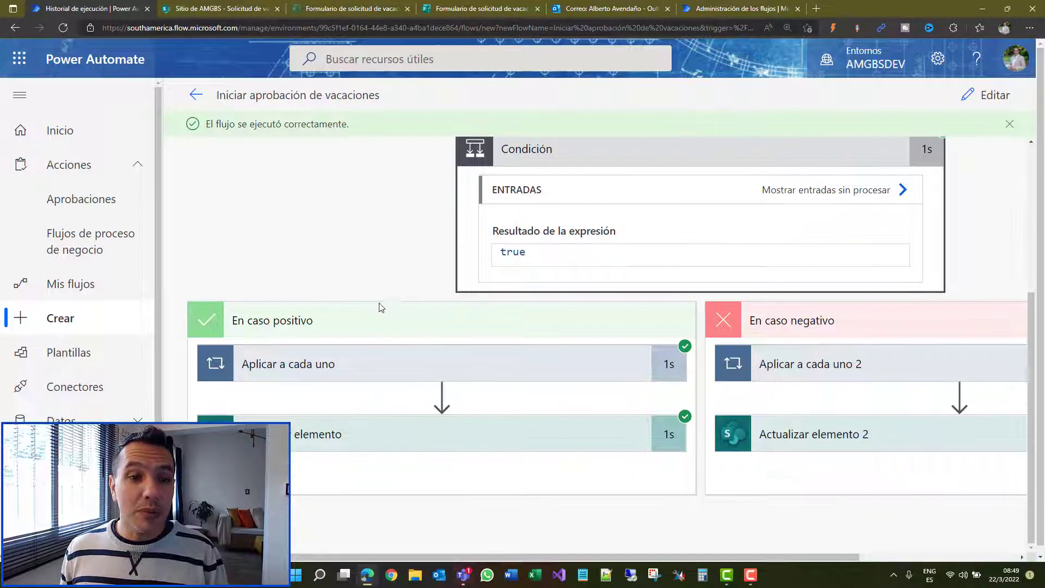
click(396, 361)
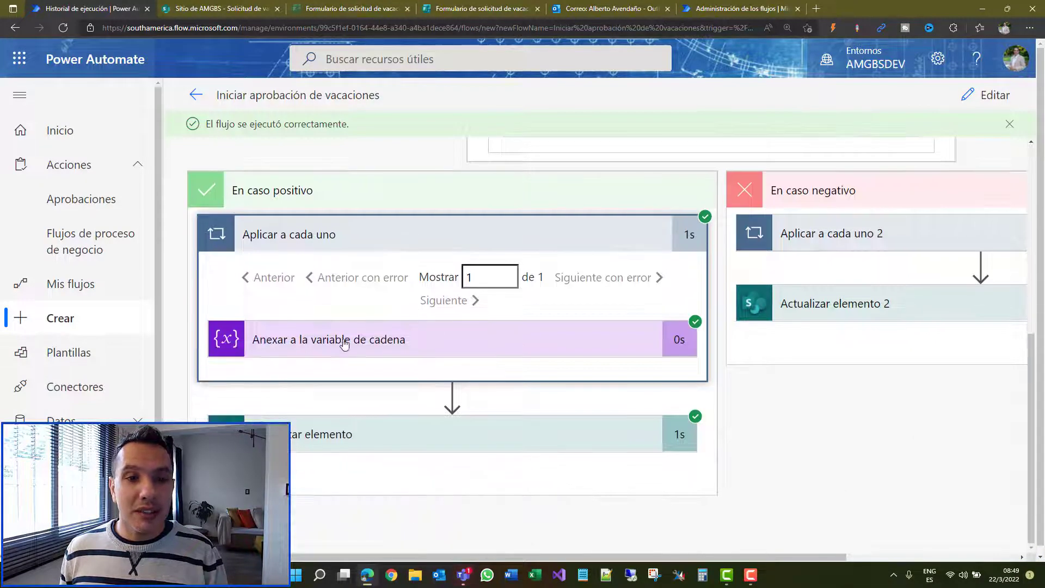
click(356, 436)
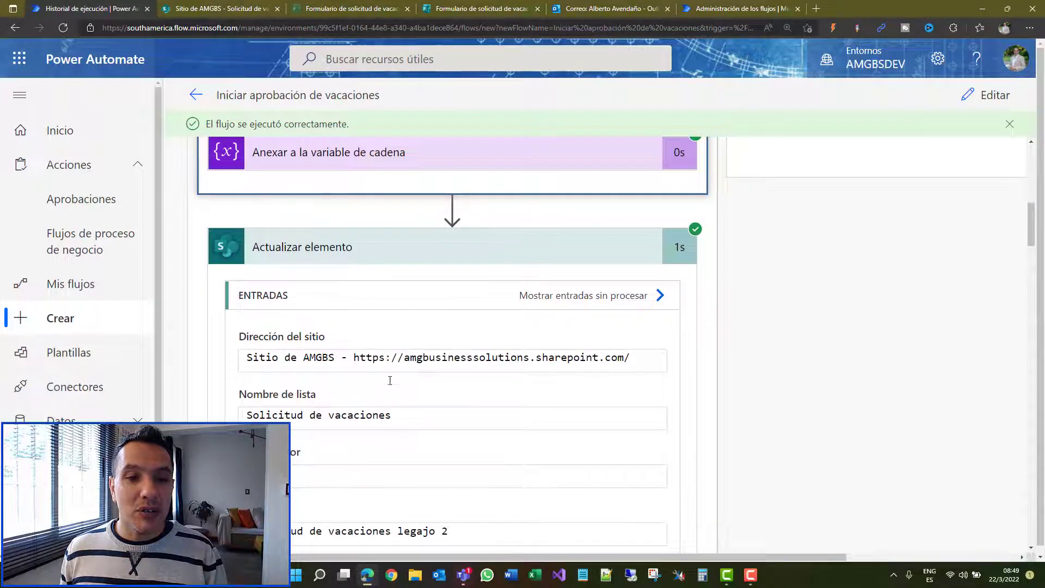
scroll(379, 476, down, 4)
scroll(380, 476, down, 1)
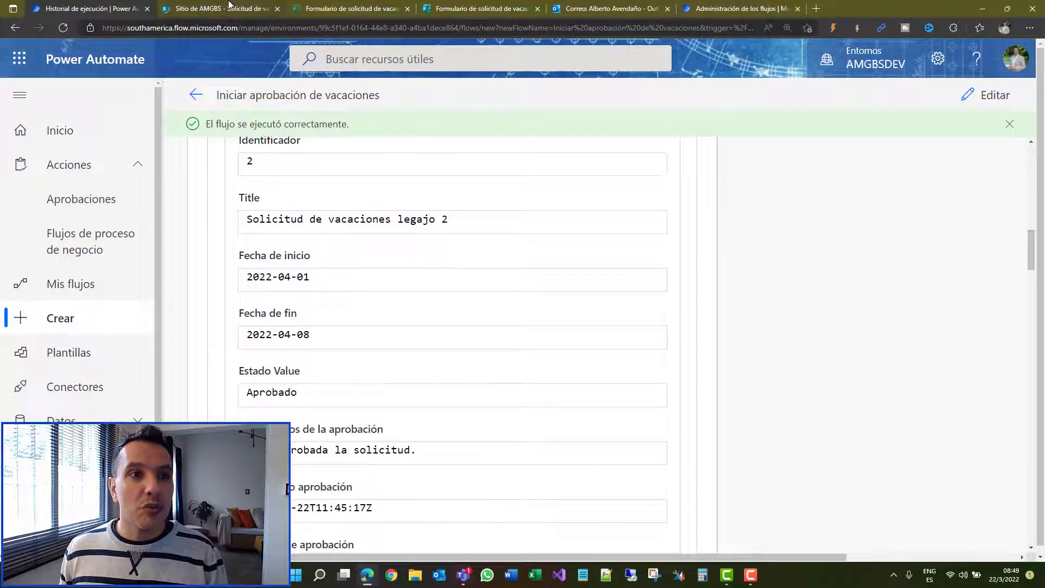
click(229, 5)
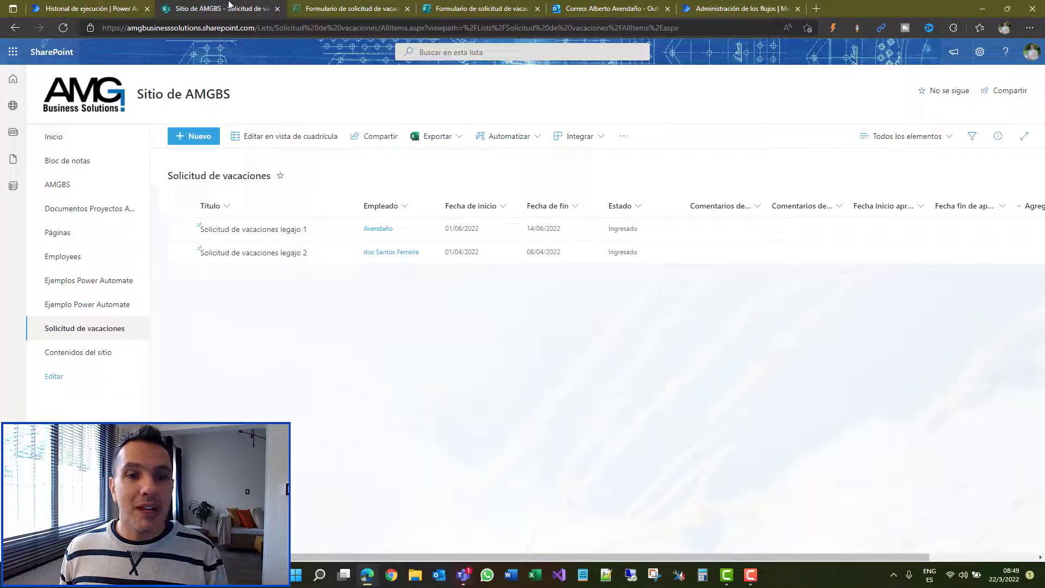
Step: Open the legajo 2 April request and check Estado Aprobado, dates 3/22/2022 and Comentarios de la aprobación
click(244, 253)
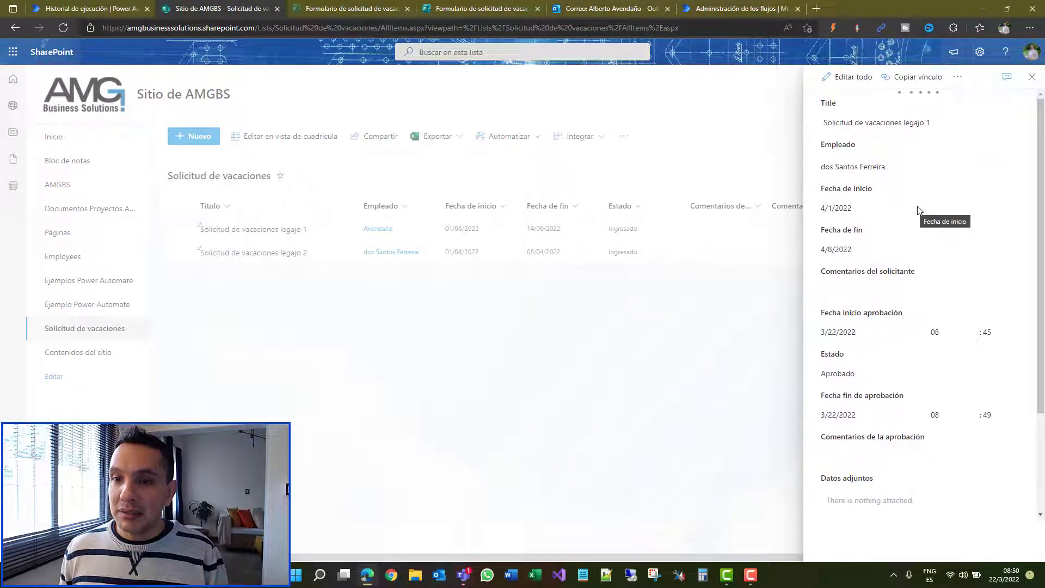
scroll(920, 422, down, 1)
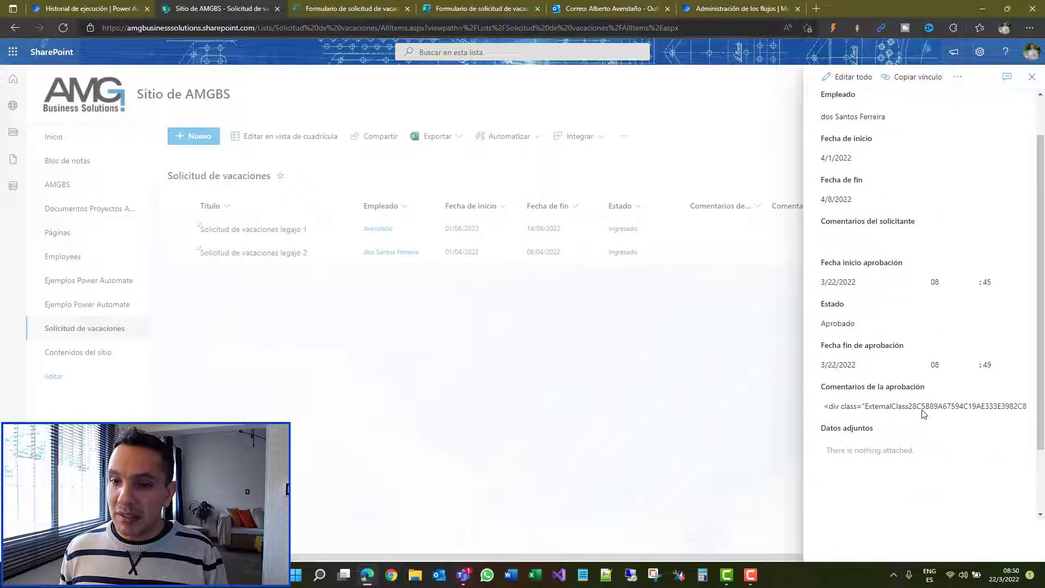
scroll(924, 413, down, 2)
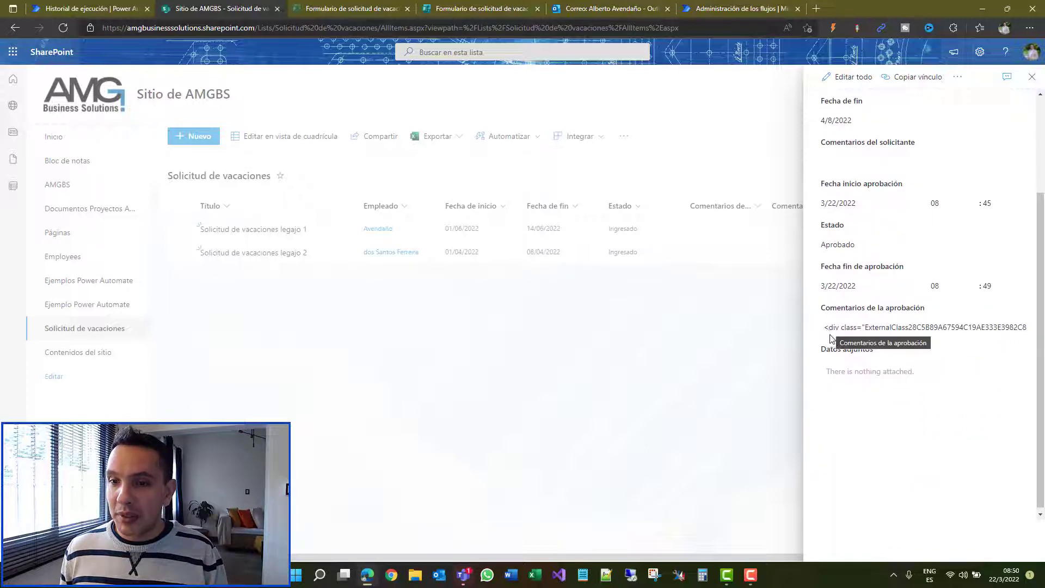
triple_click(832, 338)
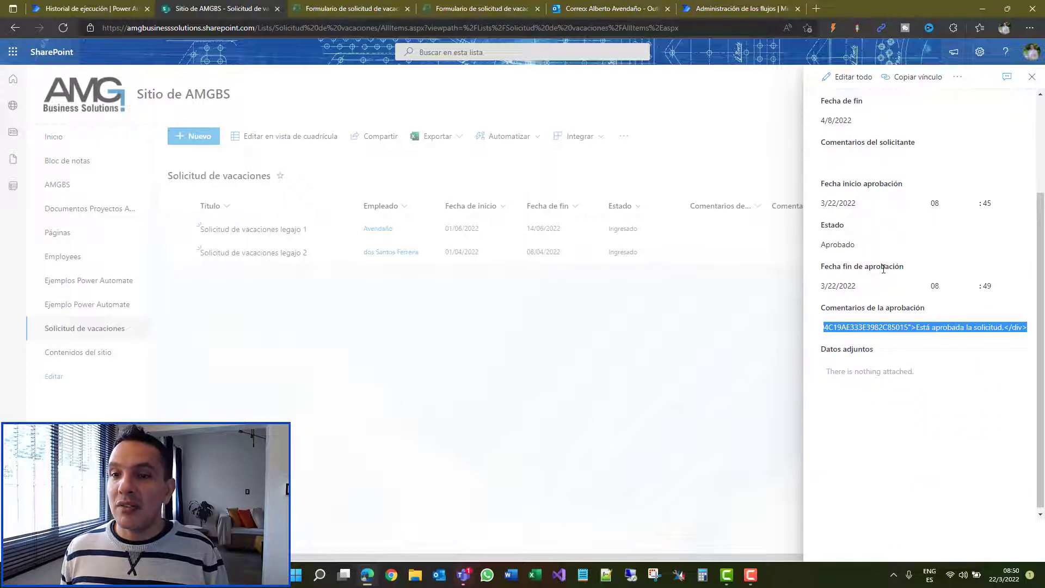